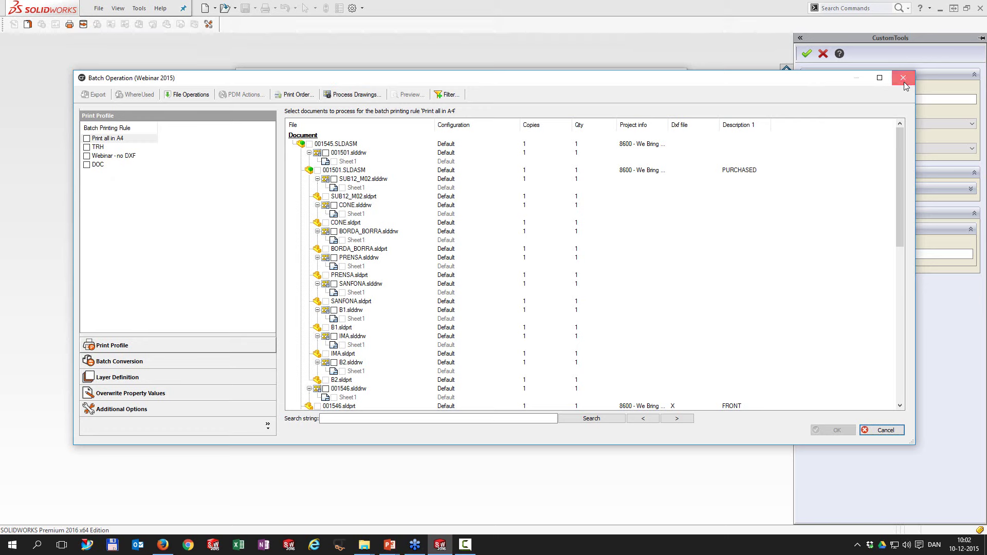
Step: Close the Batch Operation list to get back to the 001545.SLDASM search results
left_click(903, 78)
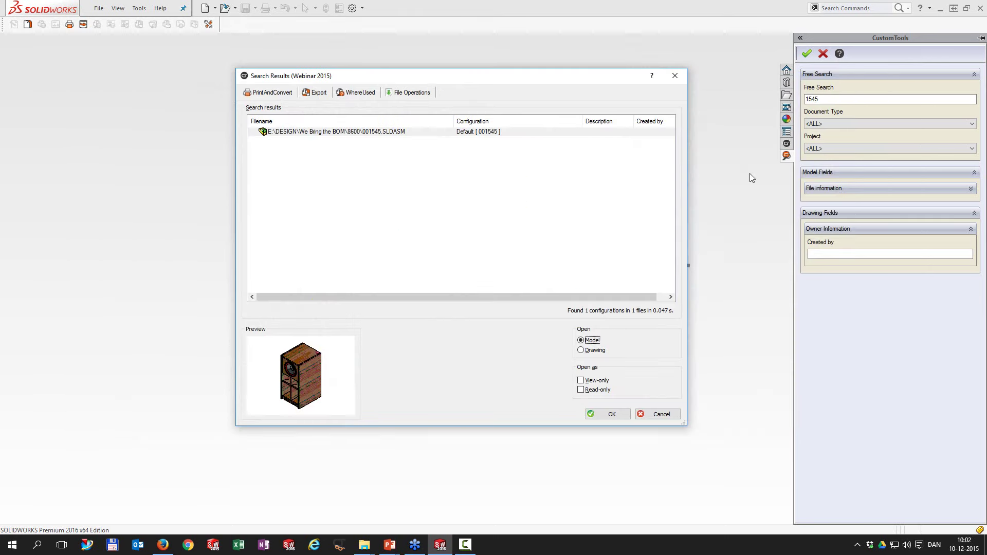
Step: Open 001545.SLDASM as a model from the Search Results
left_click(606, 414)
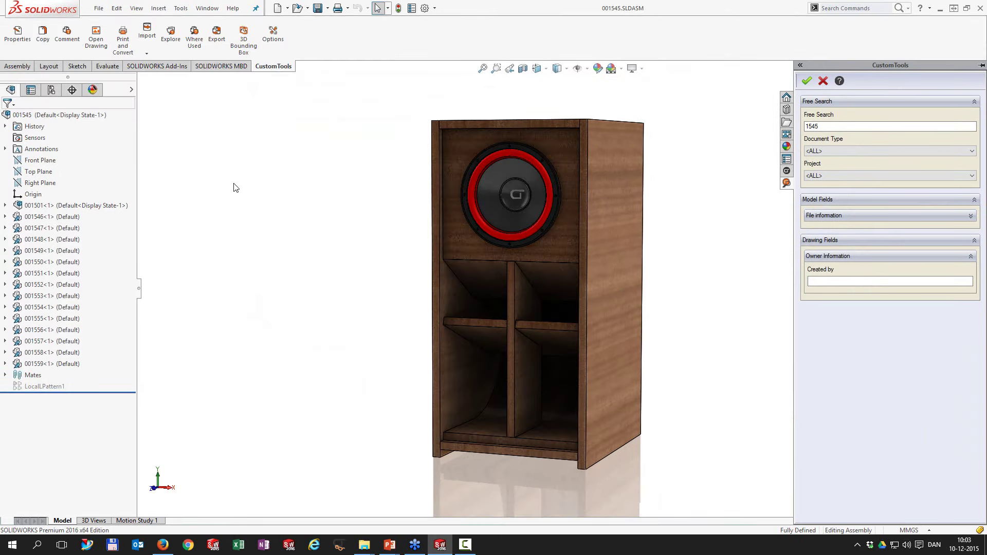
left_click(123, 48)
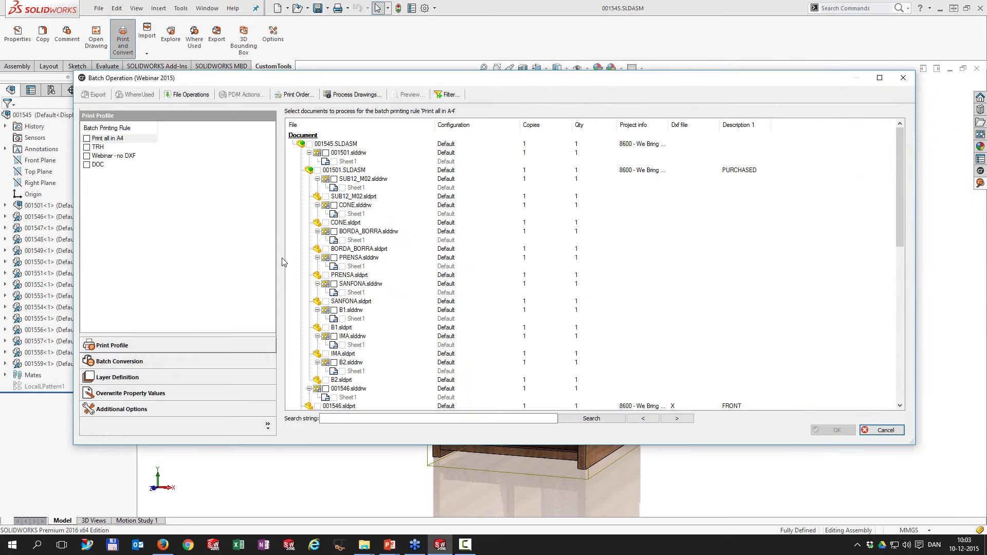
left_click(334, 258)
left_click(334, 362)
scroll(333, 367, "down", 7)
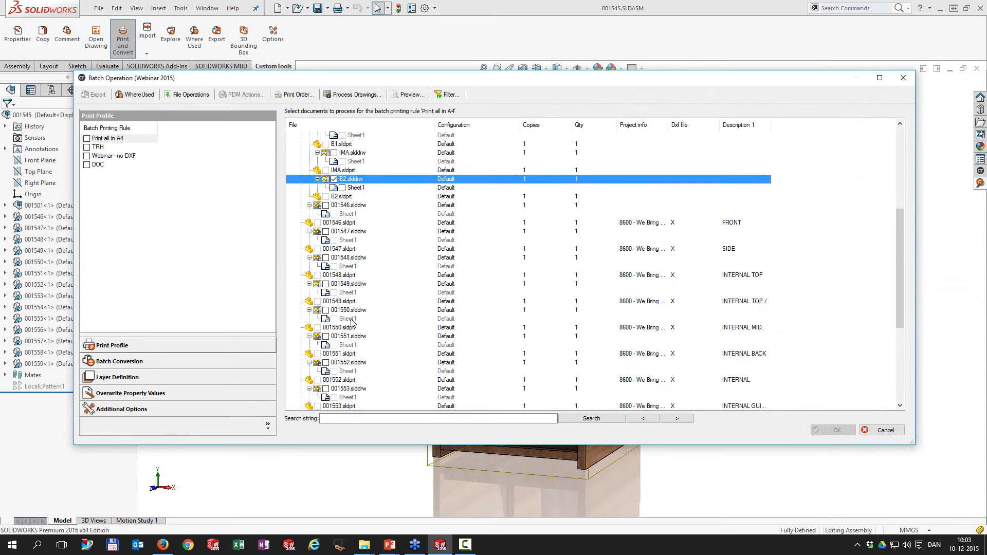
left_click(326, 362)
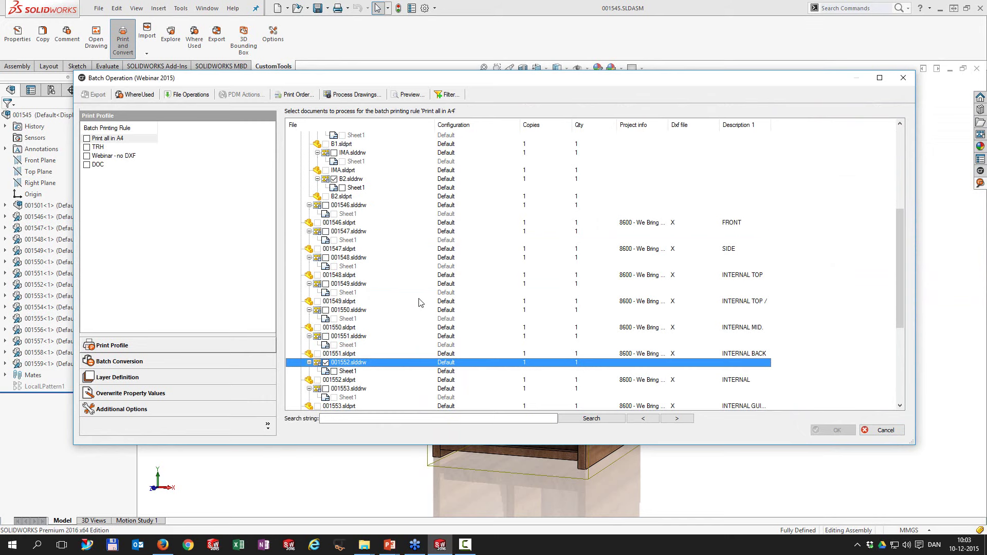
left_click(903, 78)
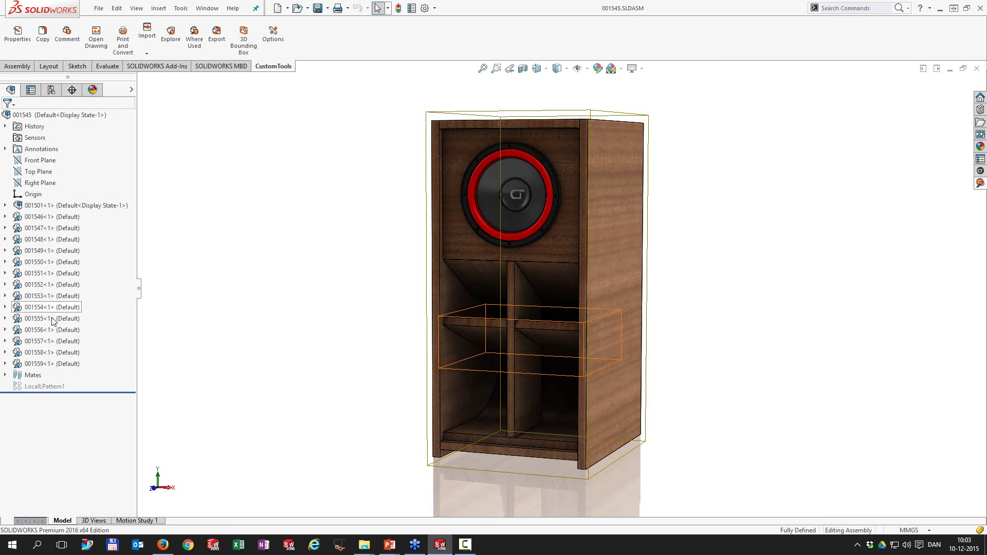
Step: Select components 001555–001559, 001552, 001548 and SUB12_M02 in the FeatureManager tree
left_click(29, 364)
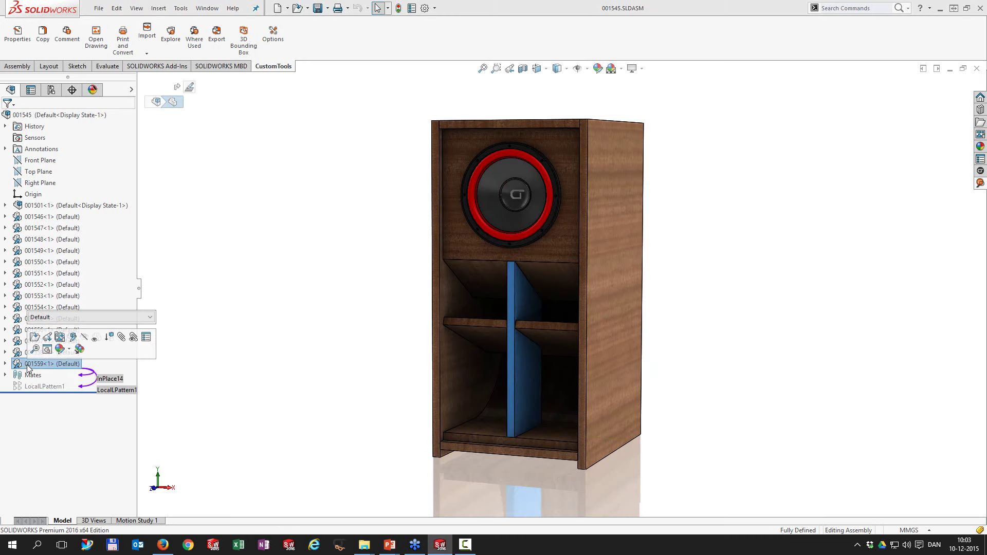
left_click(27, 318, "shift")
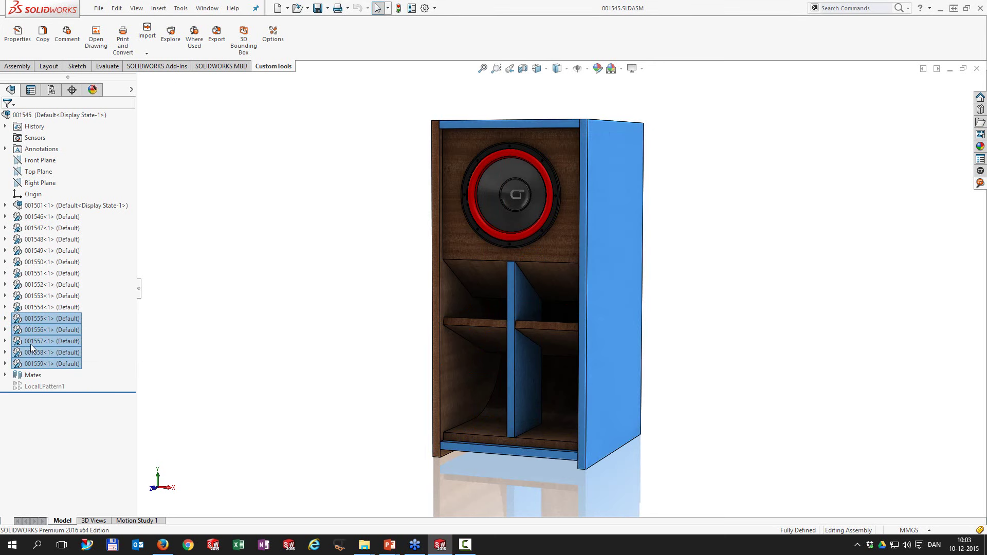
left_click(36, 286, "ctrl")
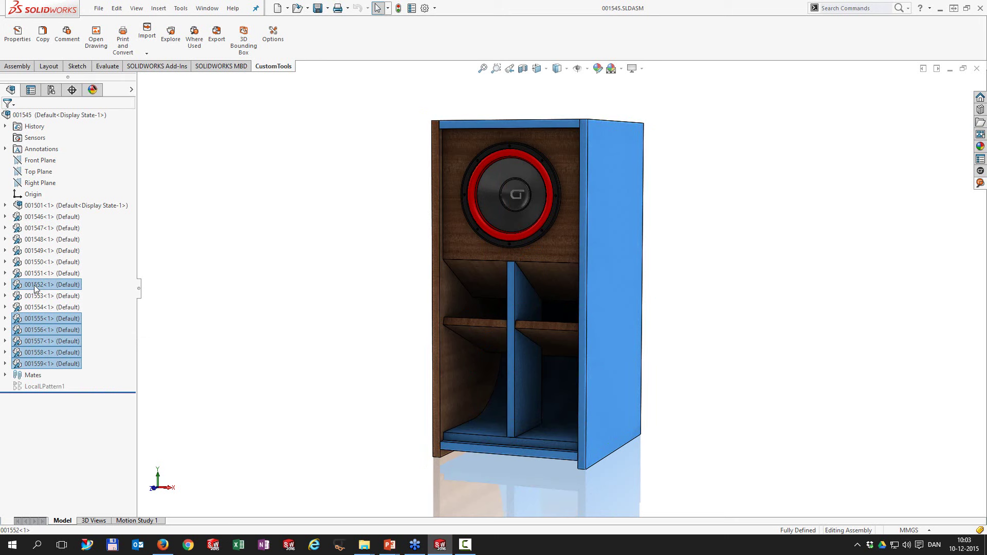
left_click(47, 239, "ctrl")
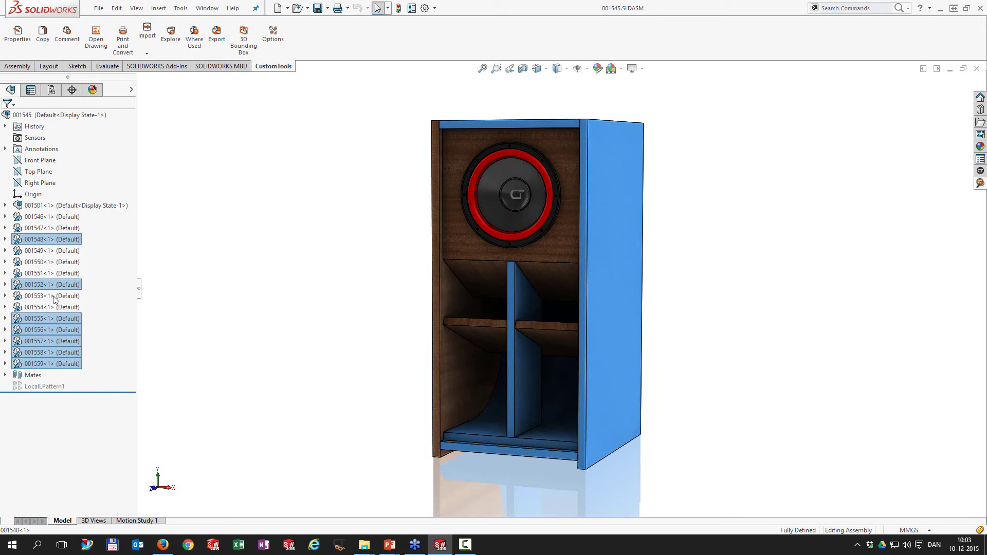
left_click(5, 206)
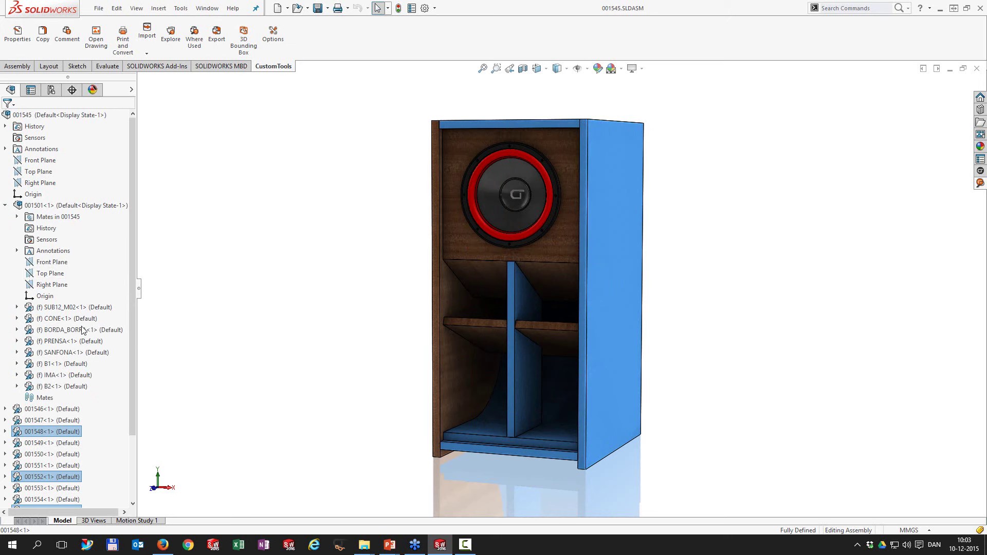
left_click(69, 307, "ctrl")
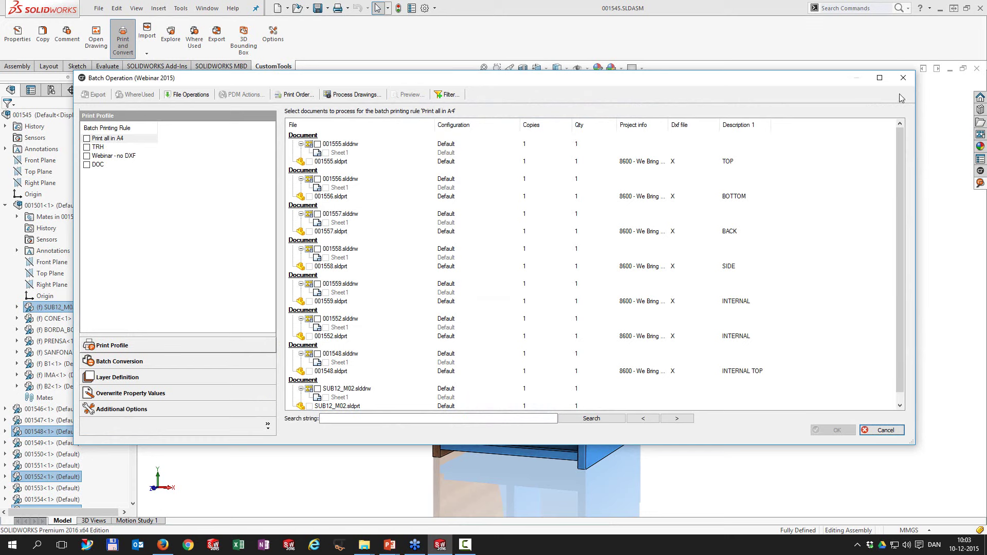
Step: Check the batch print list for side panel 001558 alone, then switch to CustomTools Viewer
left_click(903, 77)
left_click(718, 226)
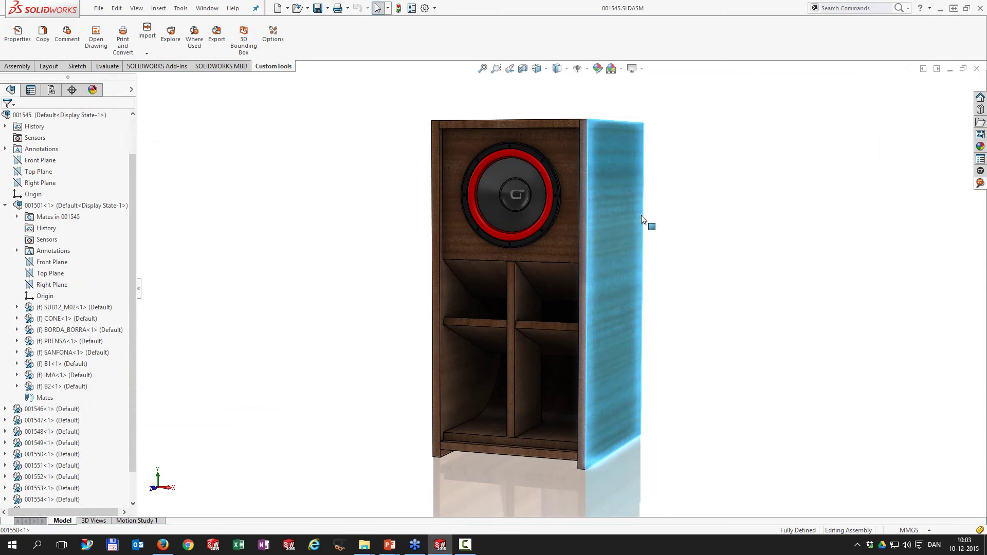
left_click(123, 39)
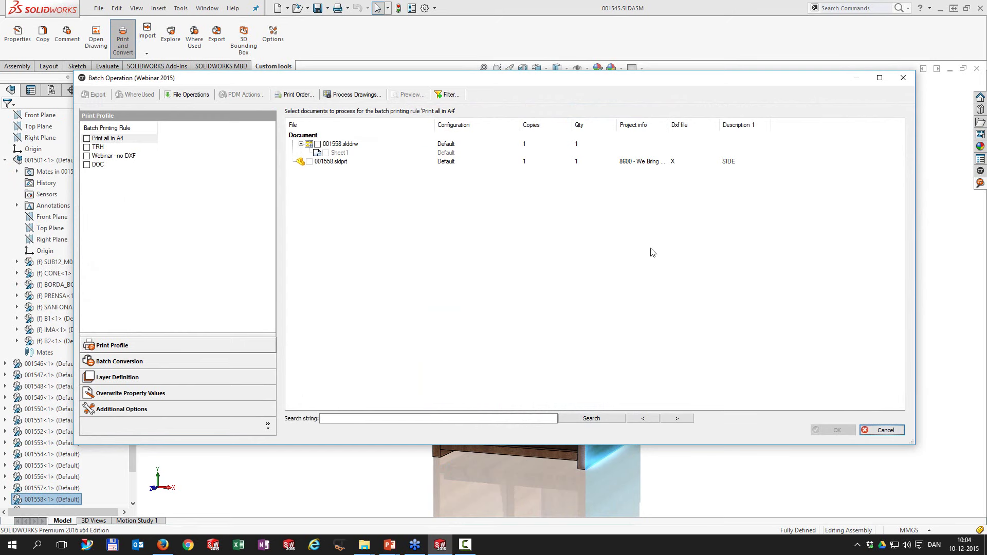
left_click(903, 77)
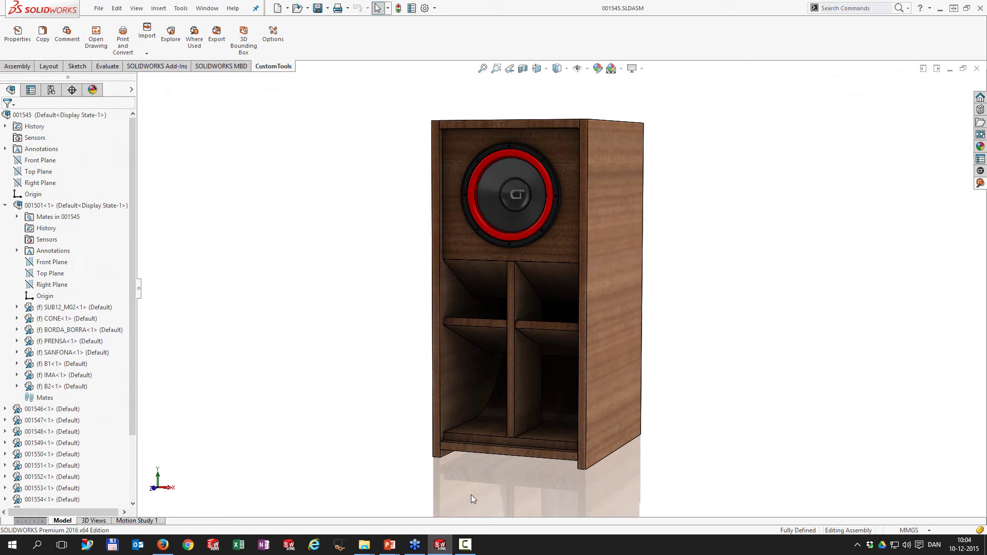
left_click(340, 546)
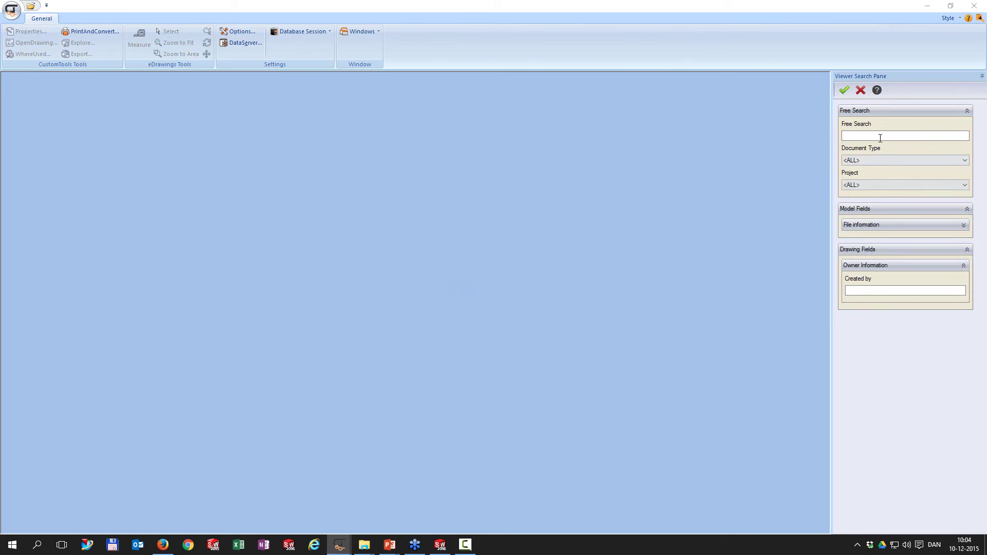
Step: Run a free search for 1545 in CustomTools Viewer
left_click(880, 136)
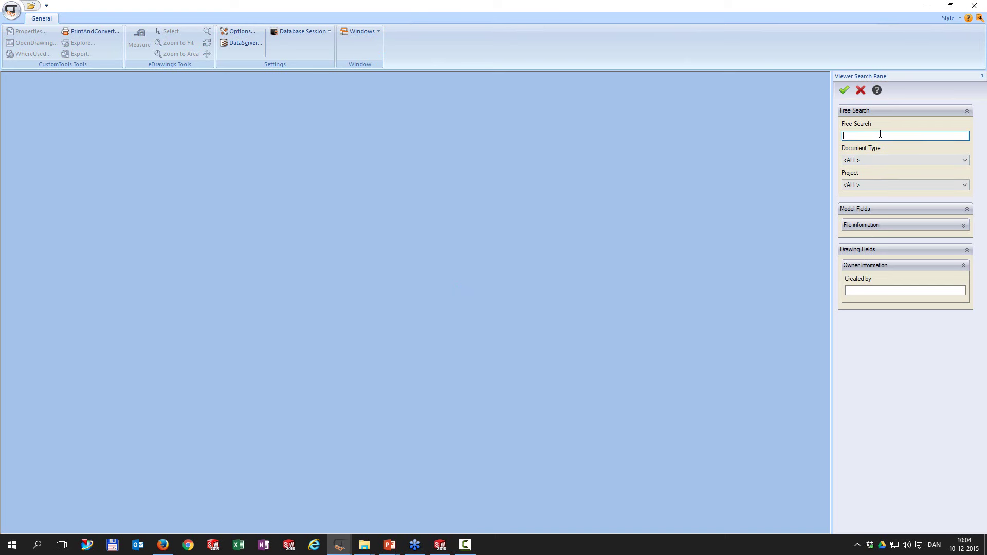
type("1545")
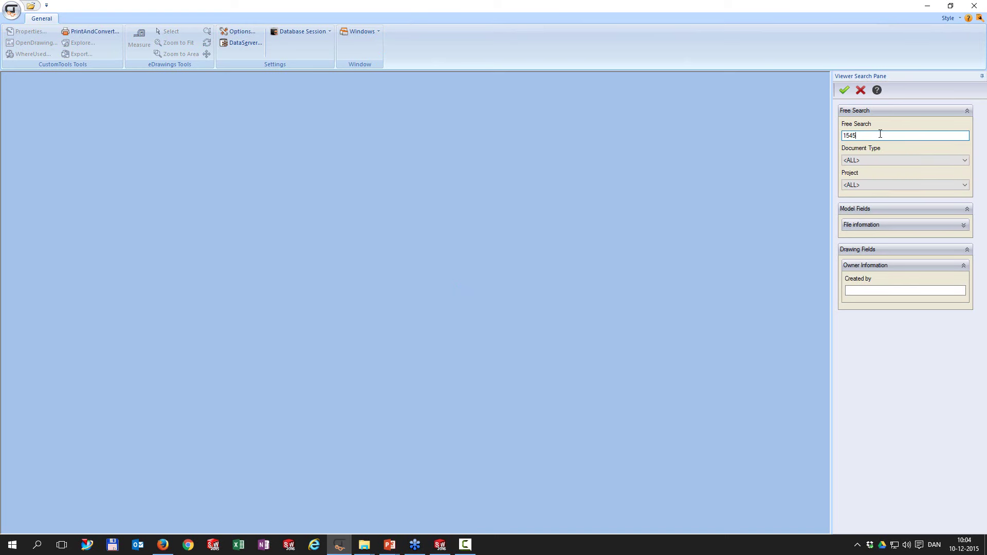
key("Return")
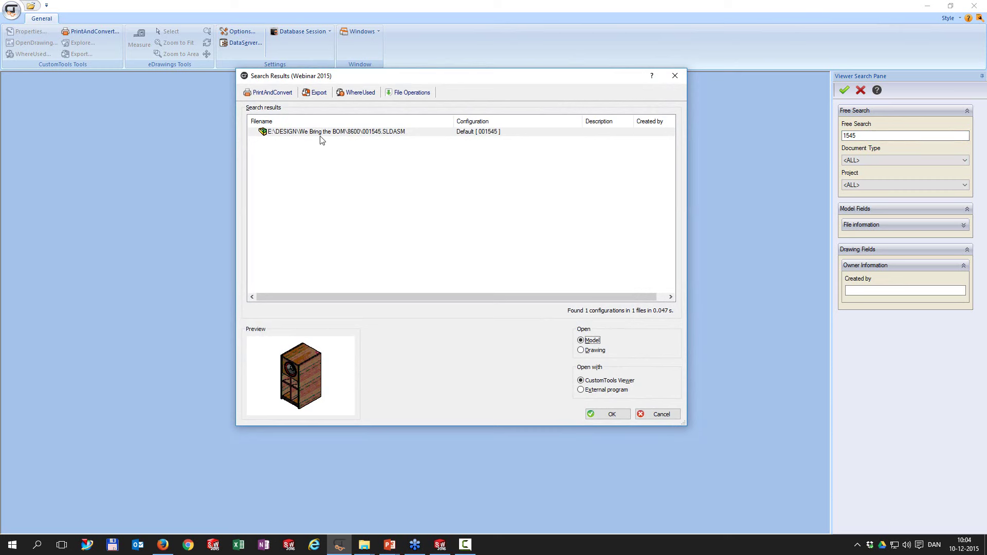
Step: Build the BOM batch print list for 001545.SLDASM, then close it and the results
left_click(270, 93)
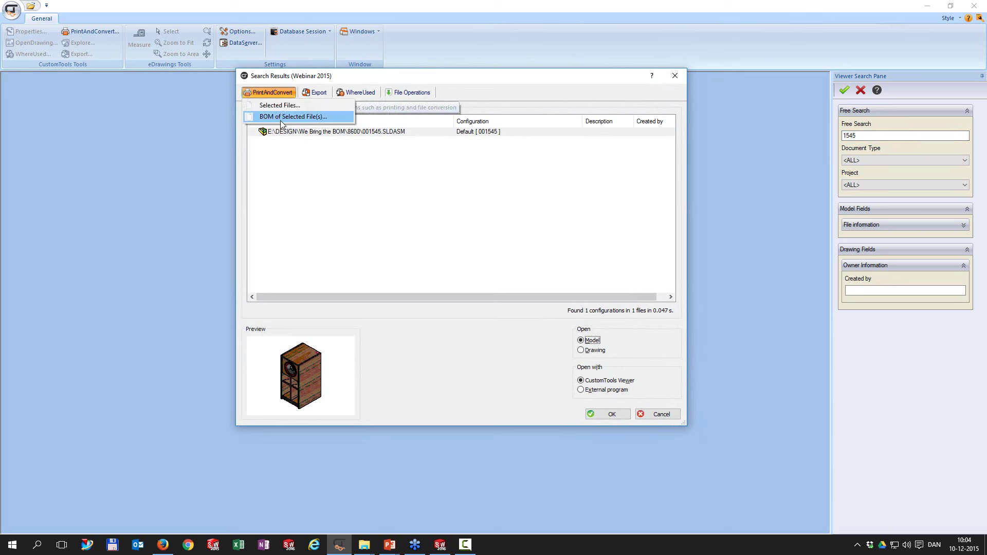
left_click(282, 117)
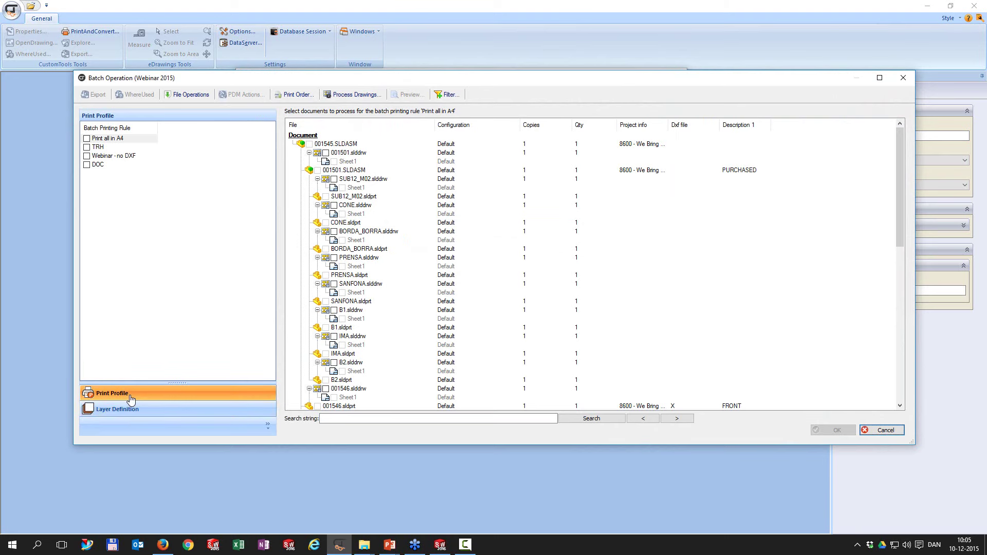
left_click(906, 78)
left_click(676, 75)
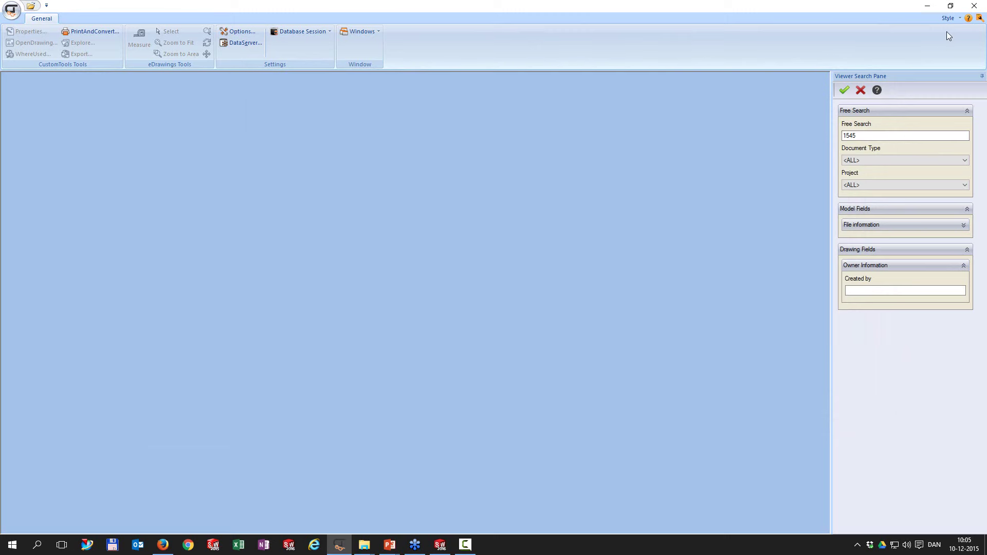
Step: Close CustomTools Viewer and close all open SOLIDWORKS documents
left_click(975, 6)
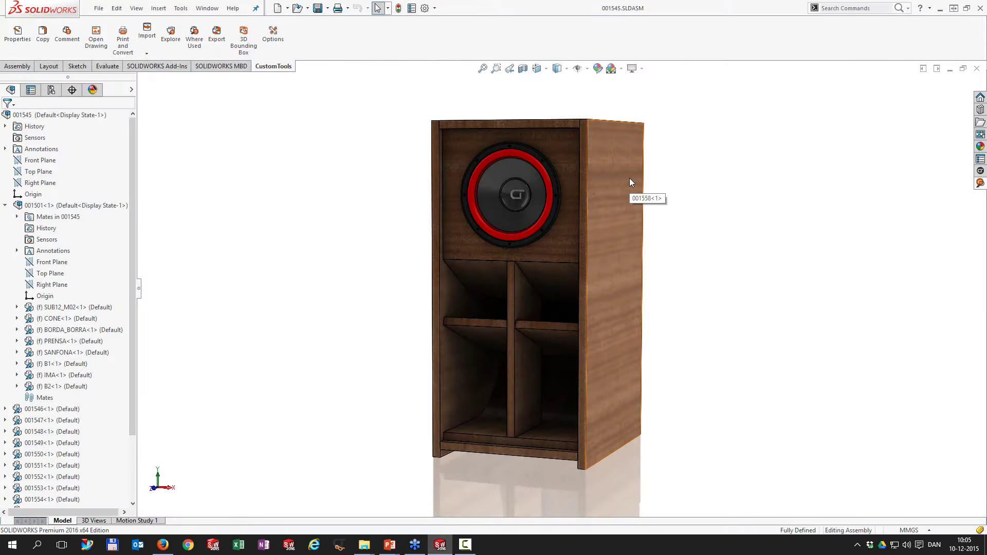
left_click(208, 9)
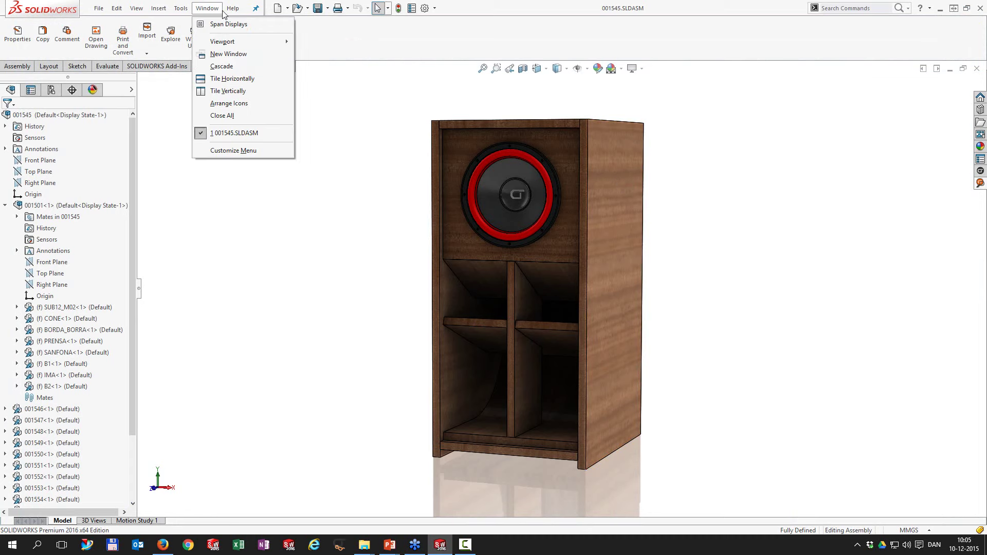
left_click(222, 115)
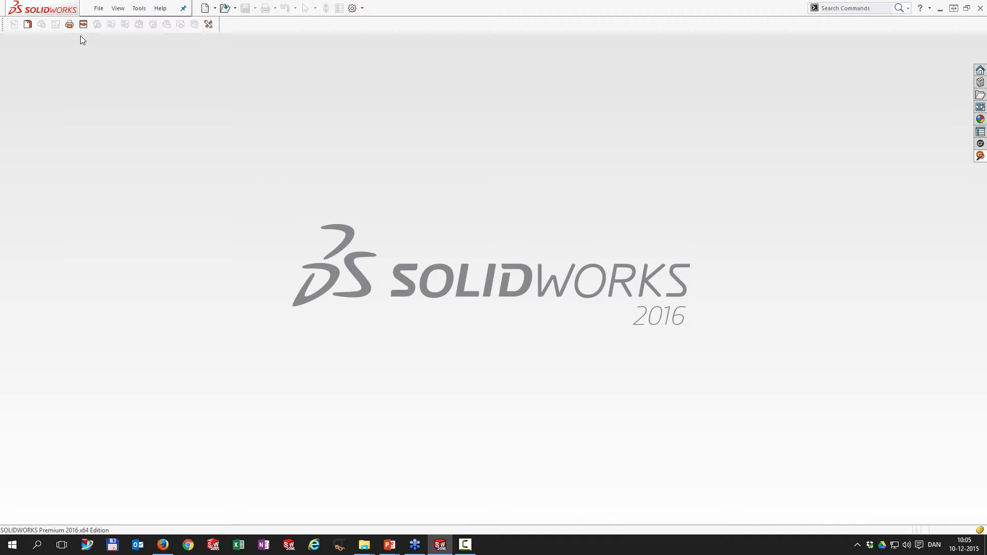
Step: In Batch Operation, add the five drawings 001501.SLDDRW through 001531.SLDDRW
left_click(69, 25)
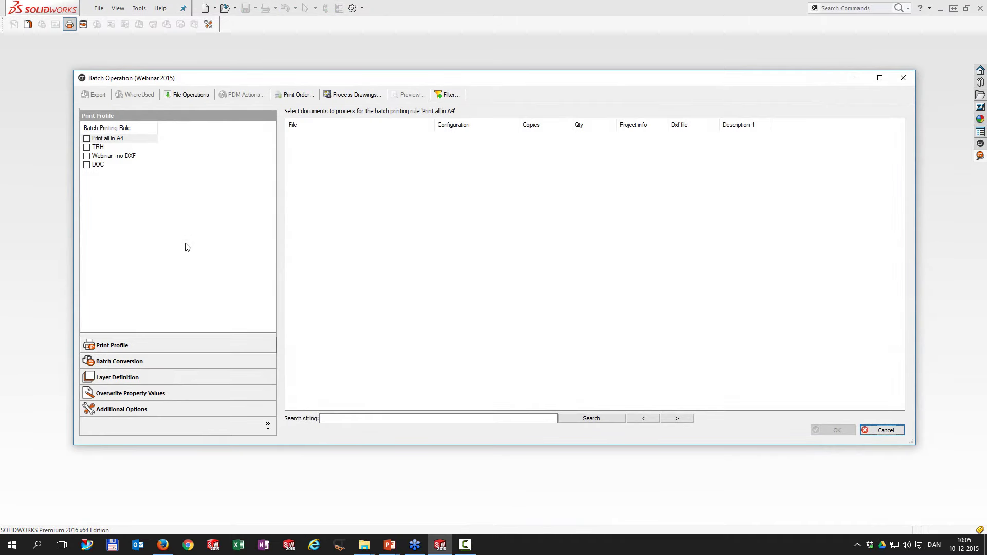
left_click(192, 97)
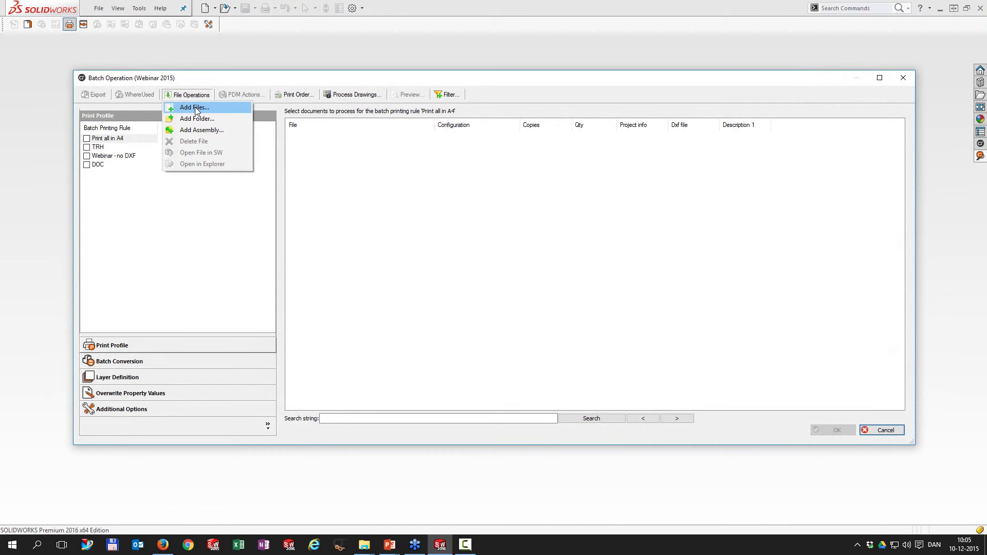
left_click(195, 107)
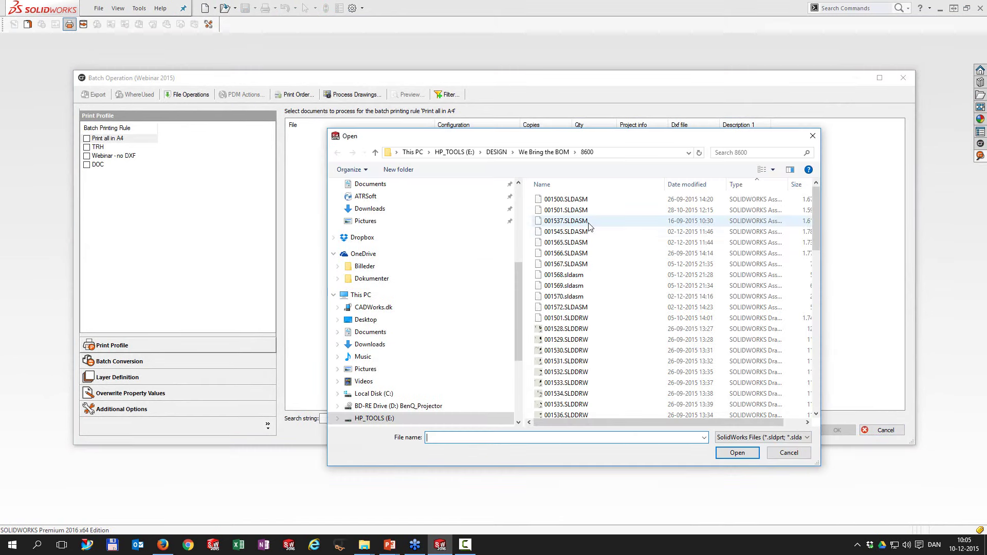
left_click(584, 322)
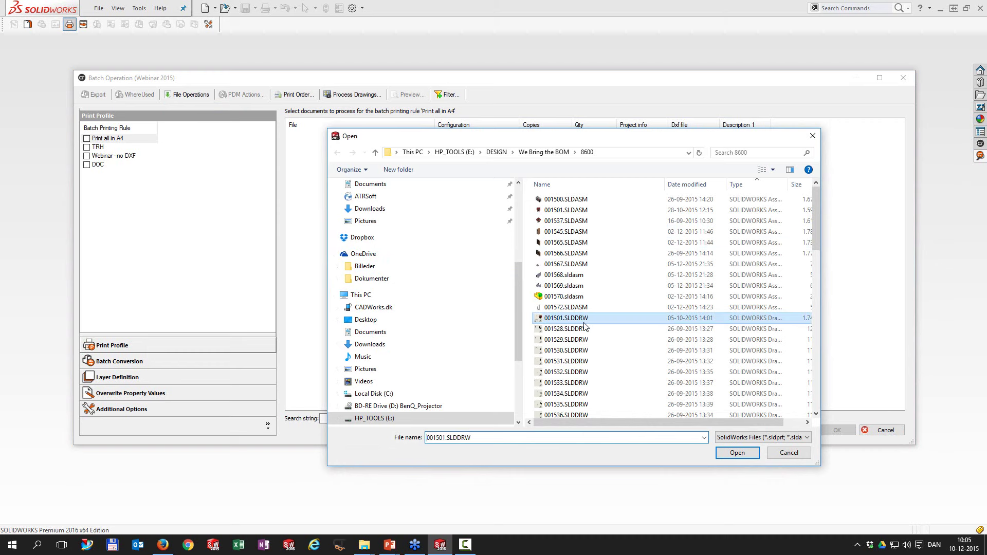
left_click(598, 360, "shift")
left_click(737, 452)
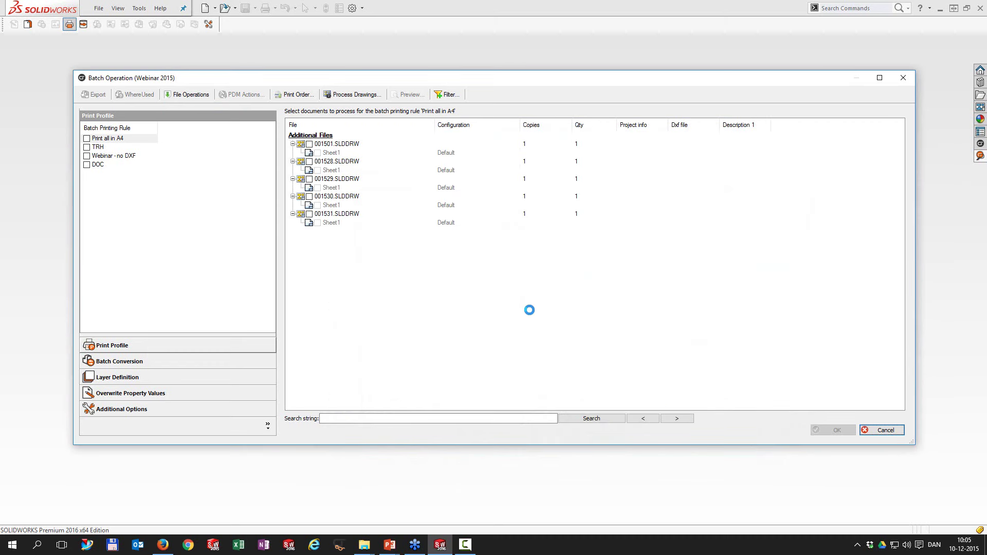
Step: Delete the added drawings from Additional Files, leaving the document list empty
right_click(327, 136)
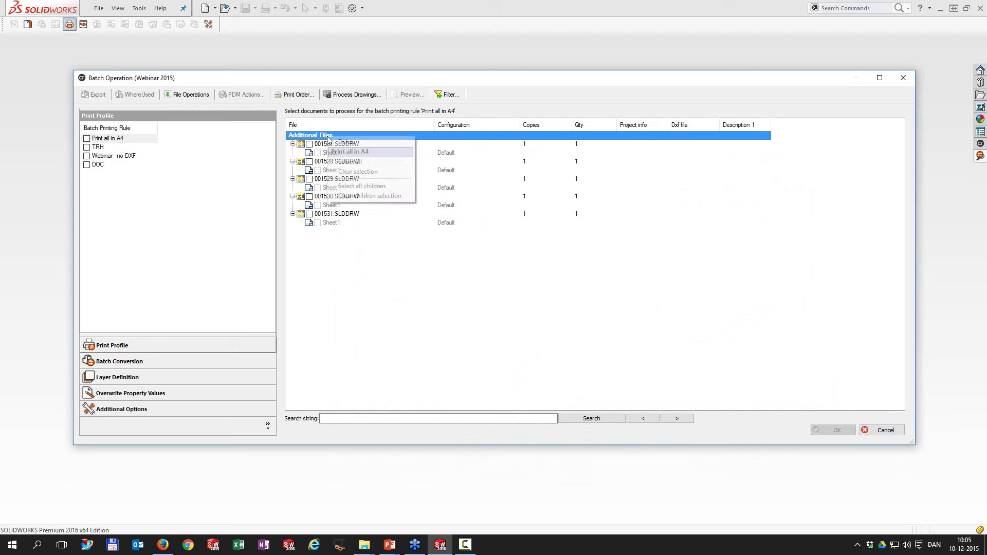
left_click(343, 142)
left_click(199, 96)
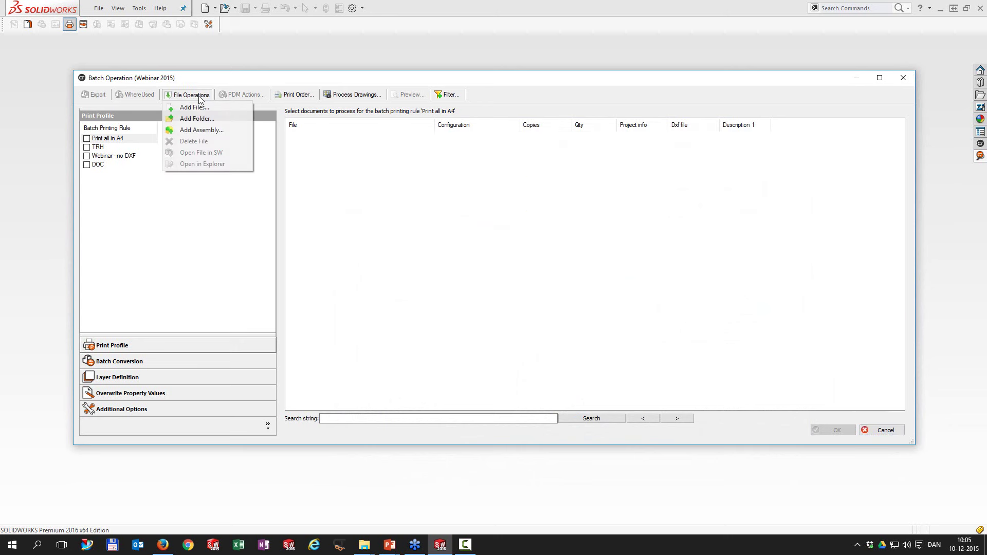
Step: Add folder E:\DESIGN\We Bring the BOM with subfolders to the batch list, then close it
left_click(199, 120)
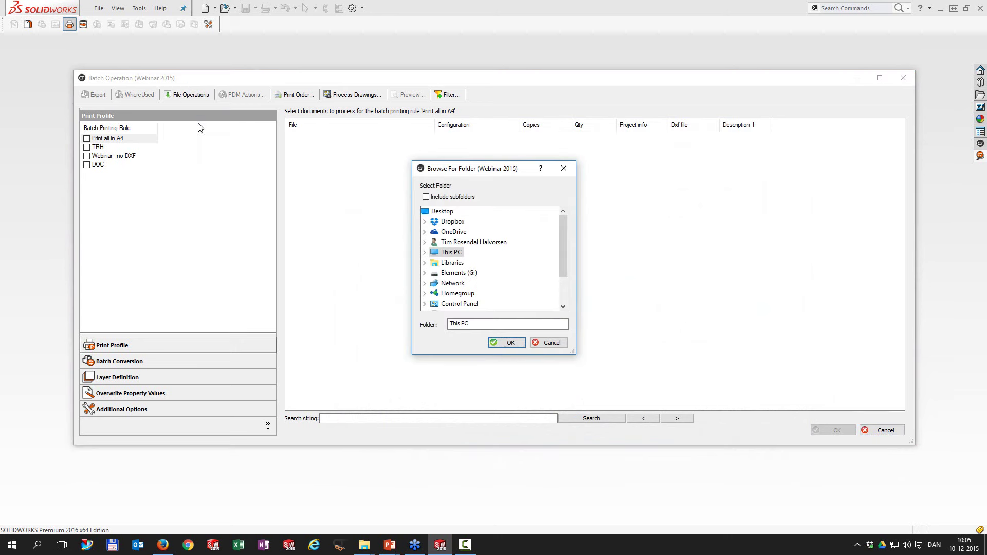
left_click(425, 252)
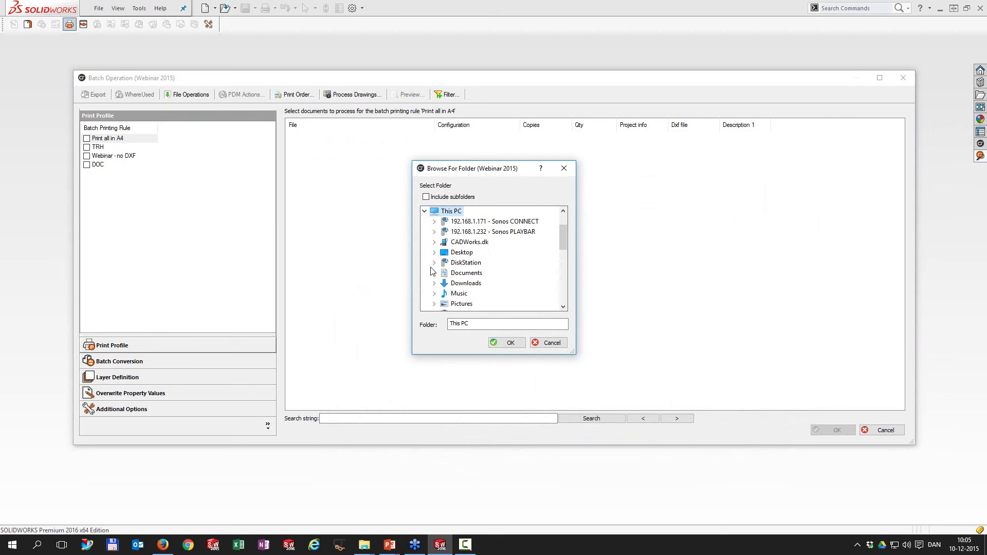
scroll(456, 255, "down", 1)
scroll(457, 255, "down", 3)
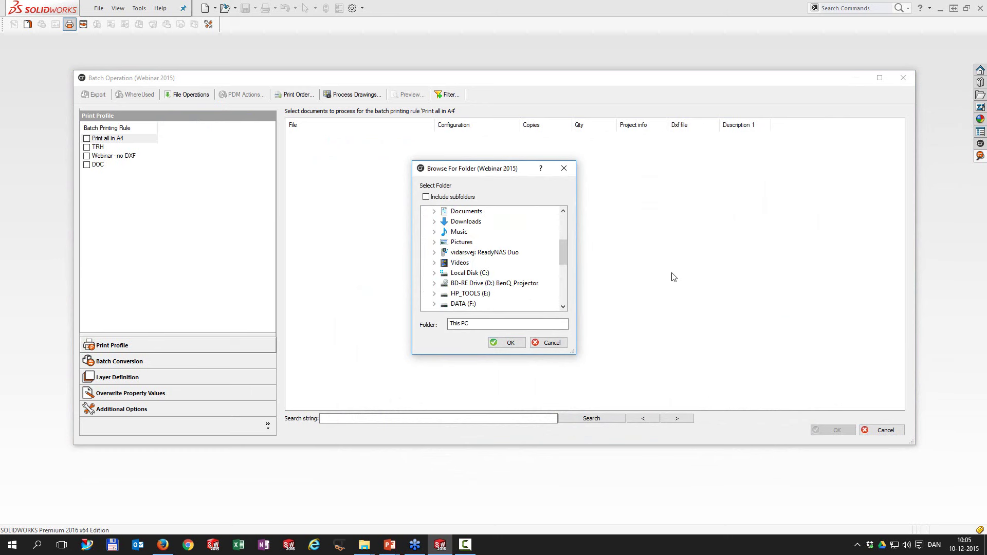
left_click(435, 303)
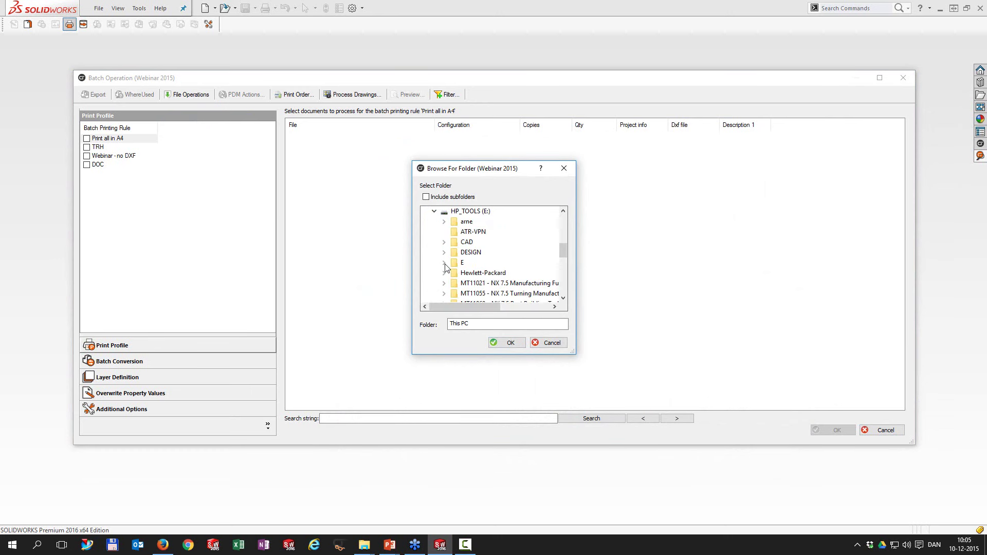
left_click(445, 253)
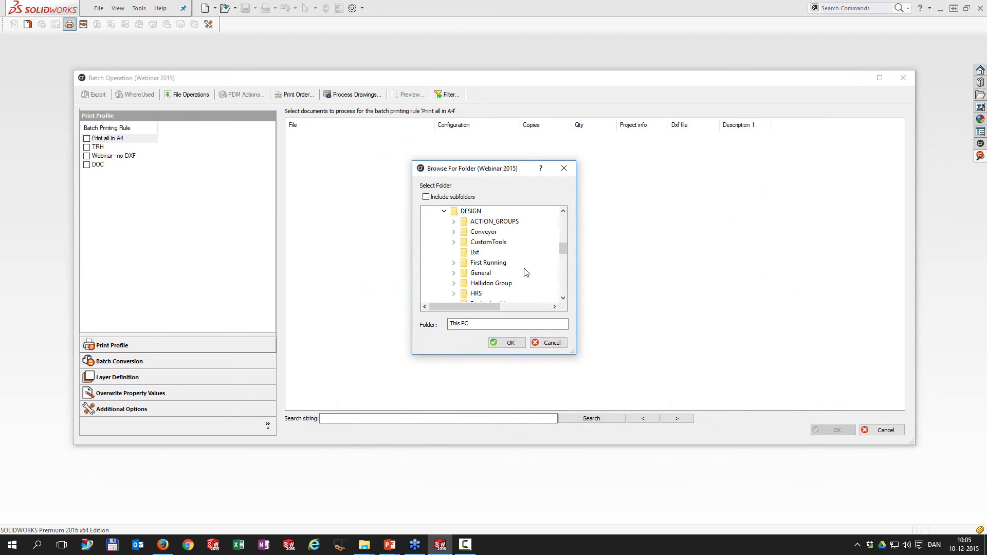
scroll(524, 271, "down", 2)
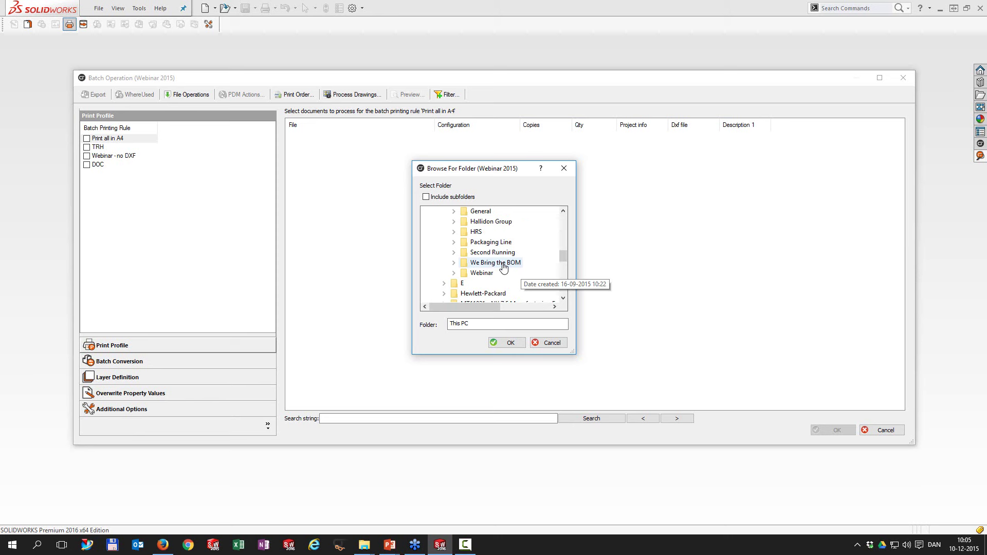
left_click(503, 264)
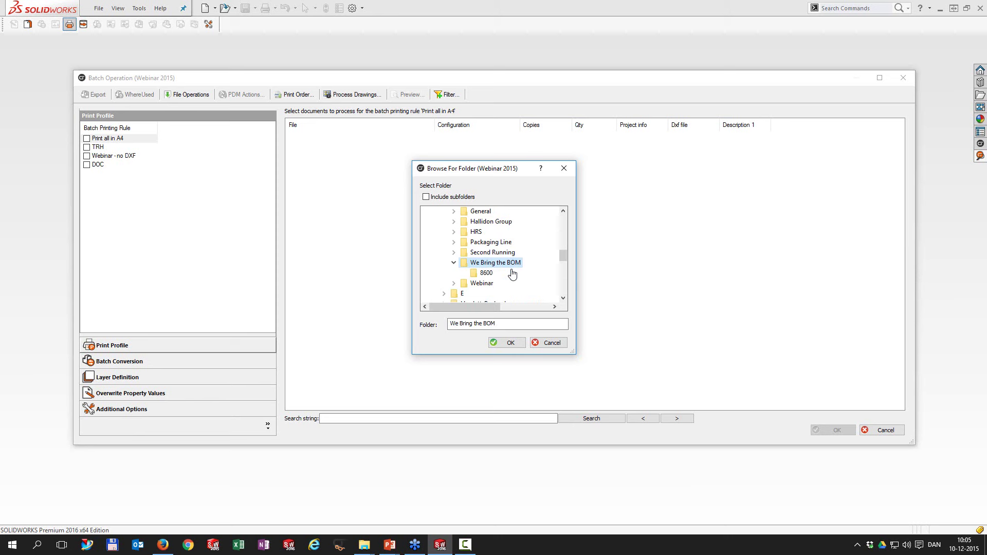
left_click(426, 196)
left_click(506, 343)
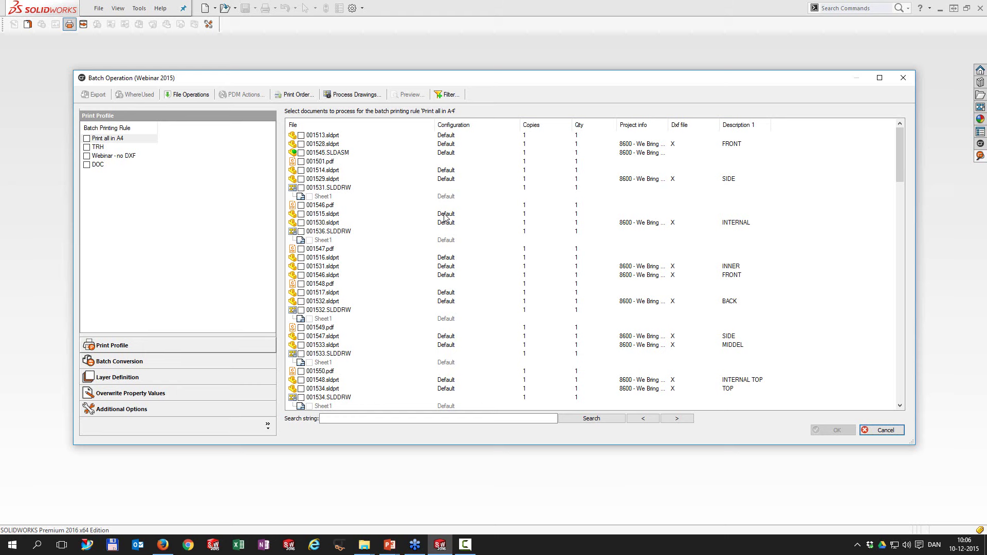
left_click(903, 78)
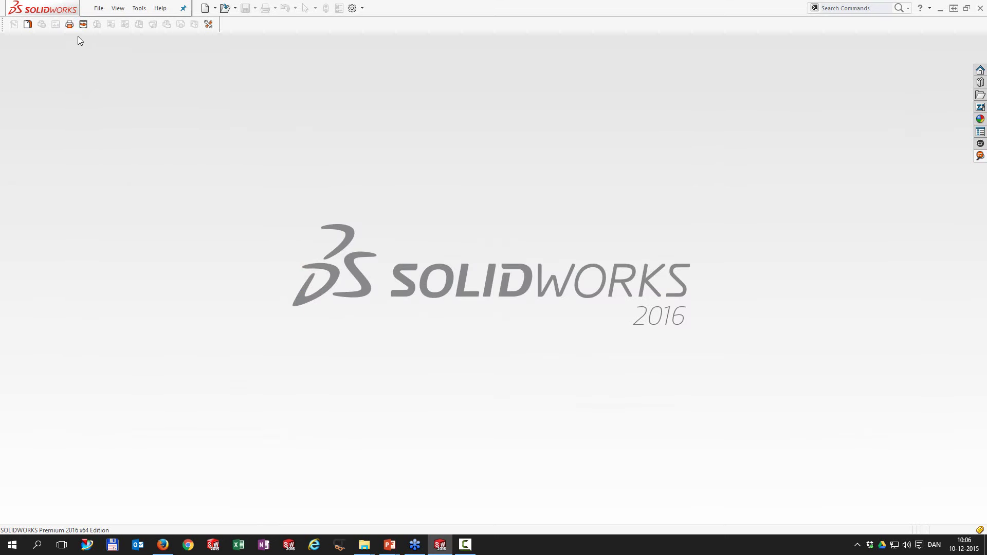
Step: Load assembly 001545.SLDASM with its referenced parts and drawings into Batch Operation
left_click(70, 24)
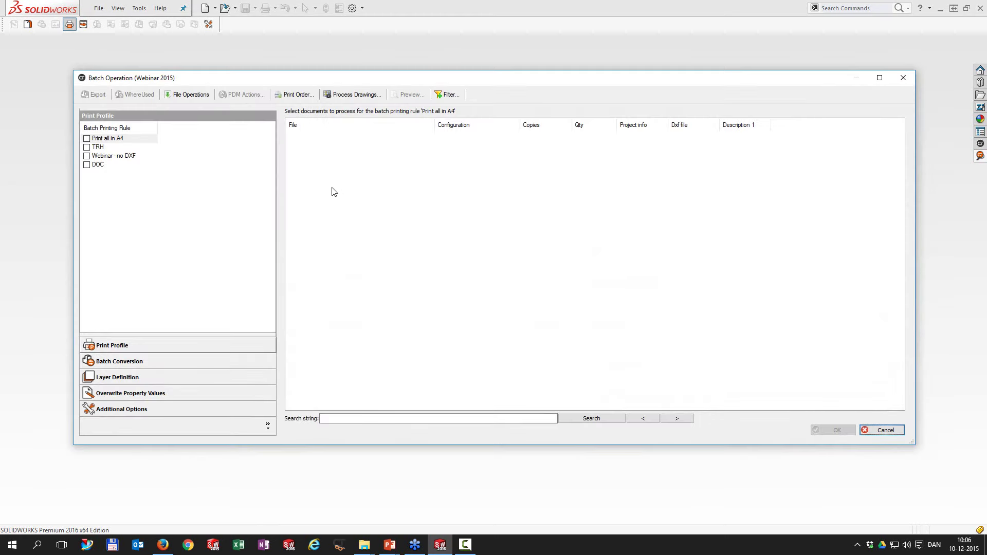
left_click(190, 95)
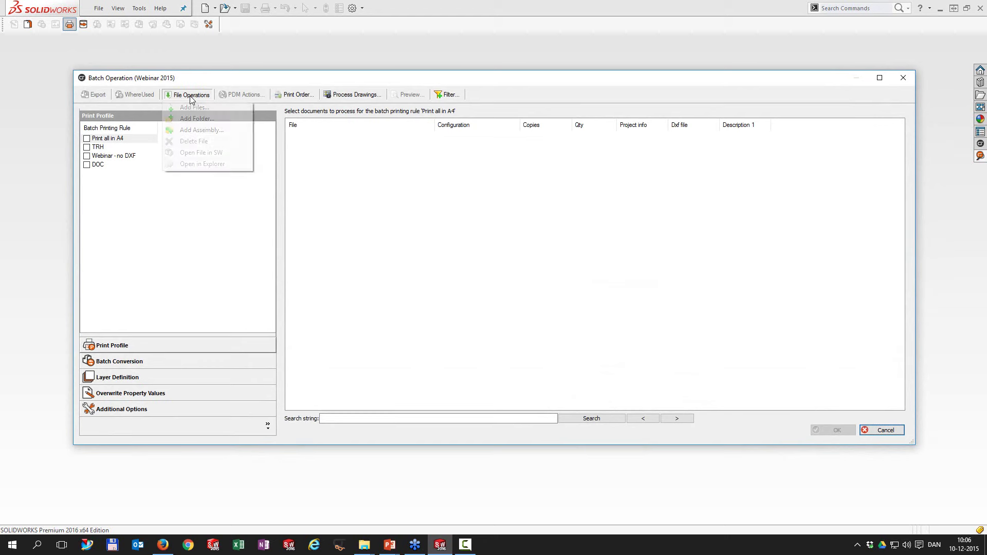
left_click(205, 131)
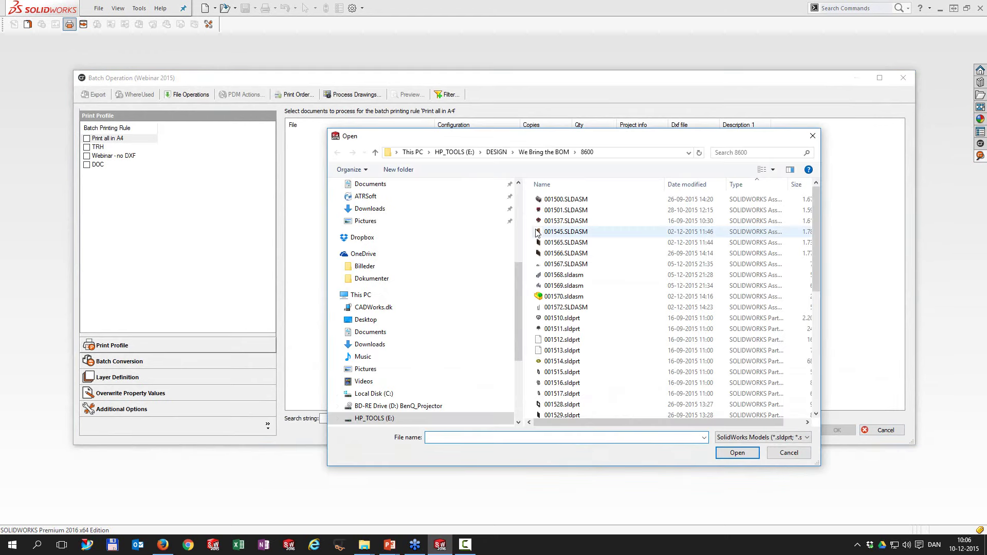
left_click(571, 232)
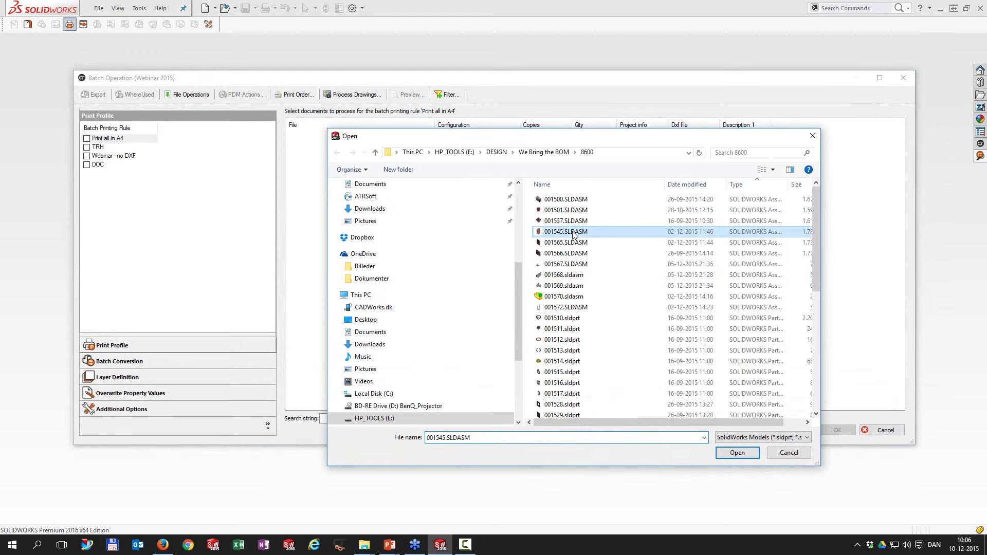
left_click(737, 452)
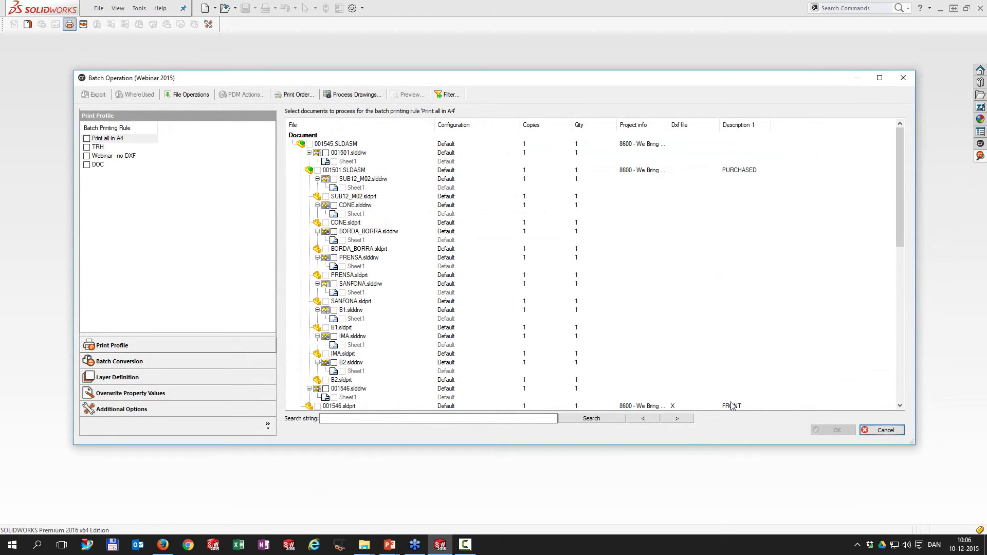
left_click_drag(899, 217, 905, 389)
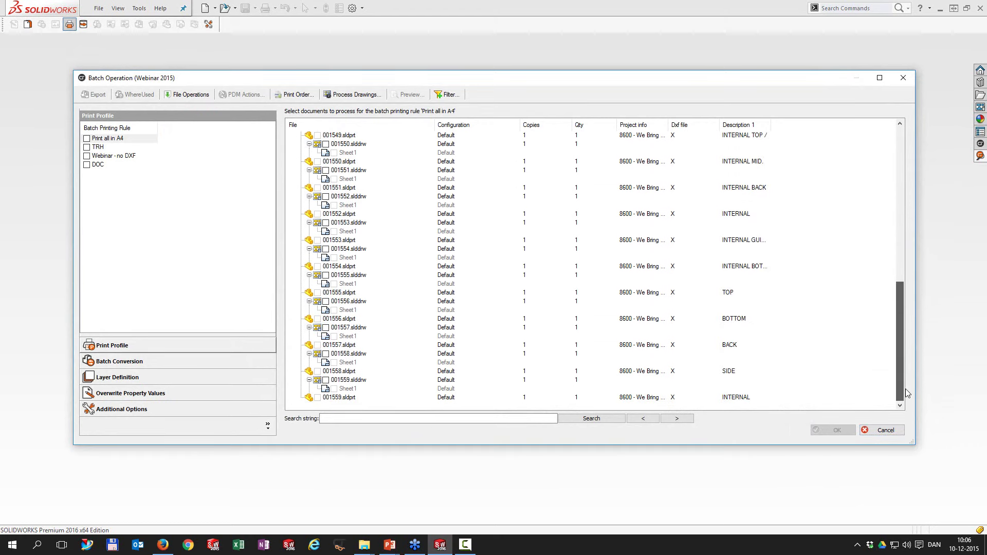
key("super+e")
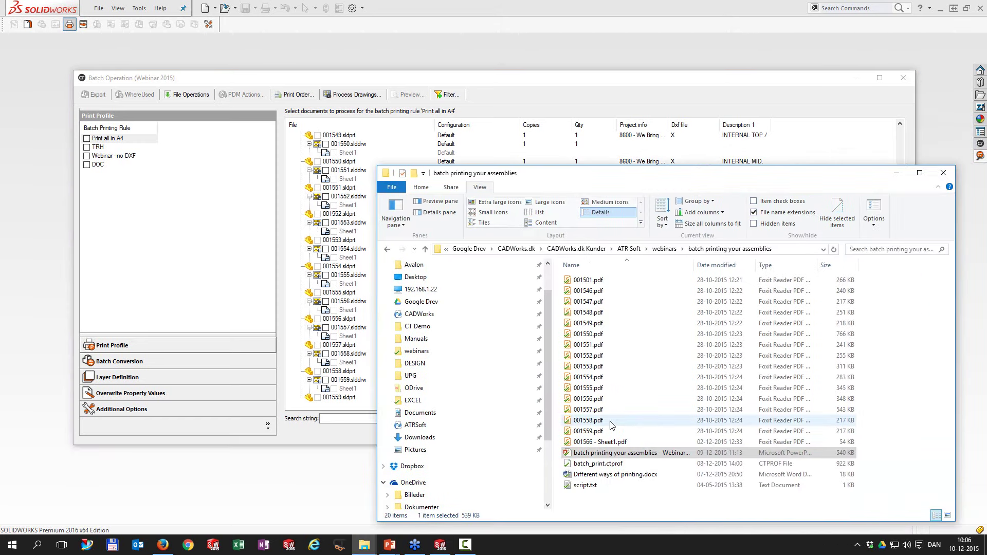
Step: Drag PDFs 001549–001555 into the batch list, select Different ways of printing.docx, minimise Explorer
left_click(587, 325)
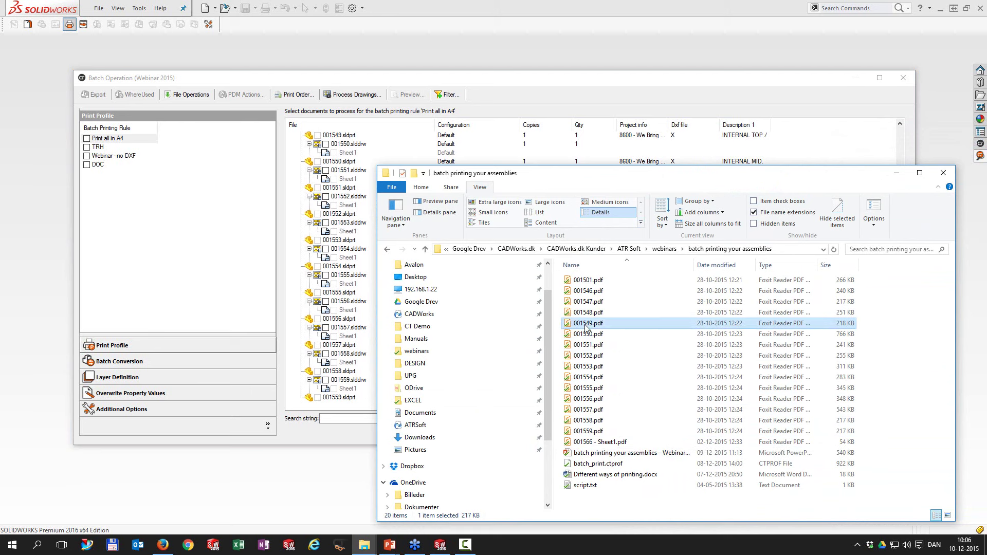
left_click(588, 389, "shift")
left_click_drag(582, 326, 374, 295)
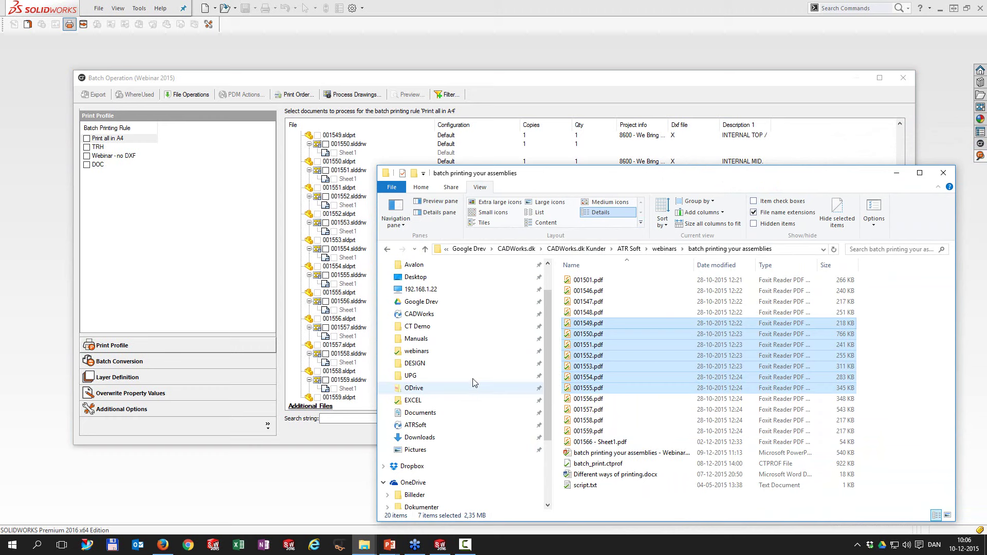
left_click(615, 474)
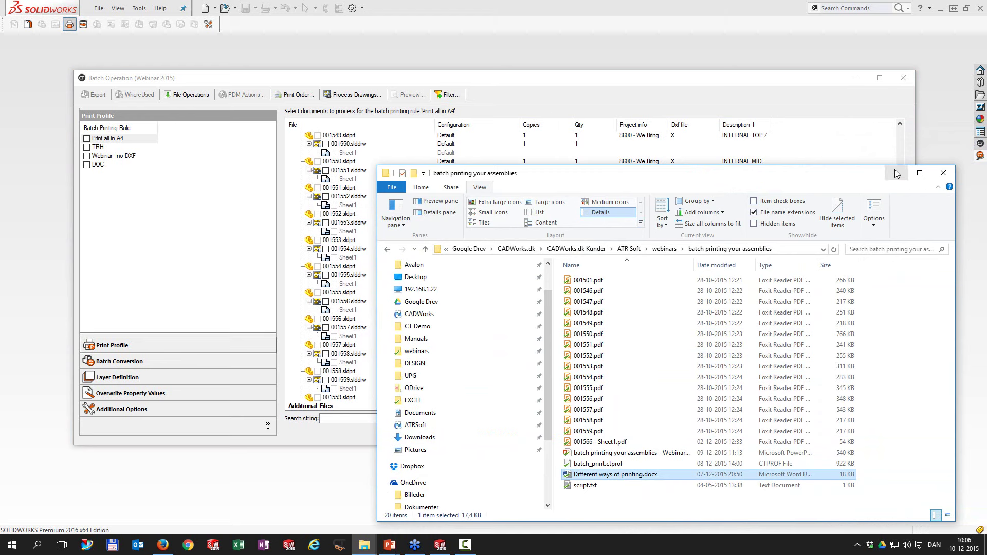
left_click(895, 174)
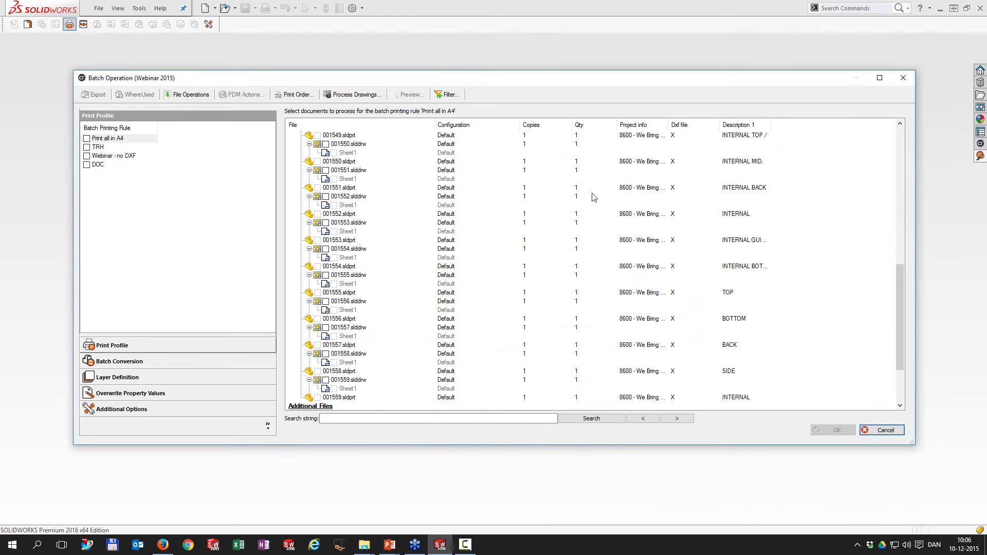
Step: Scroll to the added PDFs and docx under Additional Files, then close Batch Operation
left_click_drag(899, 279, 908, 348)
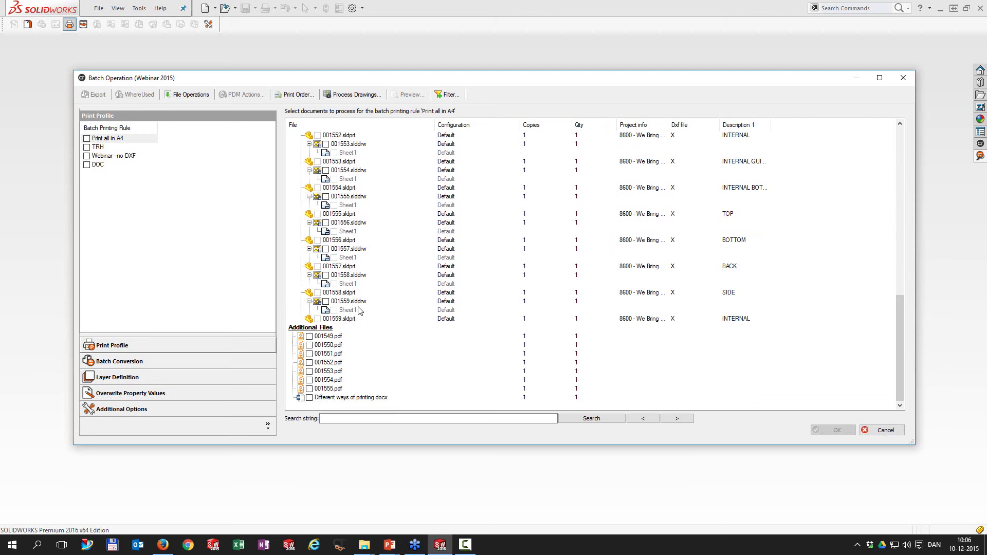
left_click(903, 78)
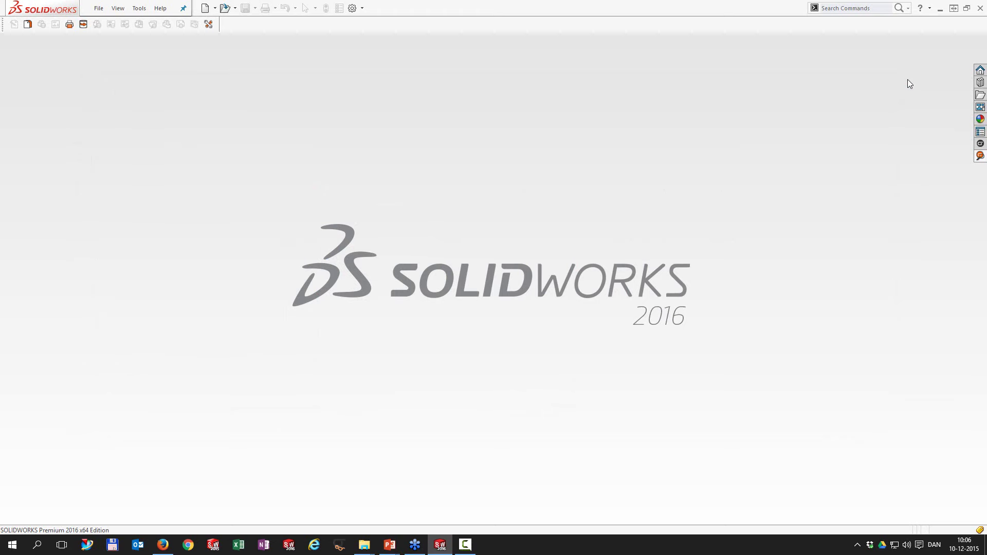
Step: Search CustomTools for 1566 to list 001566.SLDPRT with its Default, Tall and Wide drawings
left_click(981, 159)
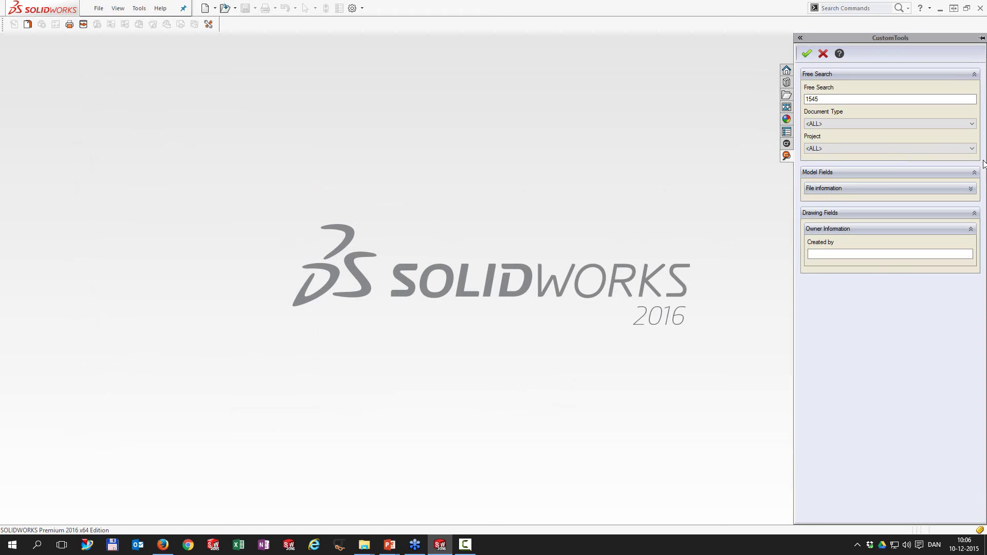
left_click(862, 99)
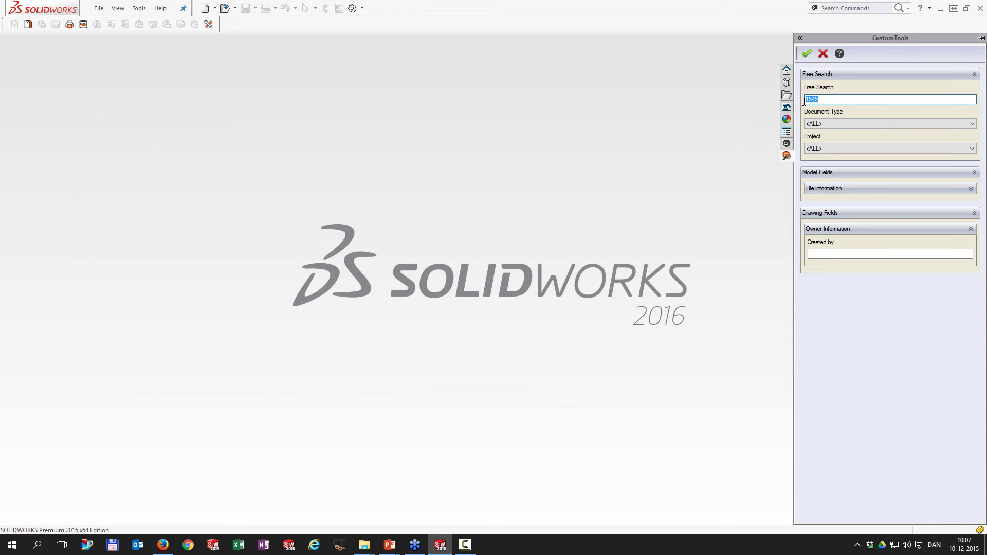
type("1566")
key("Return")
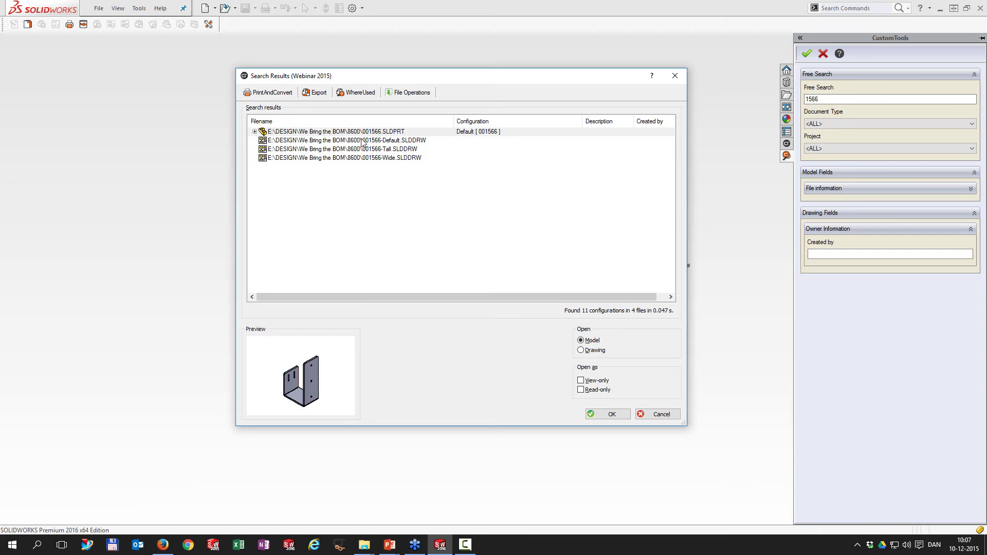
Step: Use Where Used on part 001566 and open the 001567.SLDASM assembly in SOLIDWORKS
left_click(357, 93)
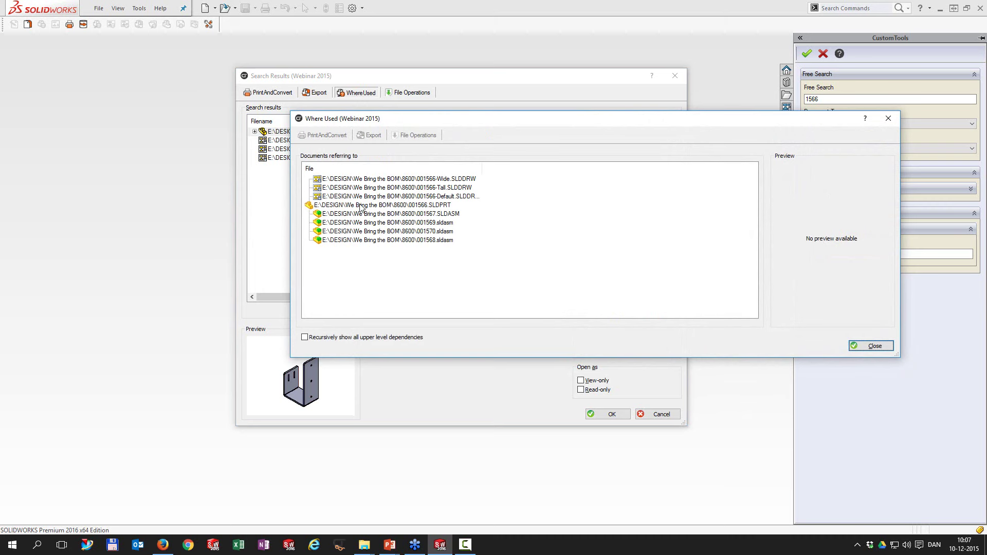
left_click(361, 214)
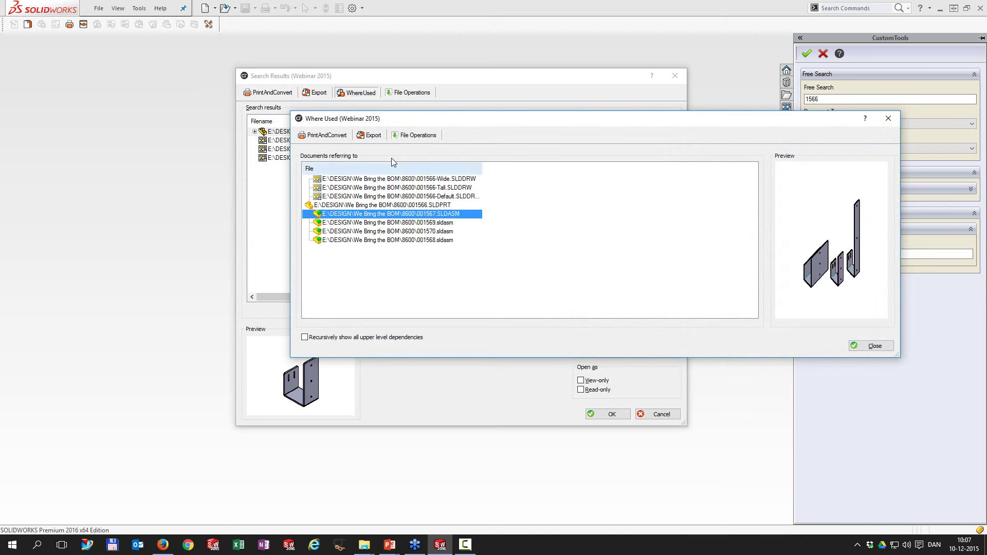
left_click(406, 136)
left_click(420, 163)
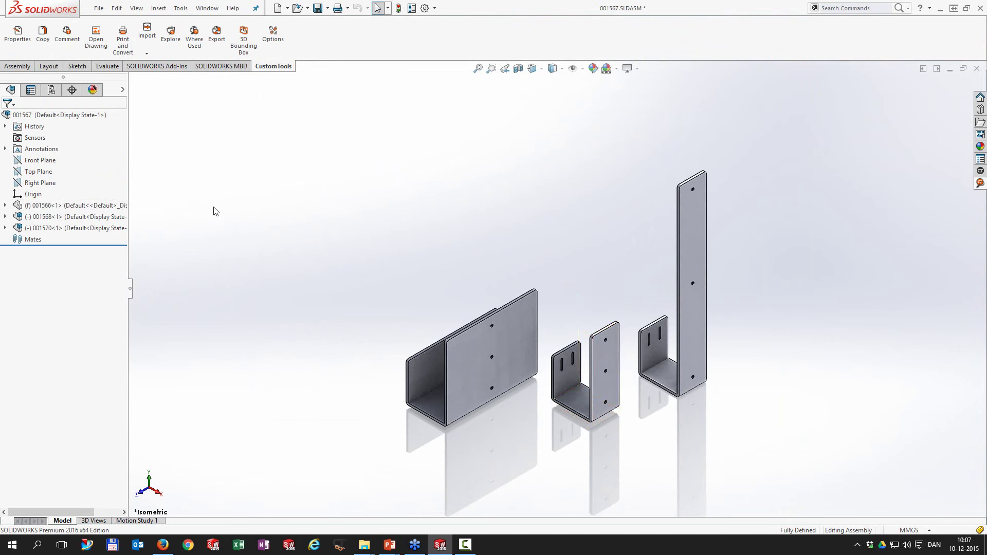
Step: Expand subassemblies 001568 and 001570 to reveal the brackets, then start Print and Convert on the assembly
left_click(5, 217)
left_click(5, 329)
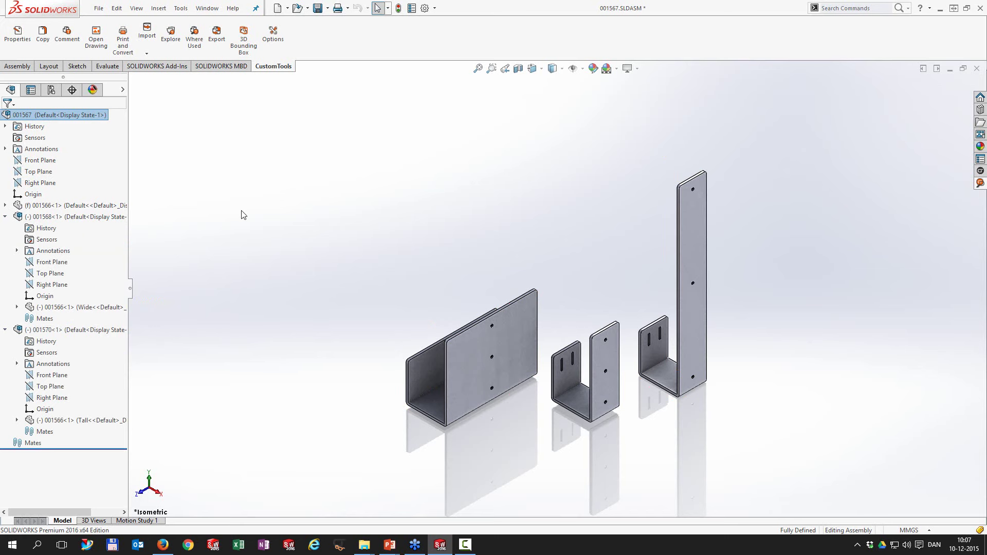
left_click(123, 39)
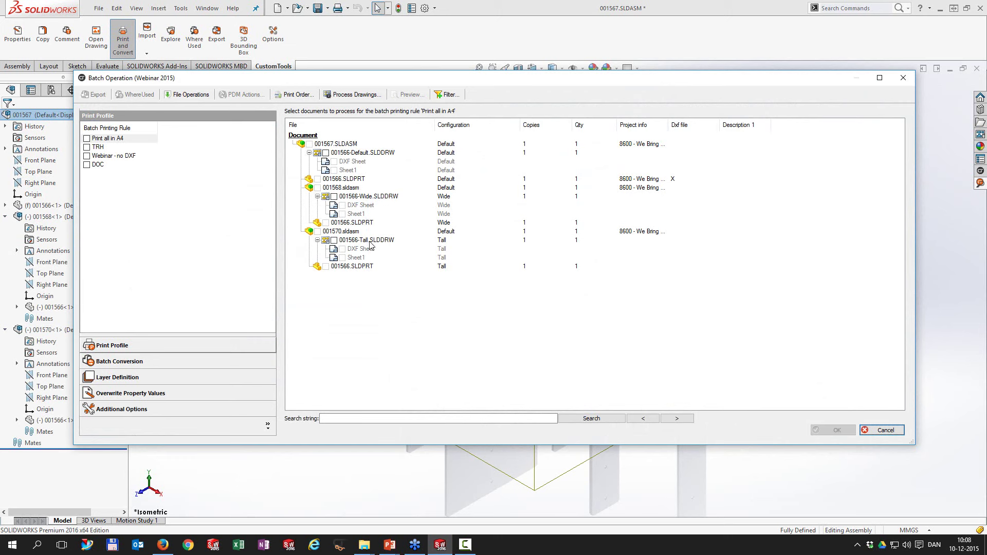
Step: Tick Print all in A4 to preview the sheet per configuration, then close 001567 without saving
left_click(86, 139)
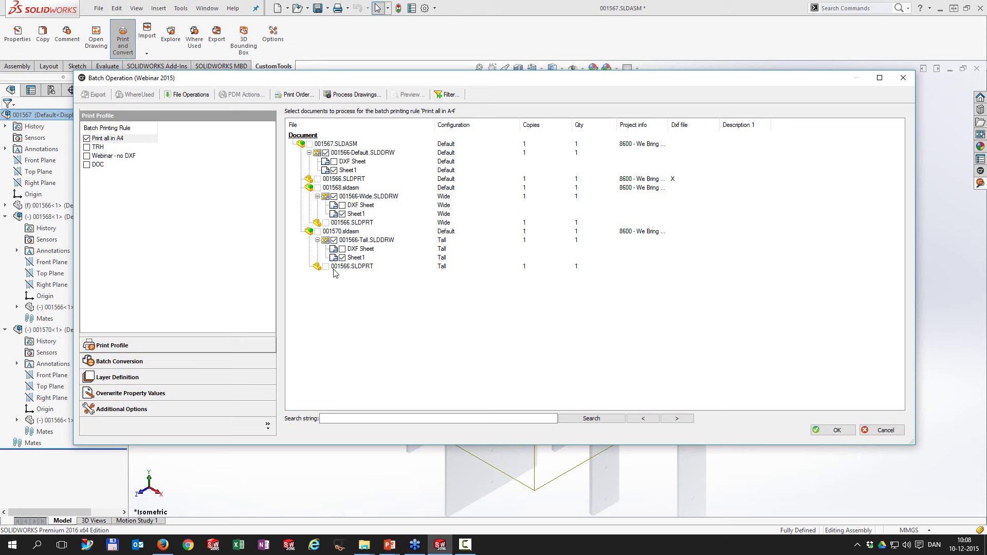
left_click(903, 78)
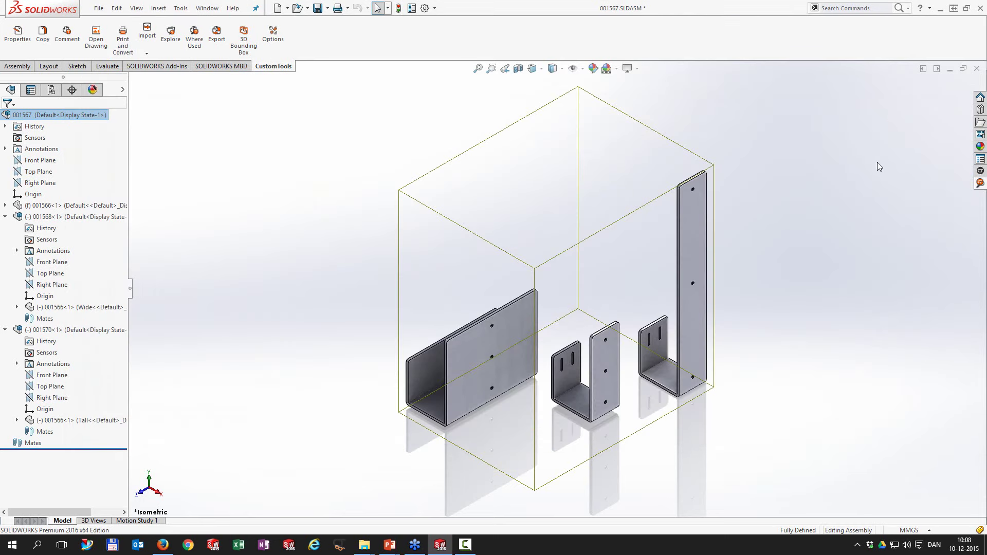
left_click(977, 68)
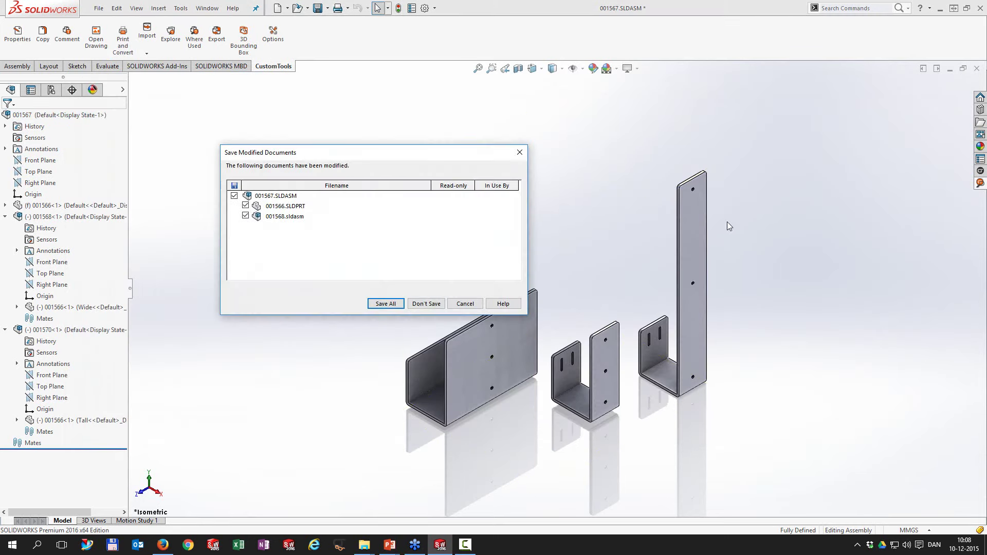
left_click(435, 306)
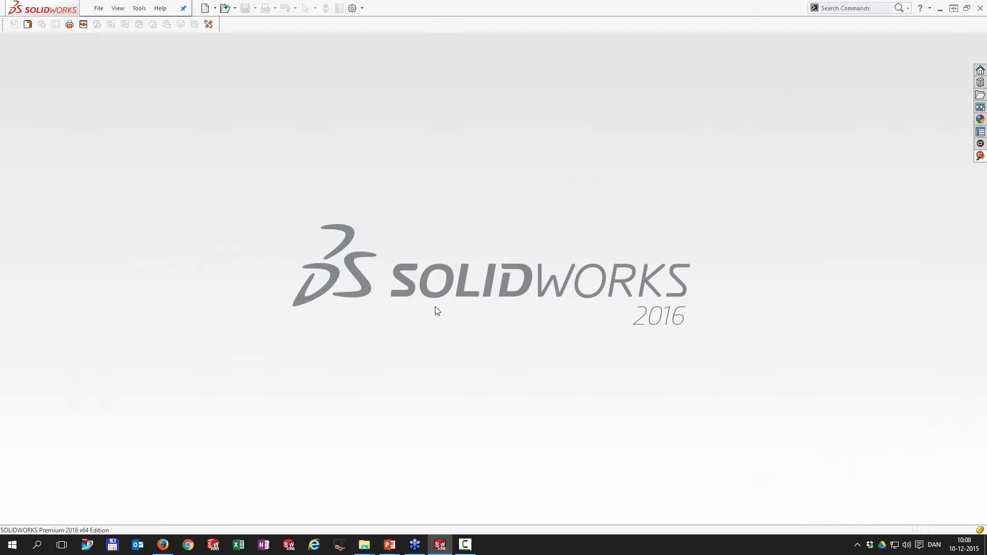
Step: Replace the Free Search term with 1571 to list 001571.SLDPRT and 001571.SLDDRW
left_click(980, 155)
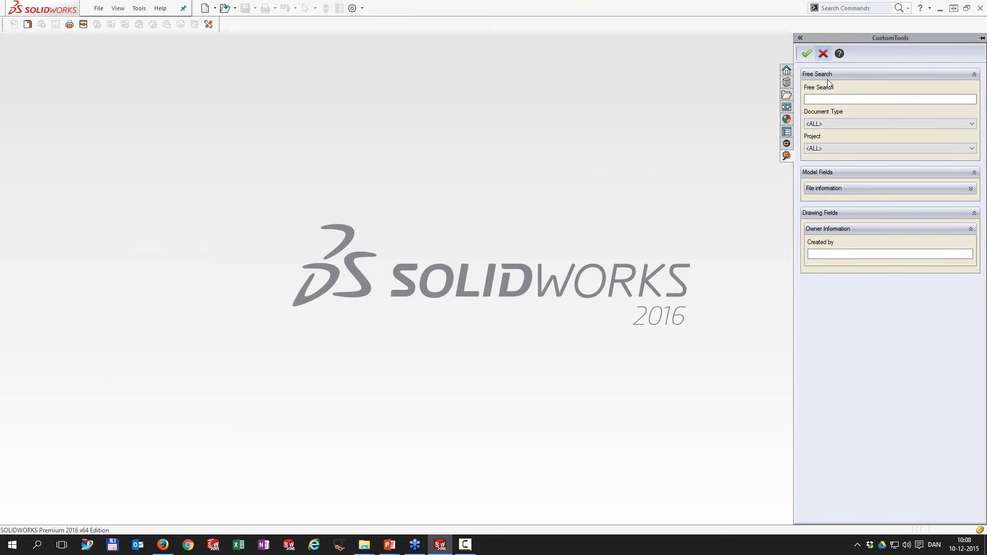
double_click(829, 98)
key("BackSpace")
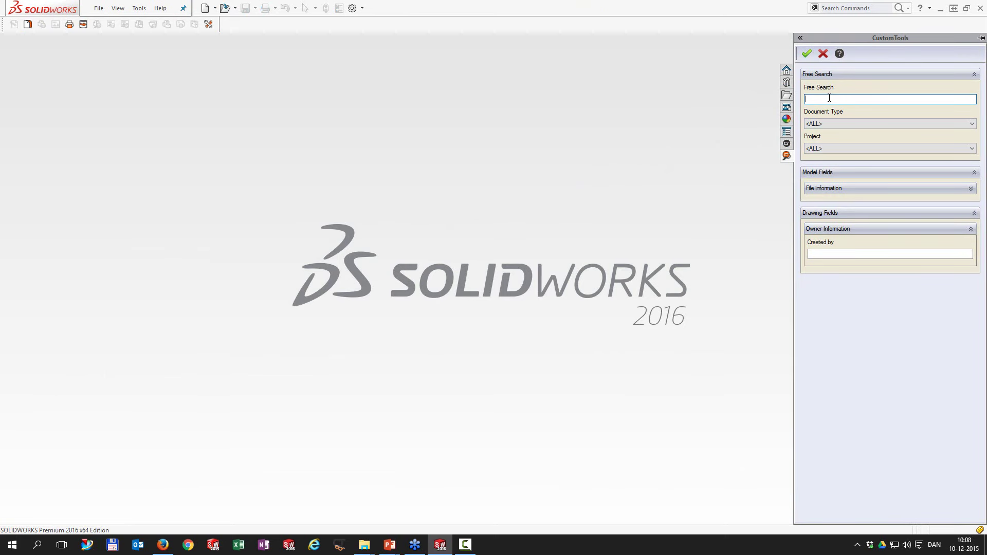
type("1571")
key("Return")
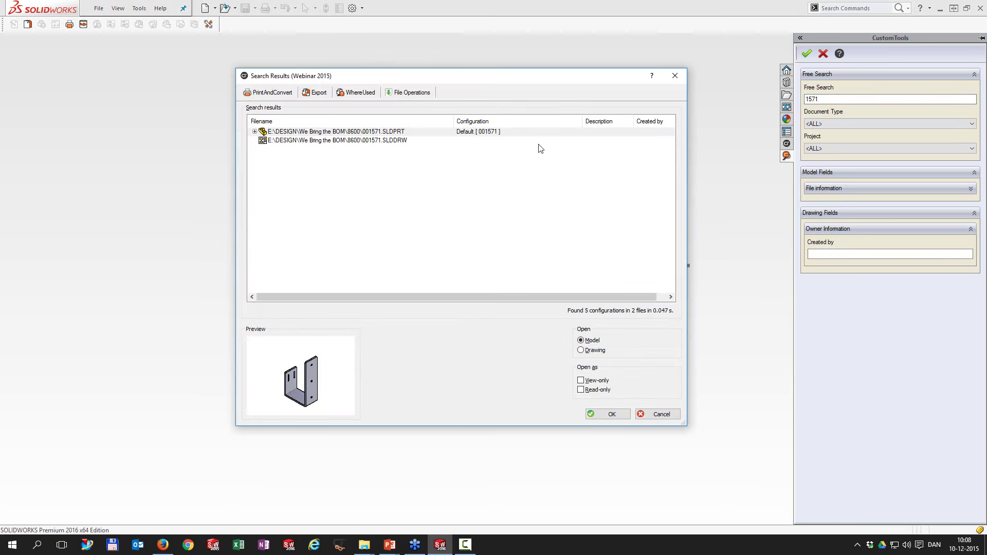
Step: Find where part 001571 is used and open the 001572.SLDASM assembly
left_click(255, 131)
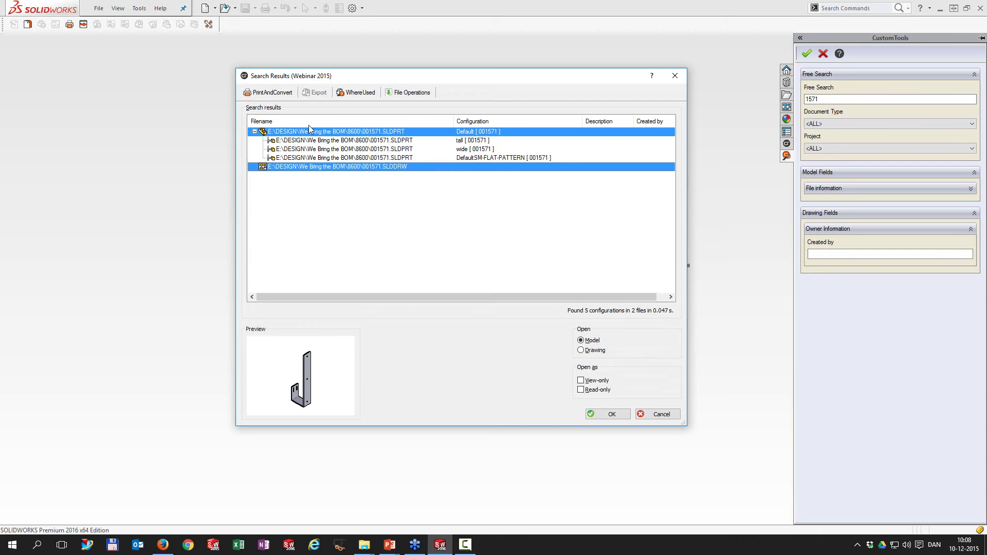
left_click(276, 134)
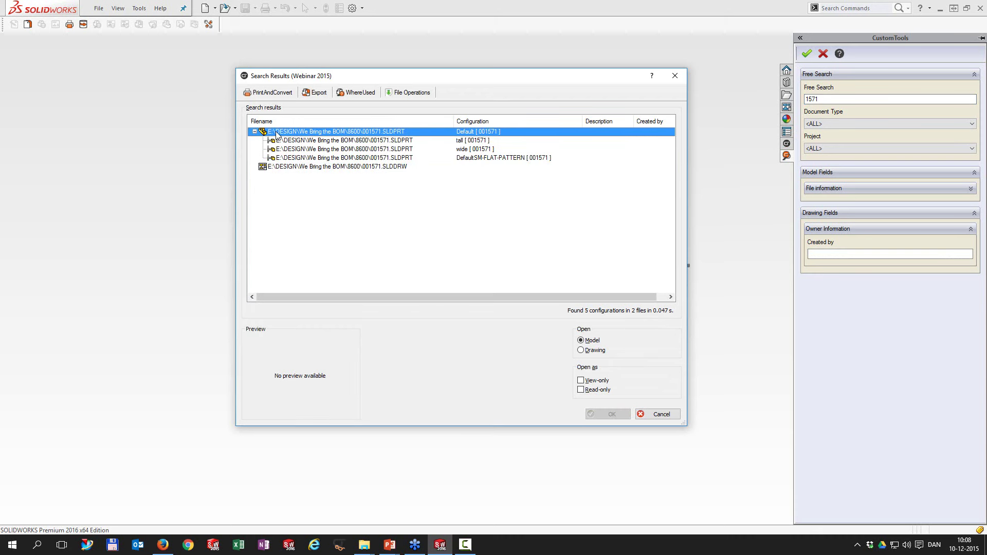
left_click(356, 94)
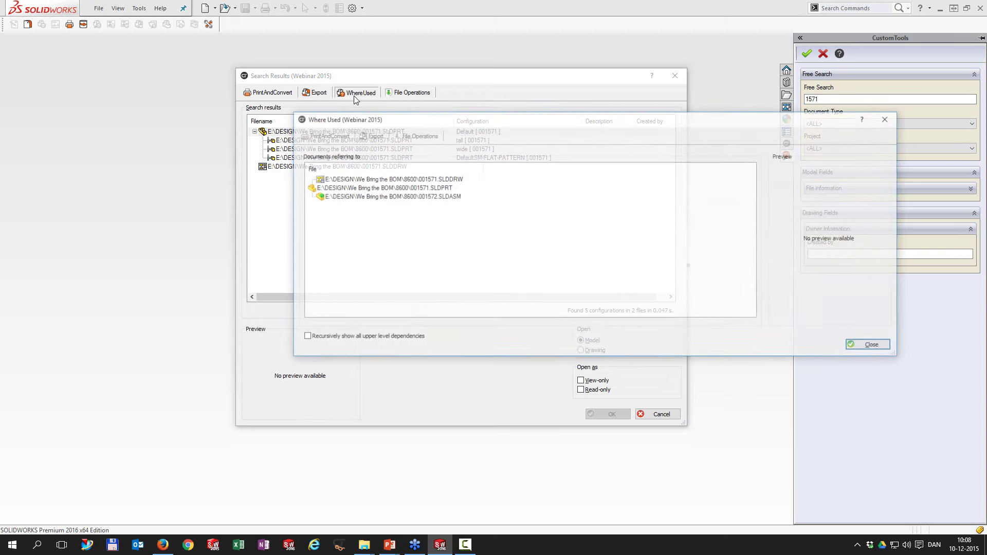
left_click(363, 197)
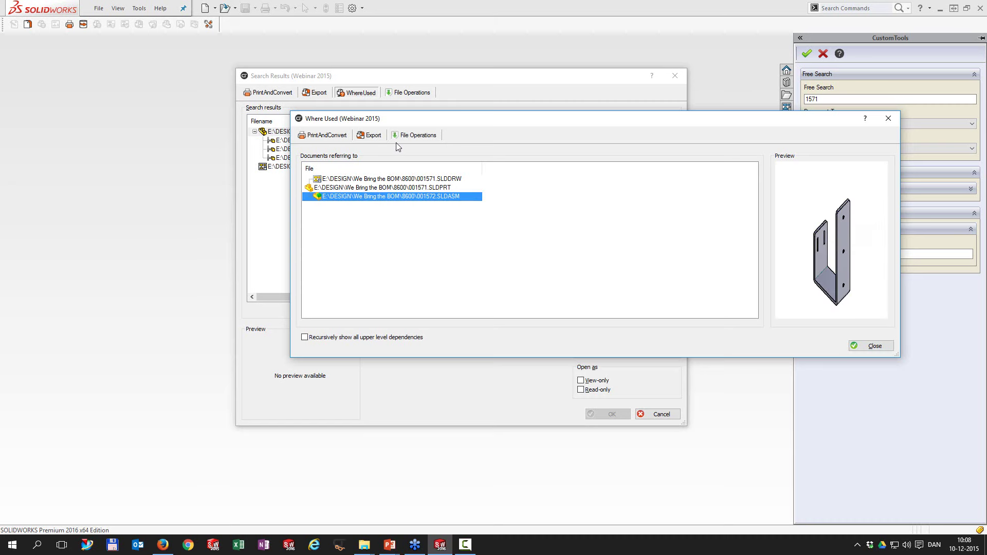
left_click(411, 136)
left_click(416, 160)
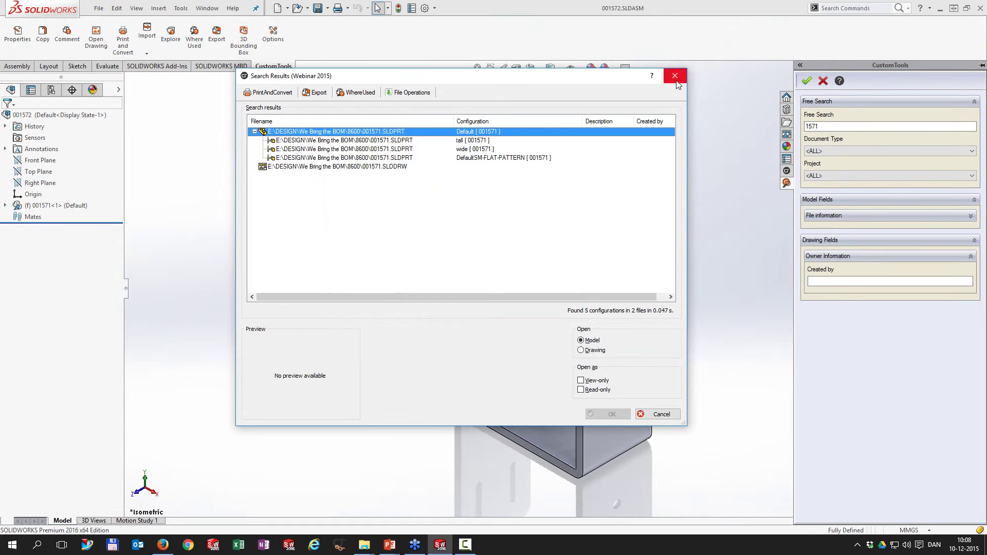
left_click(675, 76)
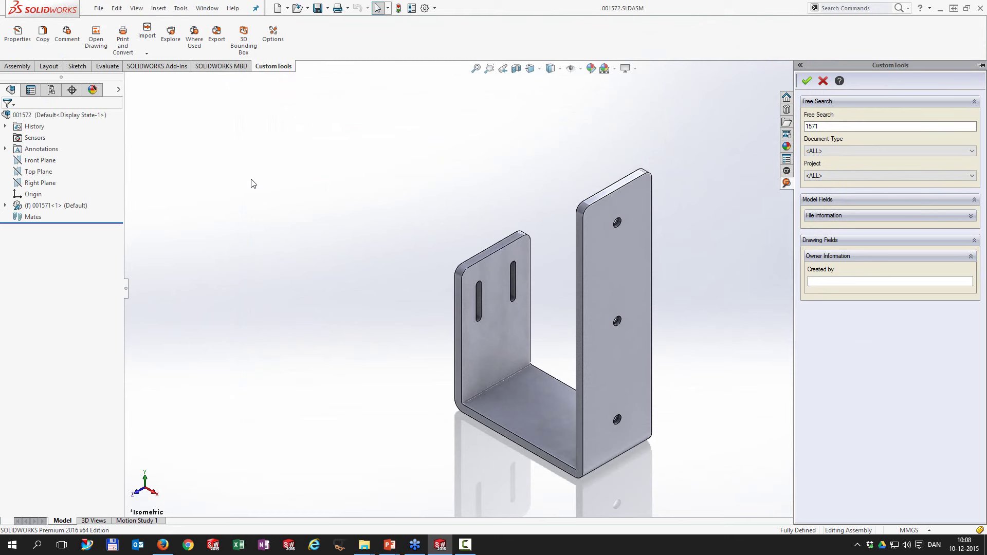
left_click(122, 38)
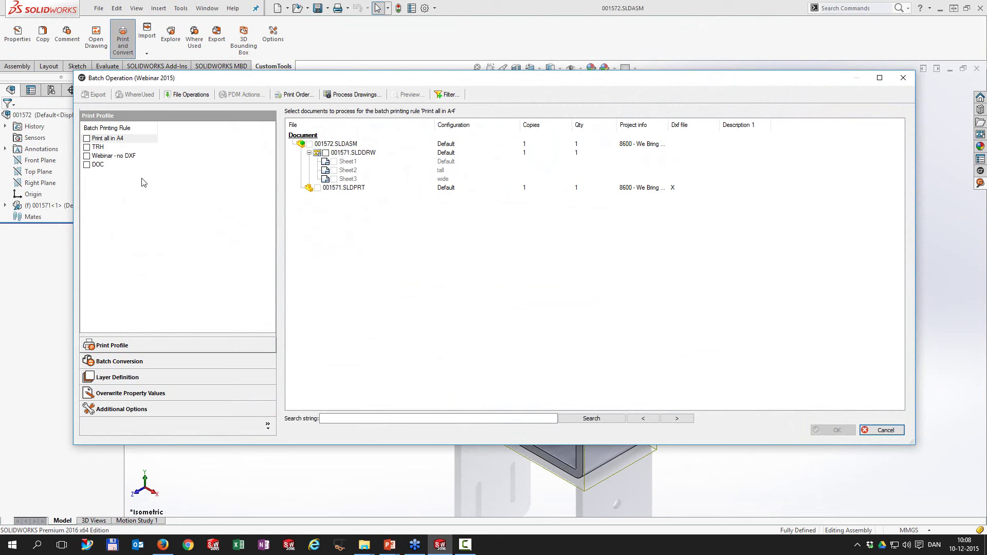
left_click(87, 147)
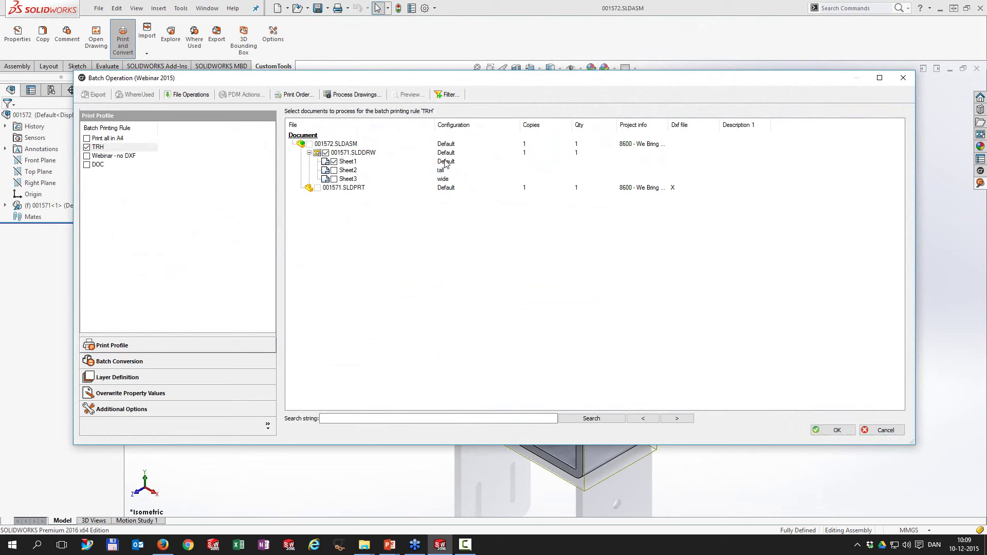
left_click_drag(348, 82, 404, 86)
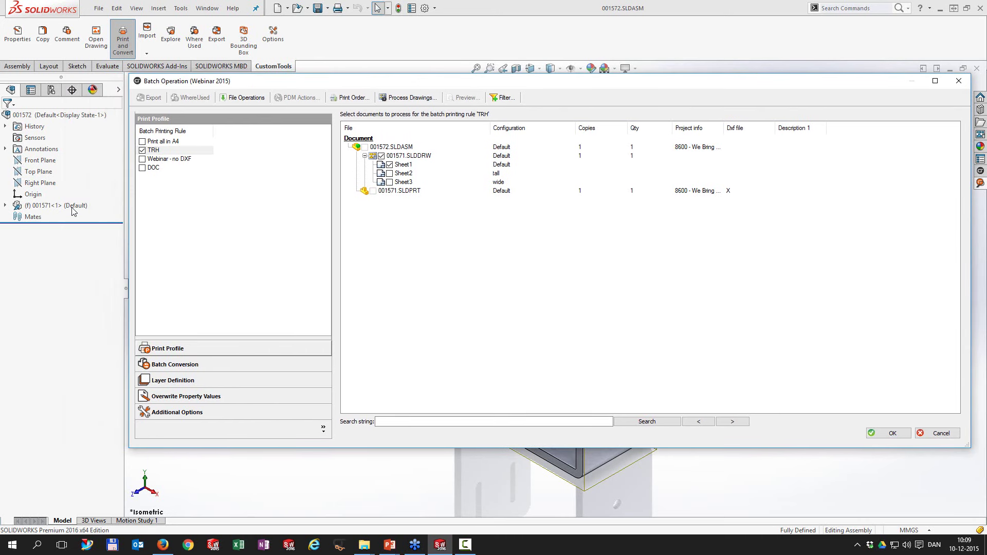
left_click(938, 433)
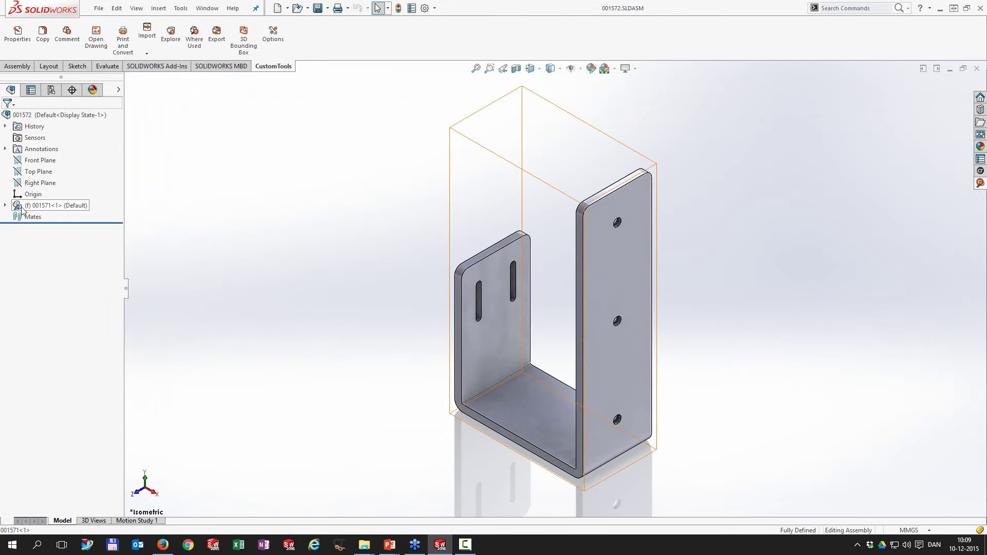
Step: Drag a second 001571 bracket into the 001572 assembly and switch it to the wide configuration
left_click_drag(21, 209, 264, 239)
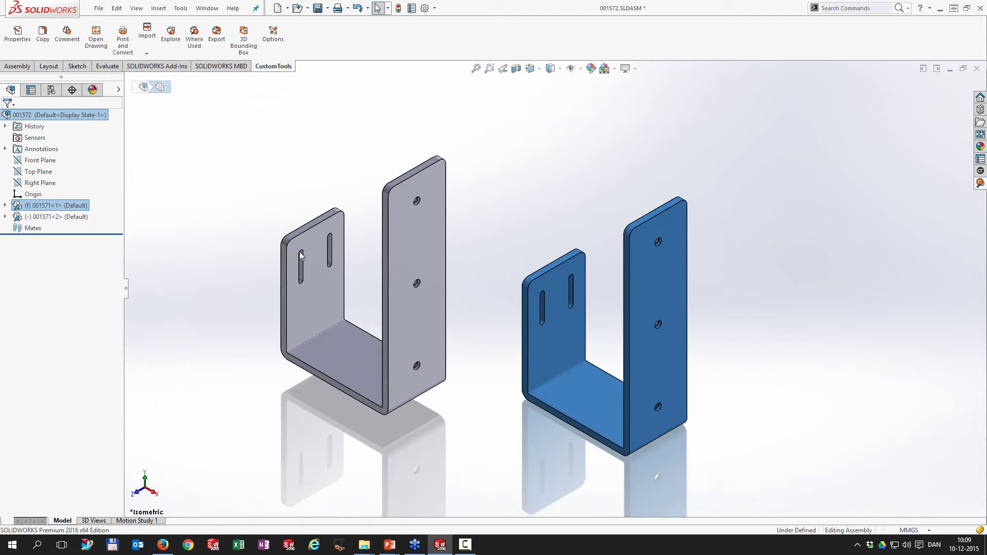
left_click(423, 213)
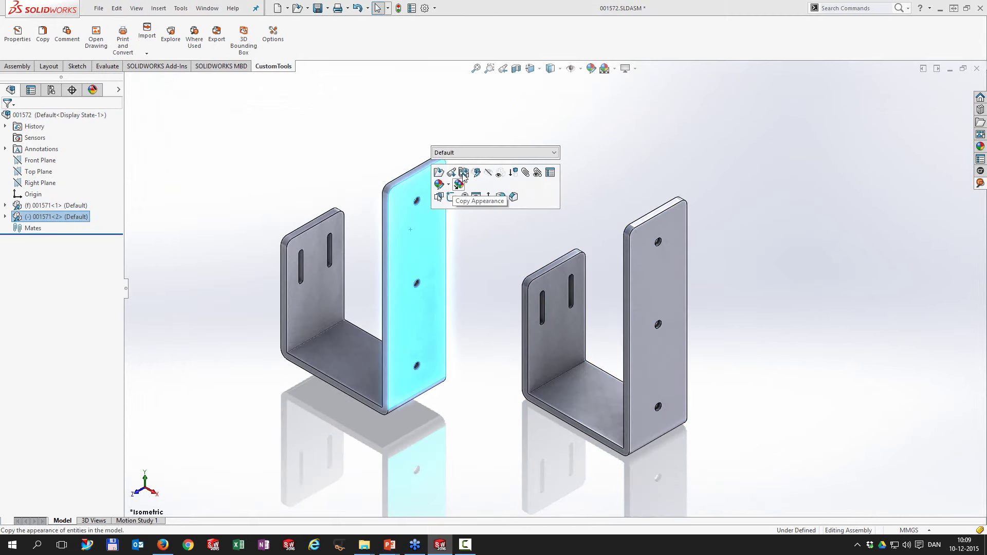
left_click(473, 152)
left_click(469, 173)
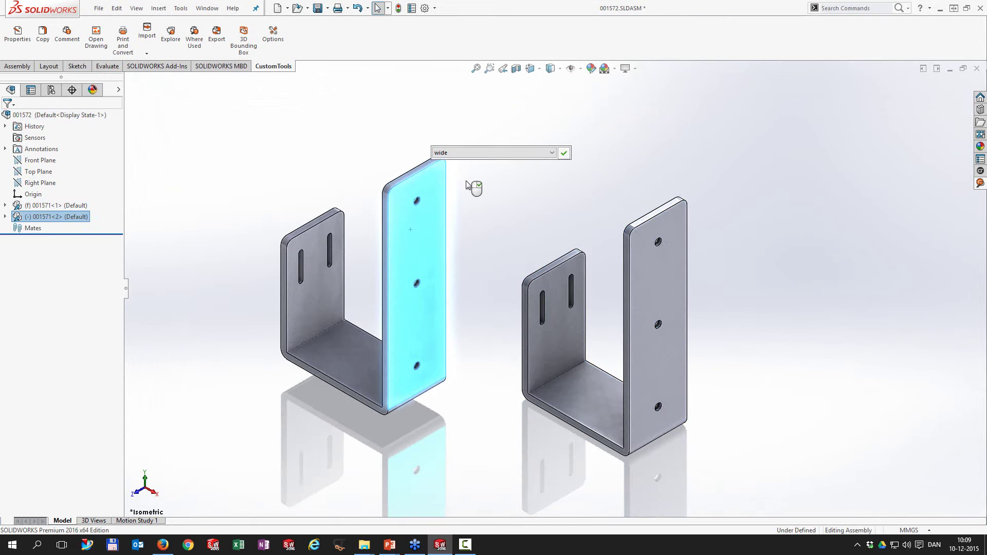
right_click(466, 182)
left_click(369, 154)
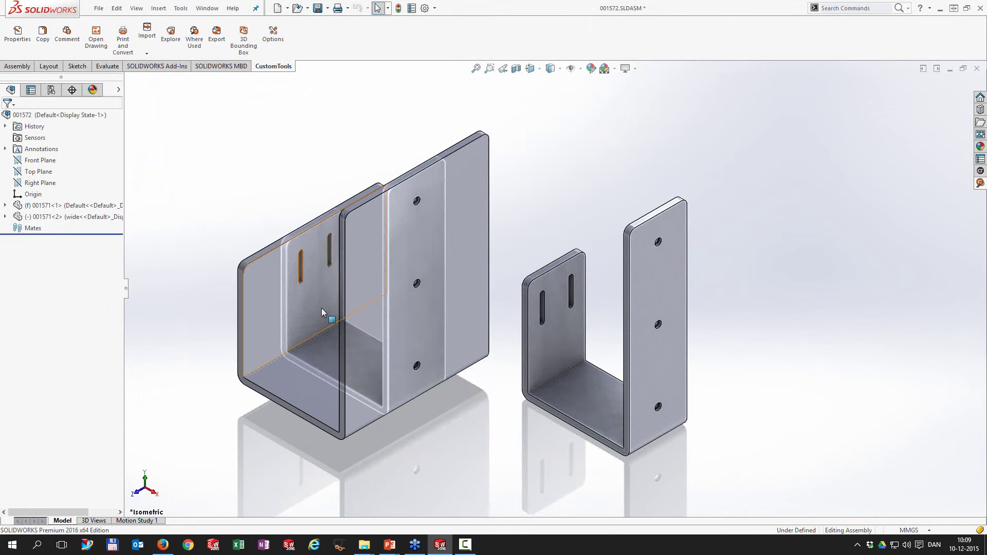
left_click(273, 431)
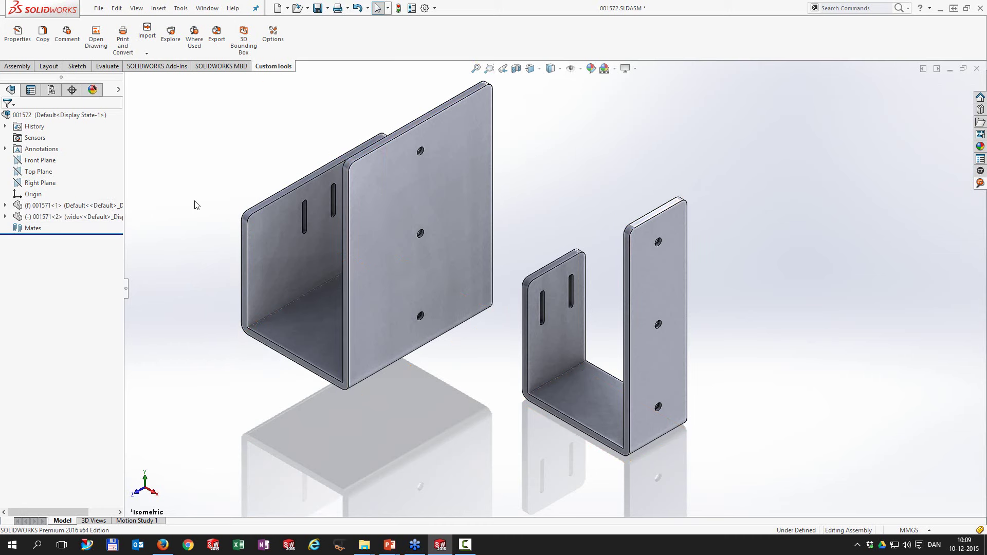
left_click(122, 40)
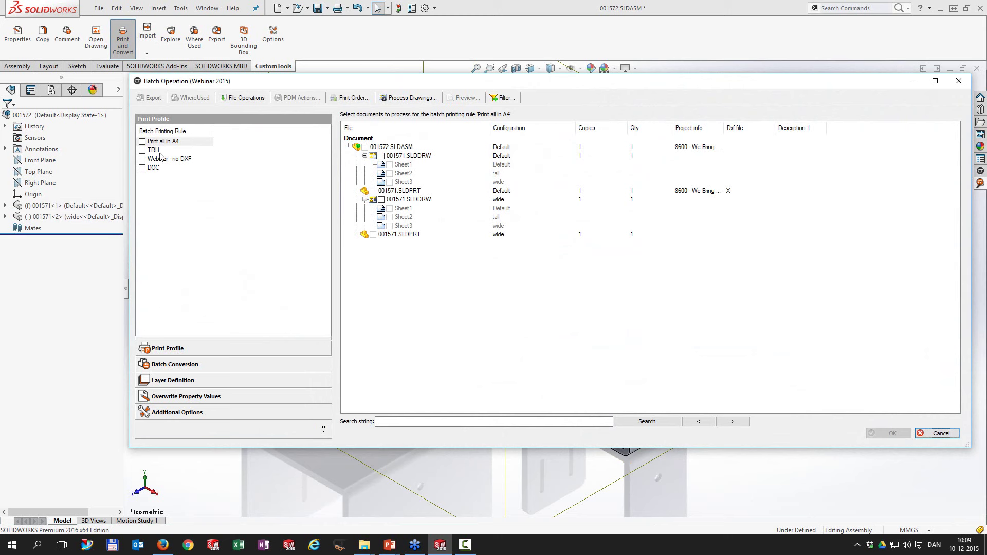
left_click(142, 150)
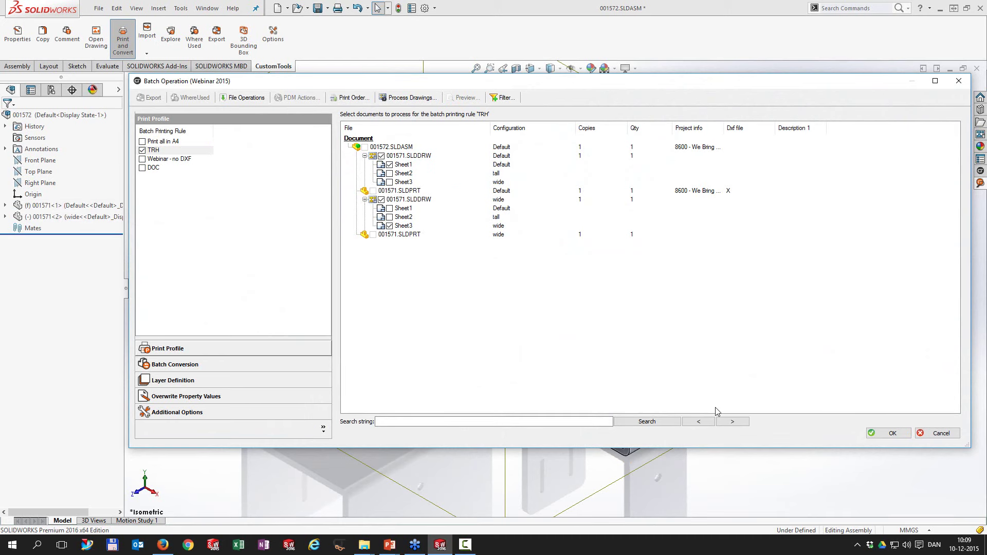
left_click(940, 435)
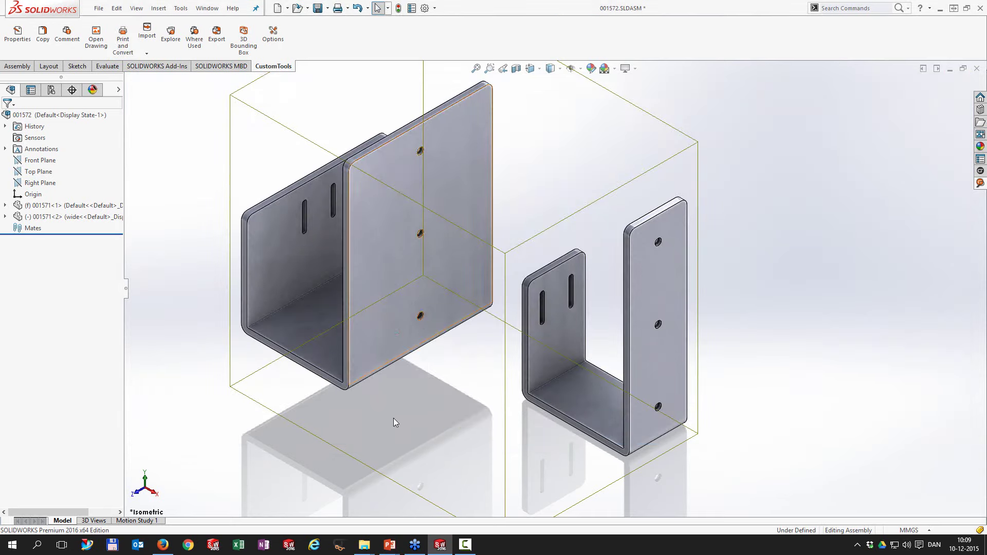
left_click(388, 276)
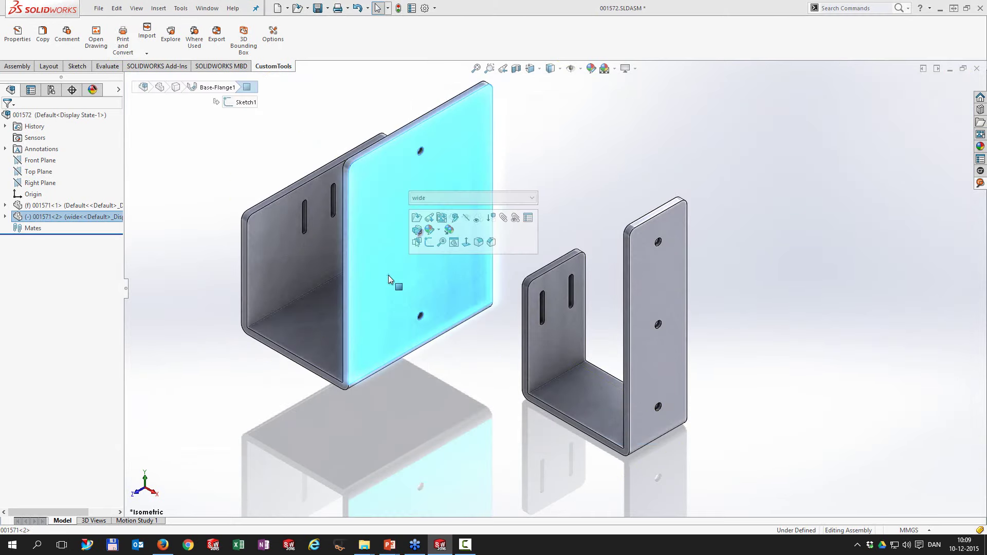
left_click(96, 36)
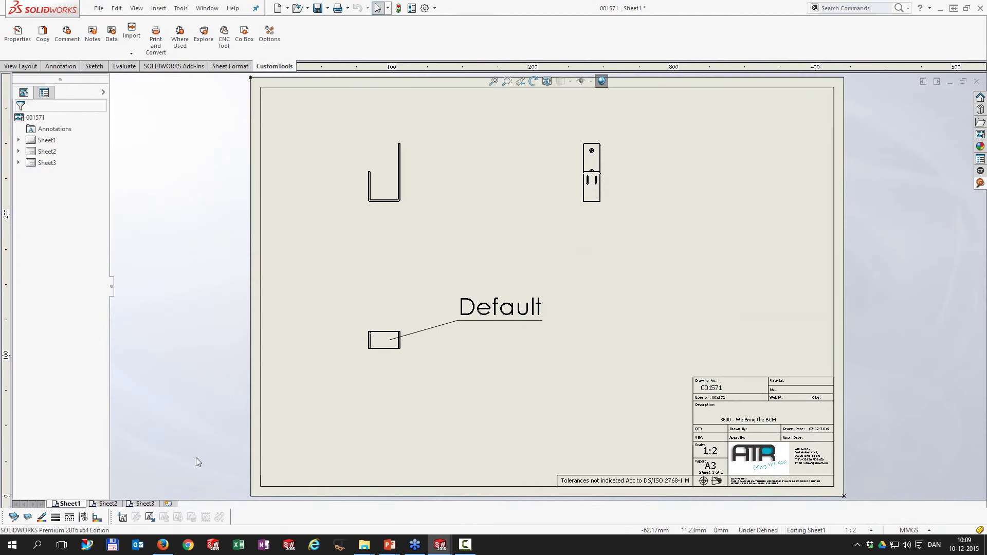
left_click(109, 503)
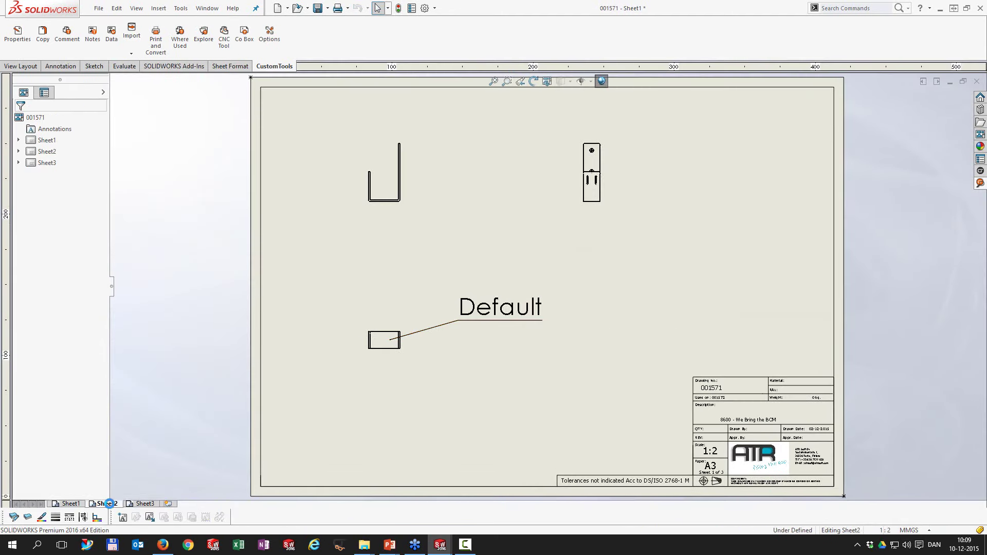
left_click(151, 504)
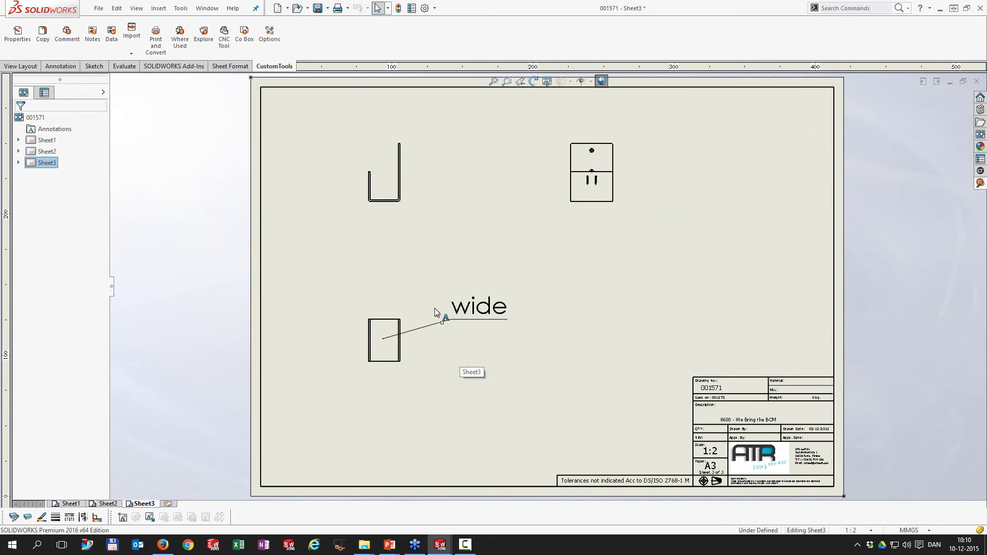
left_click(949, 82)
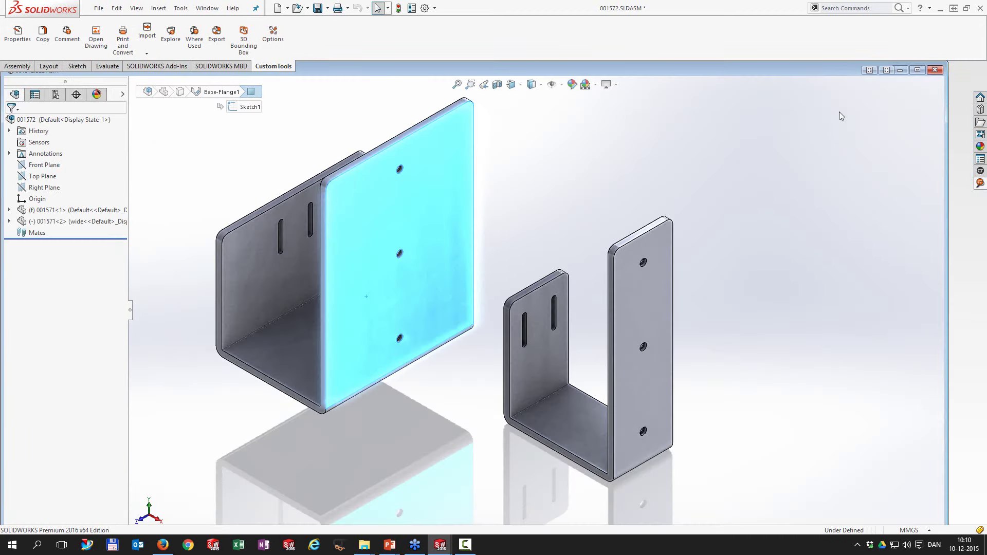
Step: Maximize and zoom-fit both brackets, then show the 'Print and Convert Options' slide in PowerPoint
left_click(917, 70)
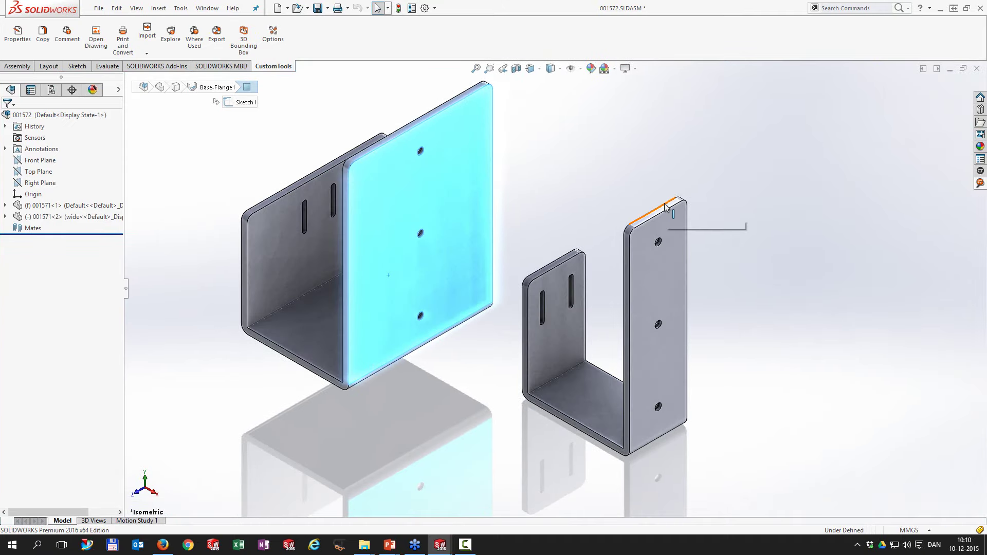
left_click(603, 143)
key("f")
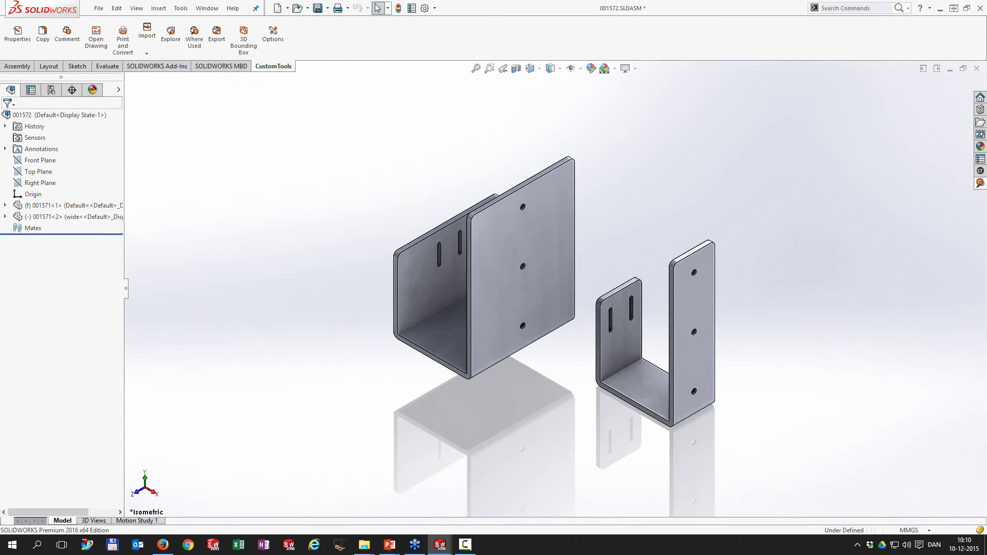
key("alt+Tab")
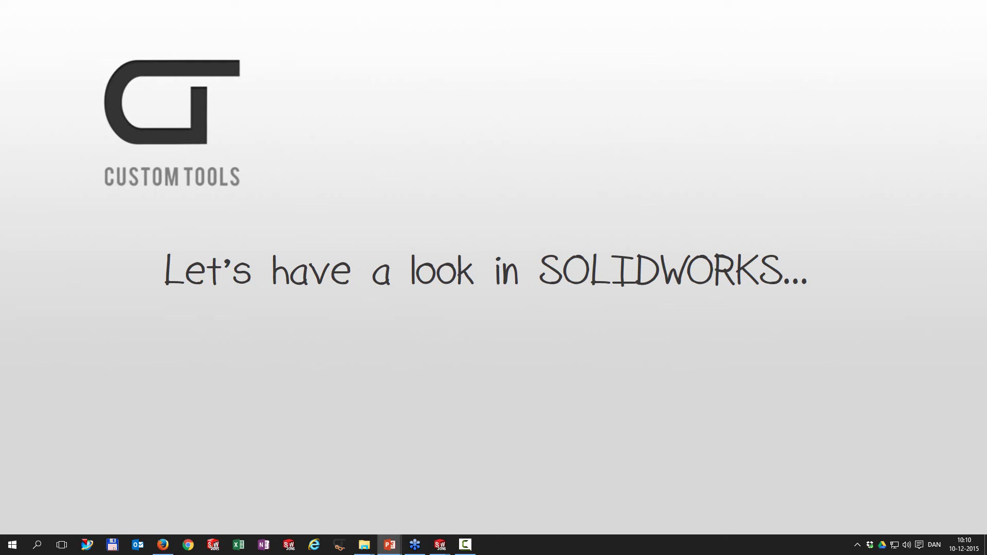
key("Right")
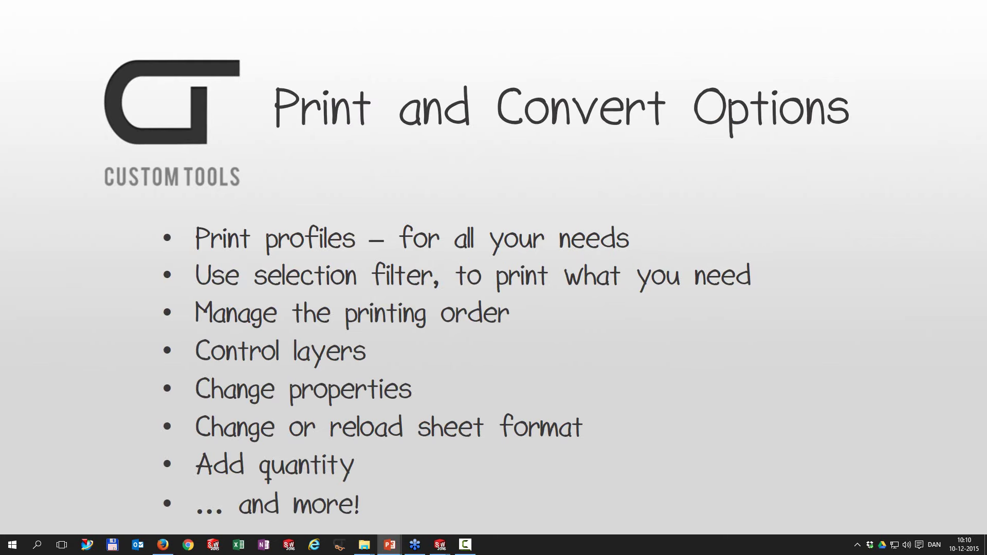
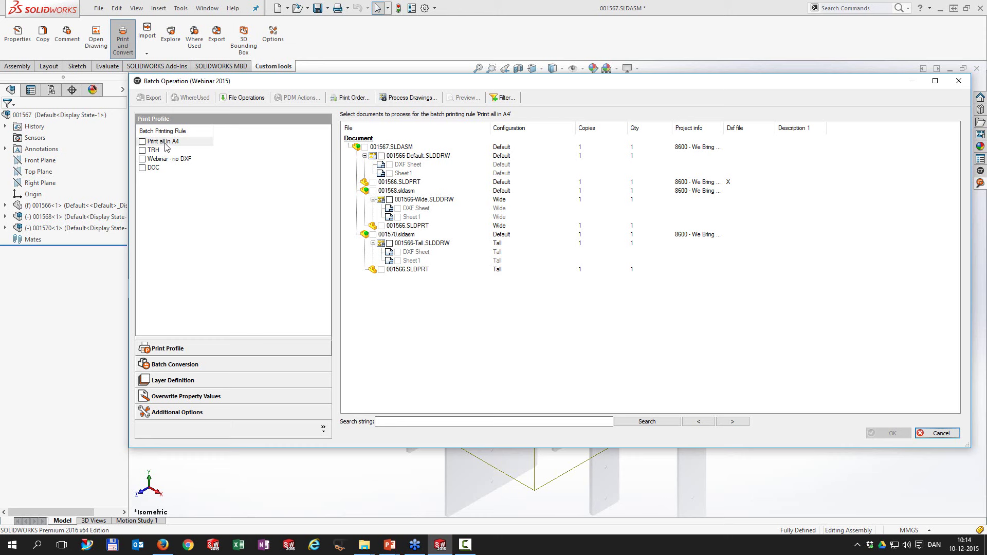
Step: Toggle the TRH rule on and off, tick Webinar - no DXF, then close Batch Operation
left_click(141, 150)
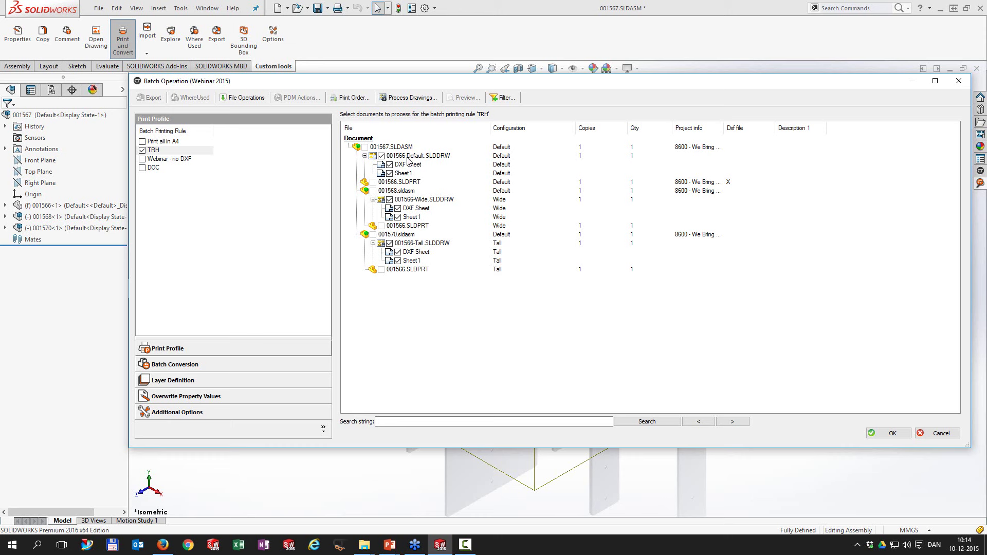
left_click(147, 150)
left_click(144, 151)
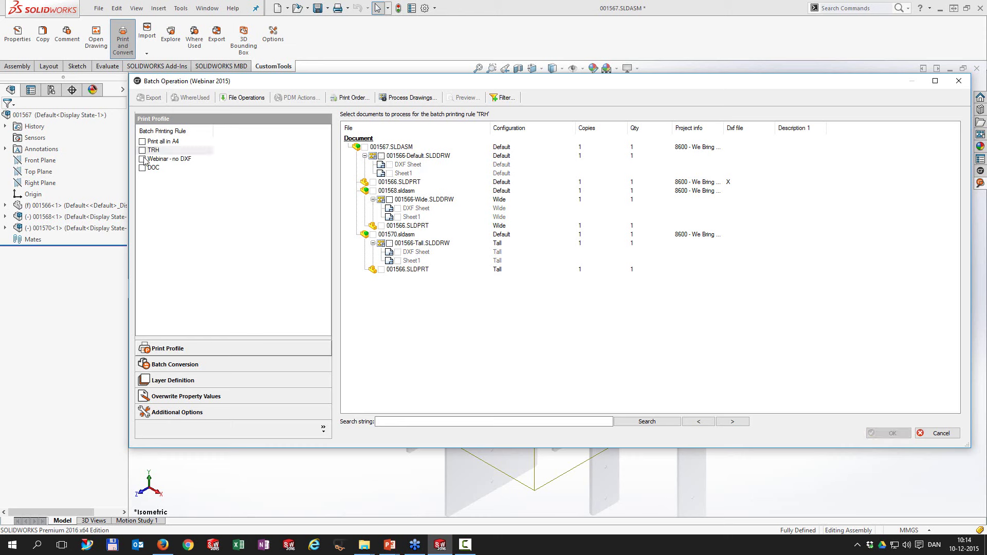
left_click(143, 159)
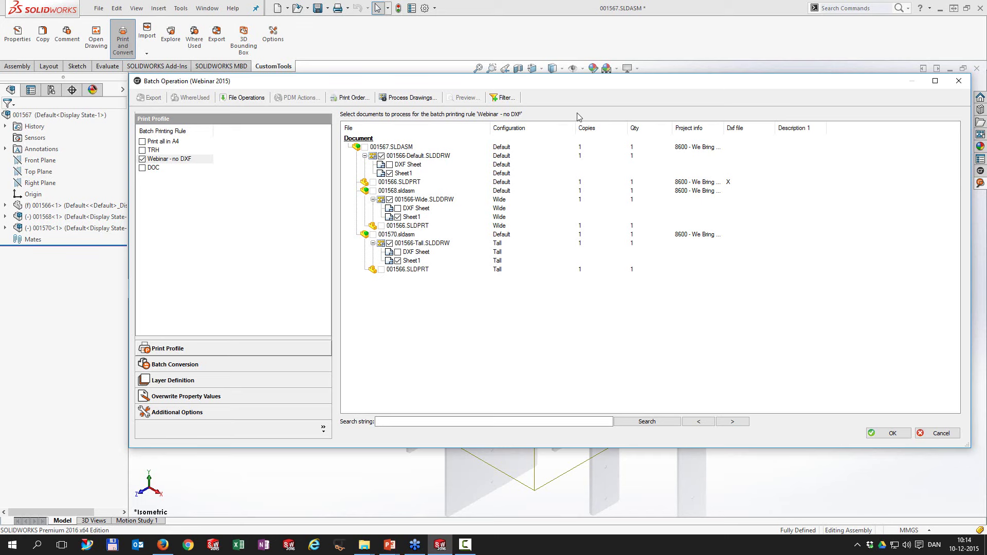
left_click(957, 83)
Step: Search CustomTools for 1545 and send assembly 001545 to batch printing via PrintAndConvert
left_click(980, 184)
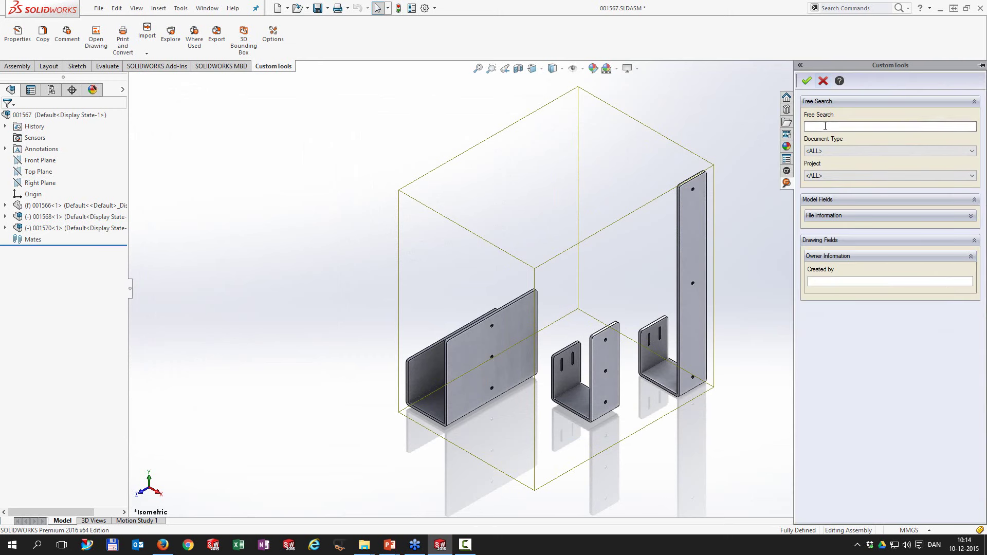
left_click(825, 126)
type("1")
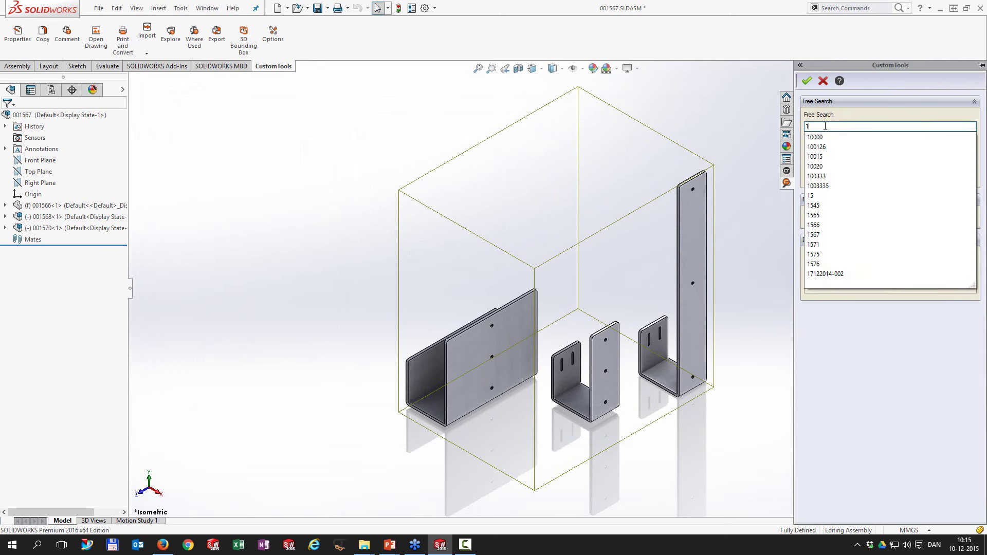
type("545")
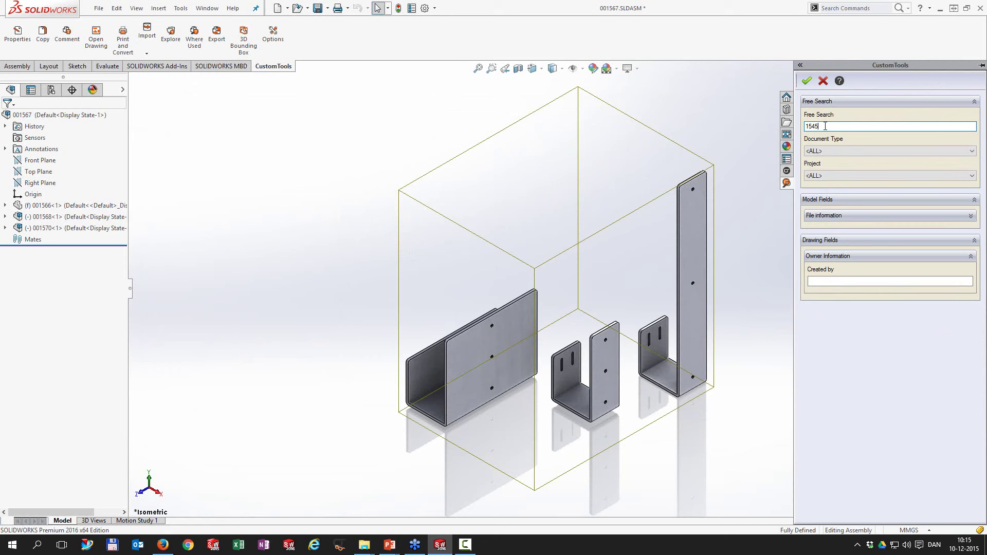
key("Return")
left_click(288, 95)
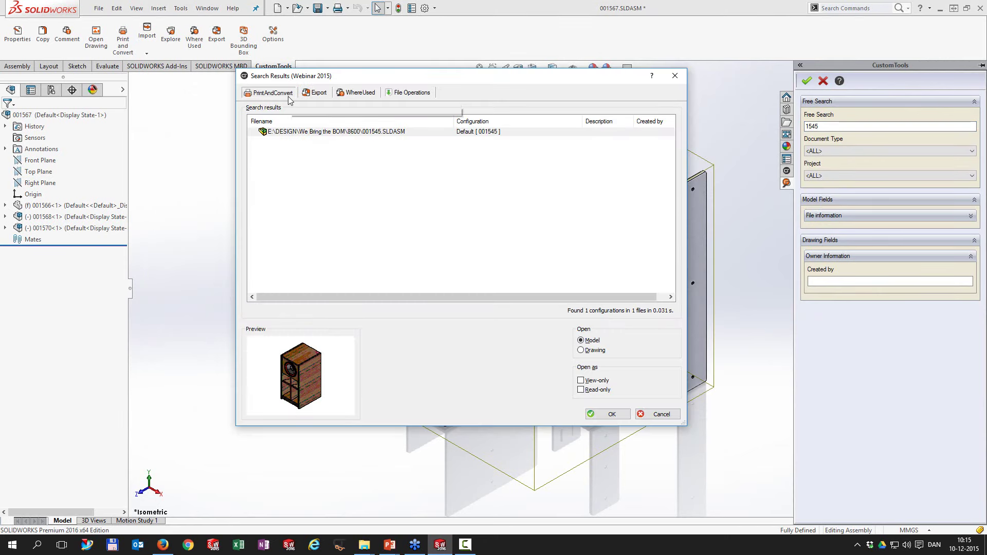
left_click(401, 114)
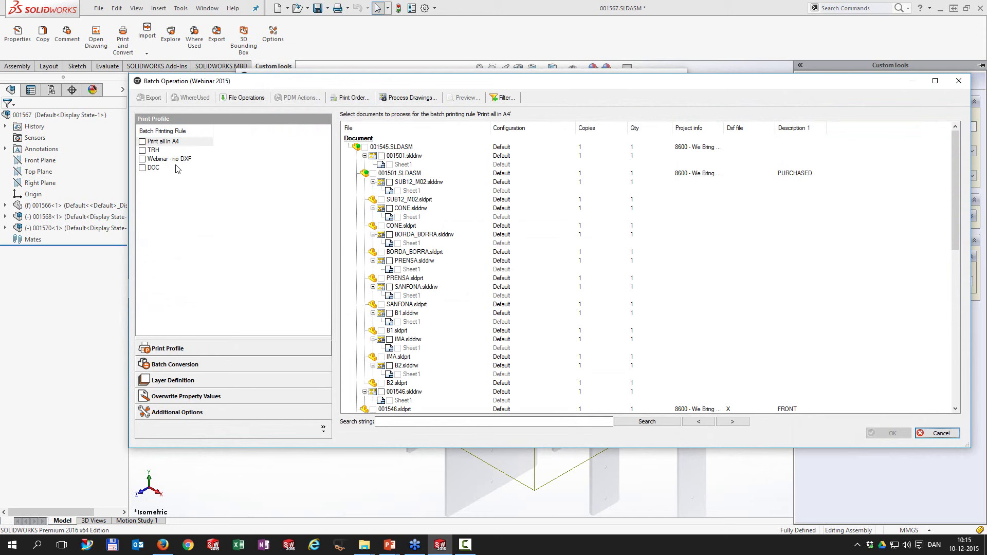
Step: Apply the TRH rule to assembly 001545 and clear the checks on every listed document
left_click(145, 150)
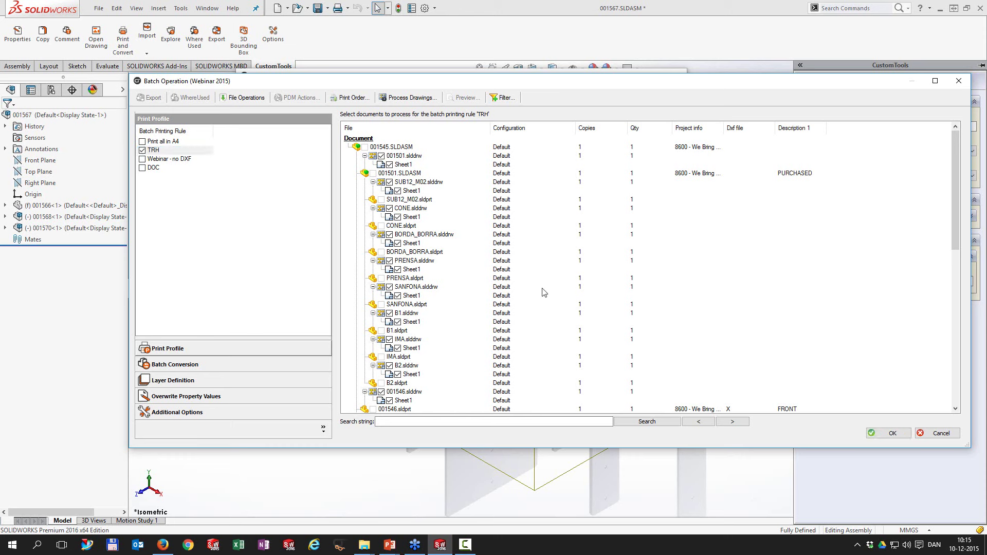
left_click_drag(955, 184, 958, 277)
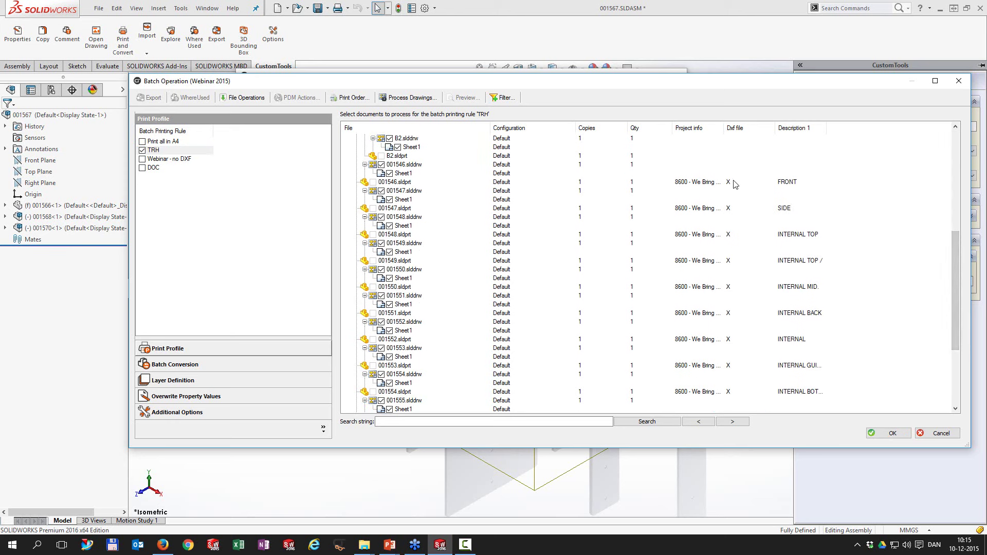
right_click(394, 208)
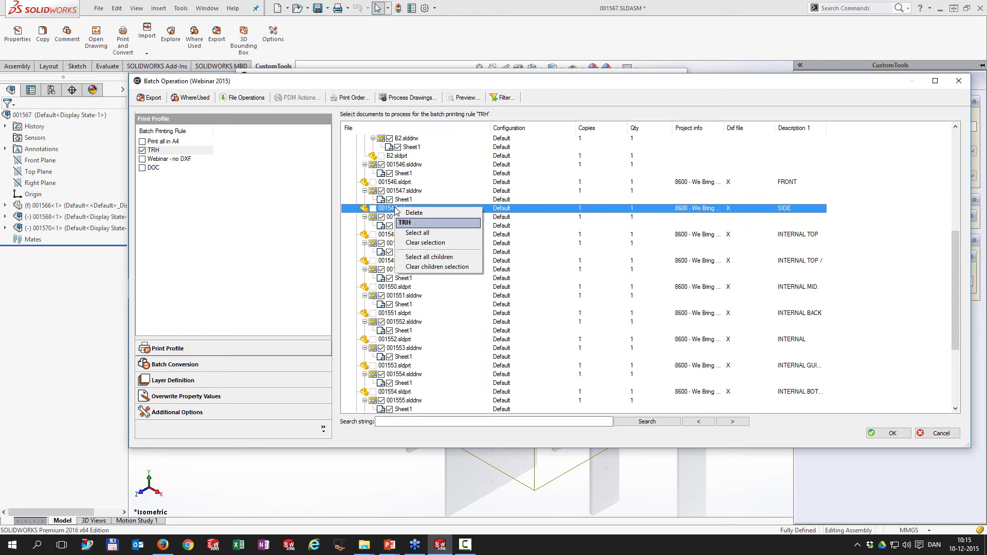
left_click(417, 243)
left_click(419, 245)
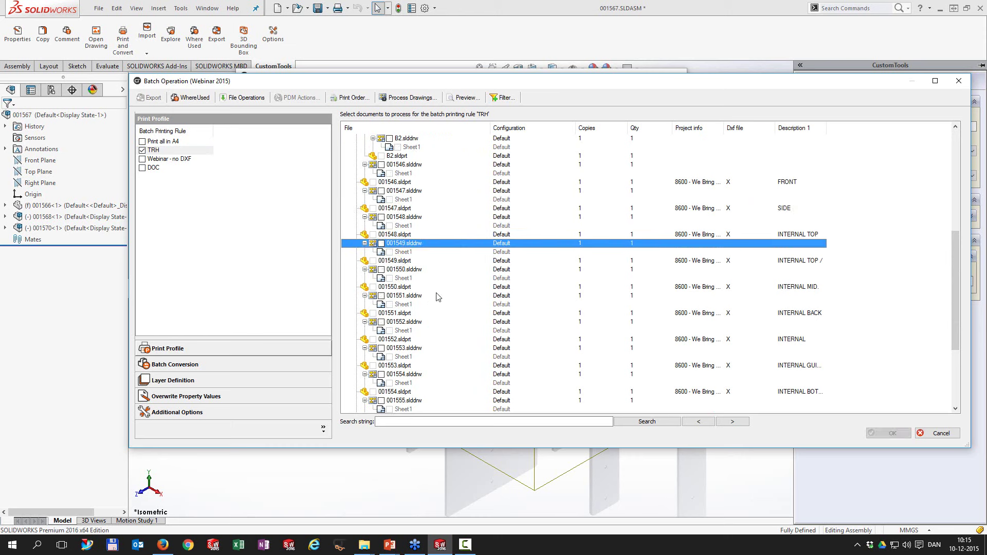
left_click(504, 98)
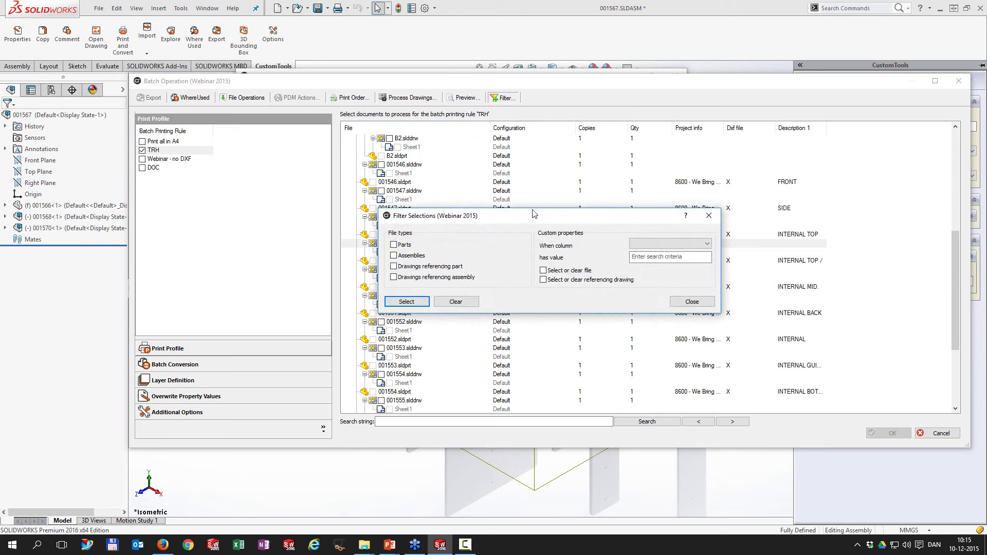
Step: Filter on Dxf file value X, include referencing drawings, and select the matching documents
left_click_drag(534, 216, 532, 200)
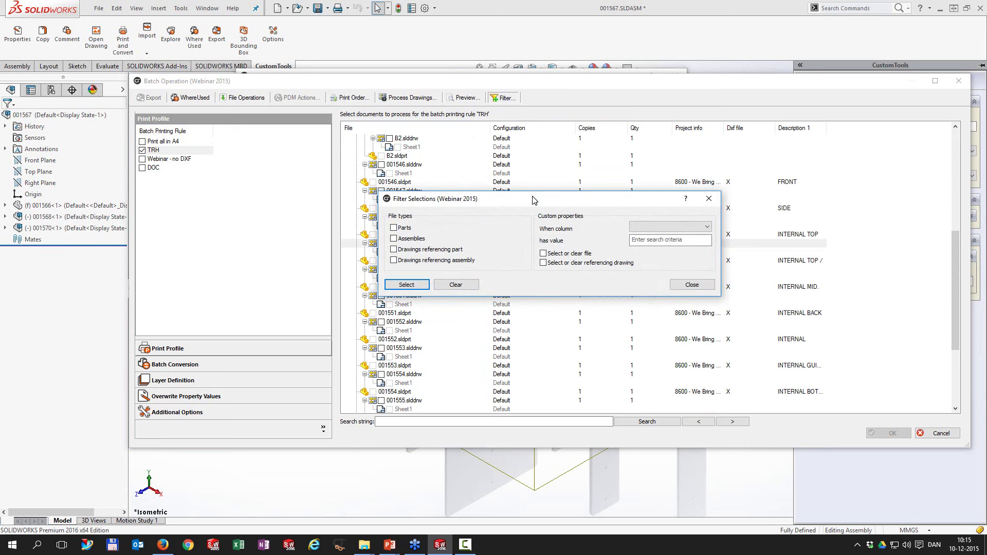
left_click(647, 229)
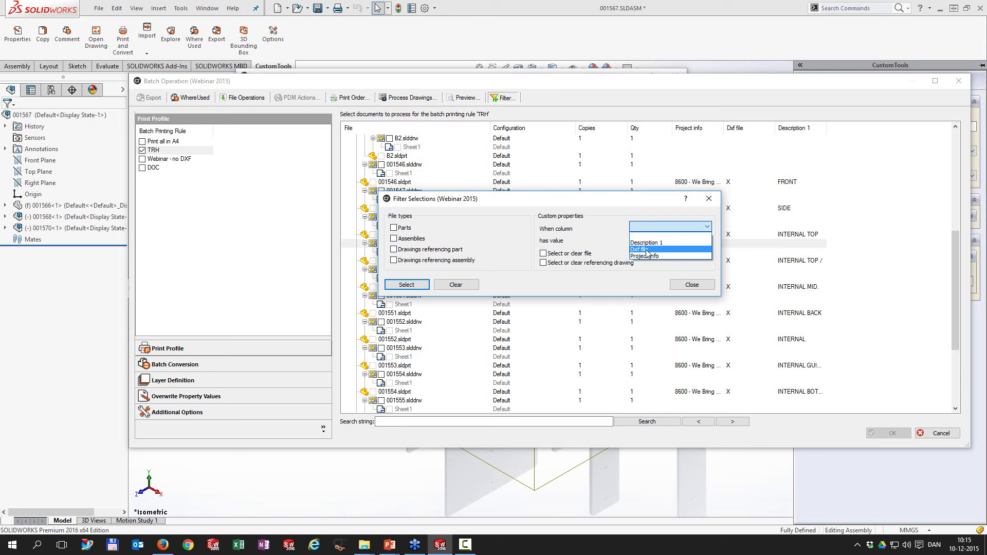
left_click(646, 250)
left_click(654, 241)
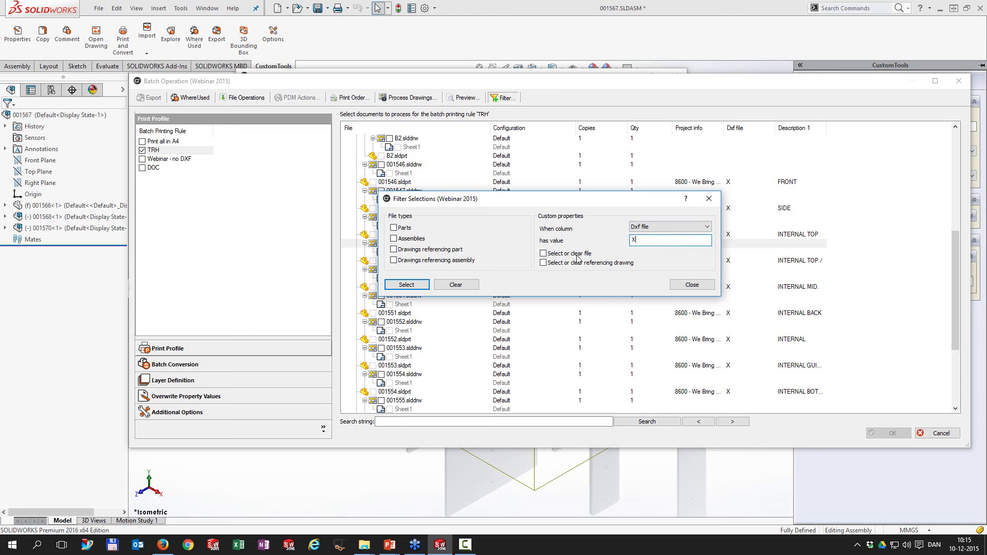
left_click_drag(559, 200, 541, 247)
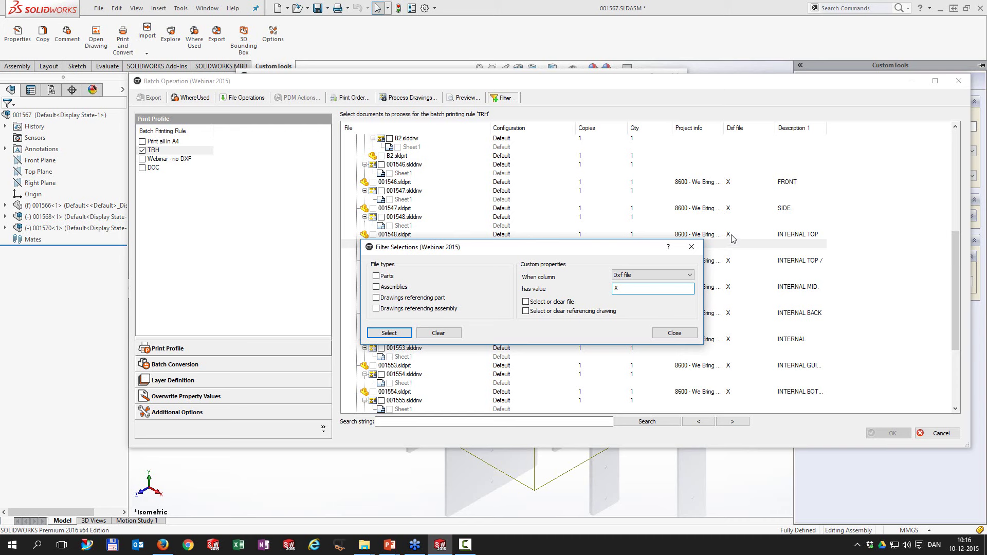
left_click_drag(605, 249, 647, 251)
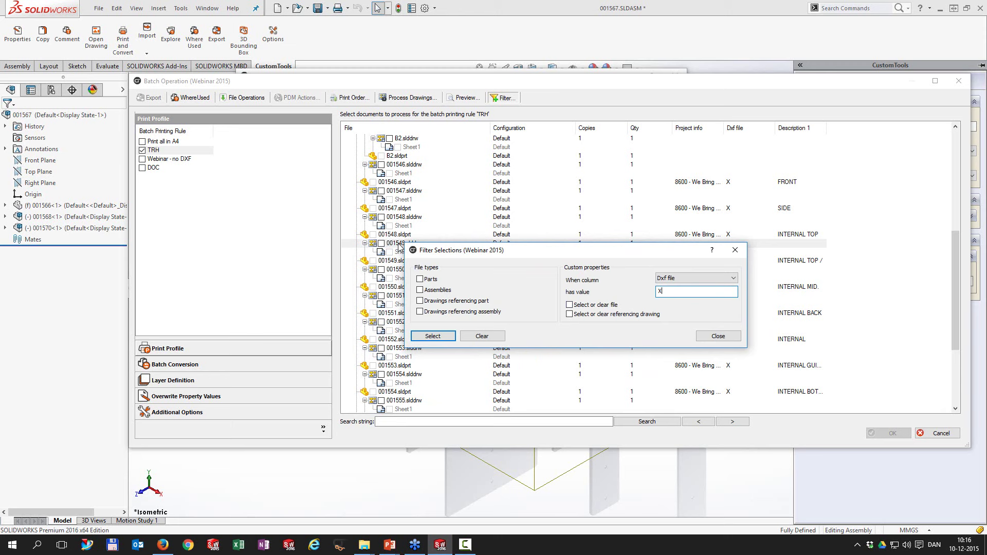
left_click(571, 315)
left_click(445, 341)
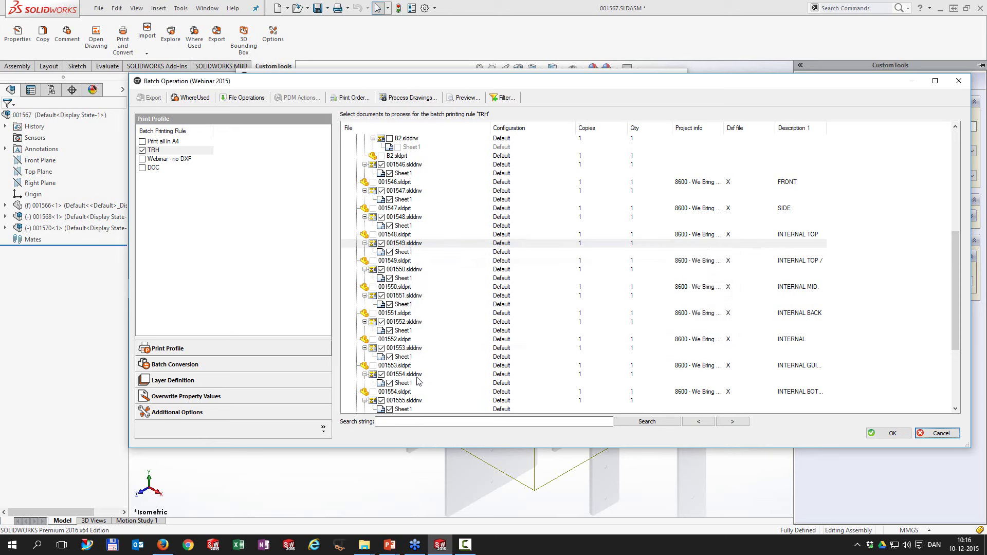
Step: Clear all document checks, then filter to check every drawing that references parts
right_click(461, 269)
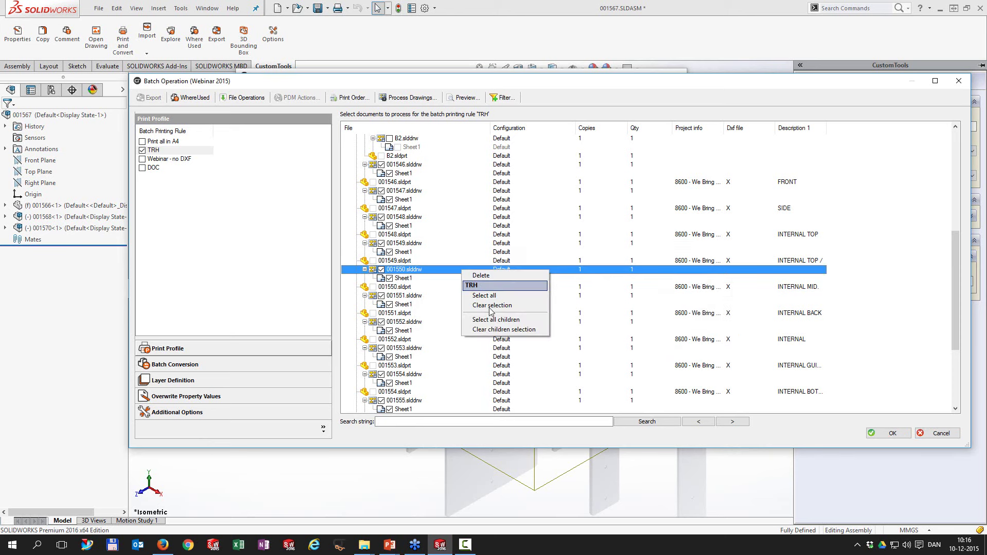
left_click(491, 305)
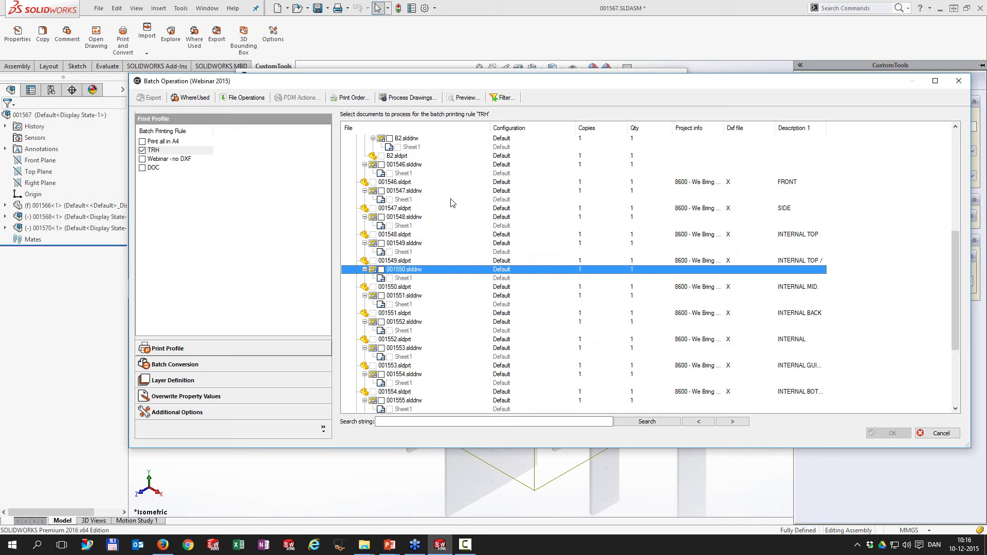
left_click(501, 99)
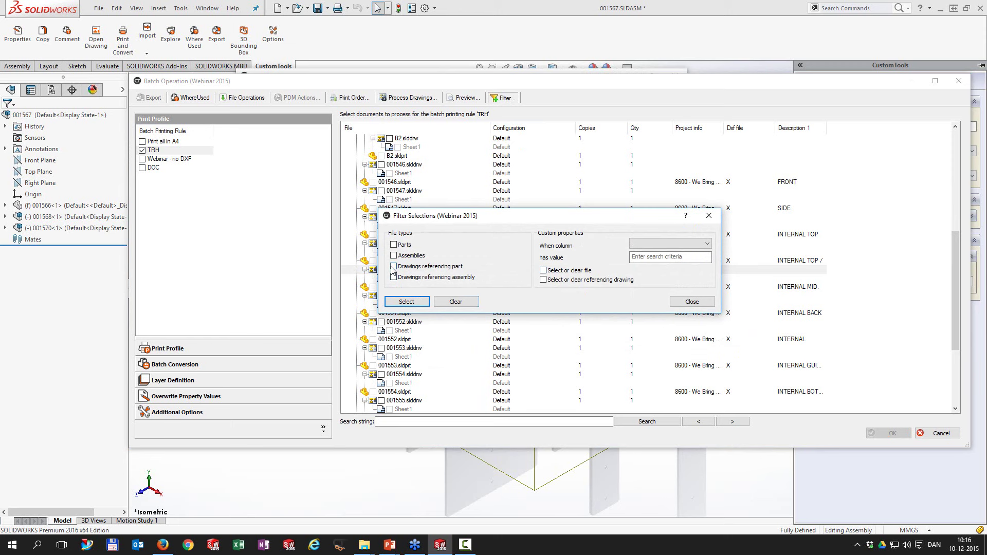
left_click(394, 267)
left_click(415, 302)
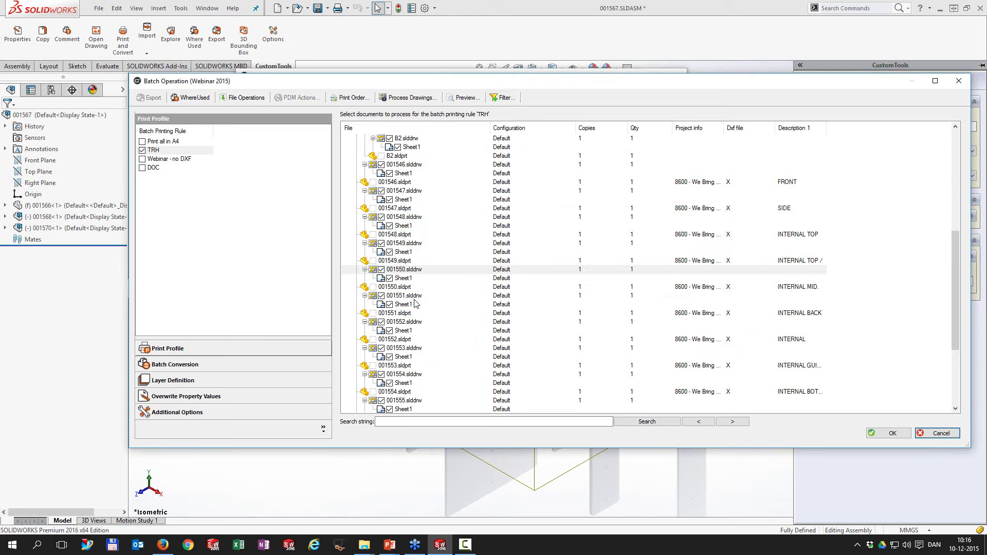
Step: Uncheck the documents related to part 001549 and reapply the filter selection
right_click(427, 261)
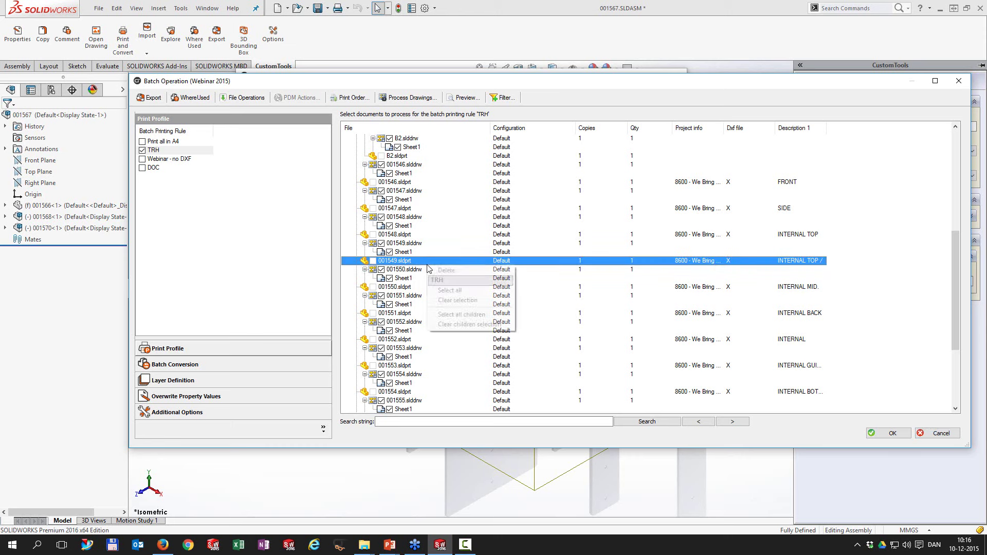
left_click(446, 305)
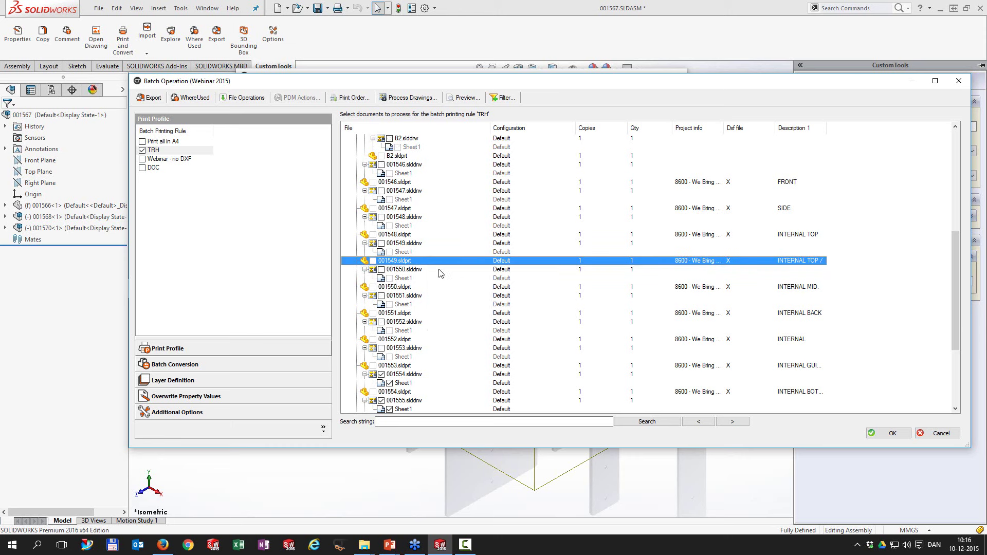
left_click(501, 97)
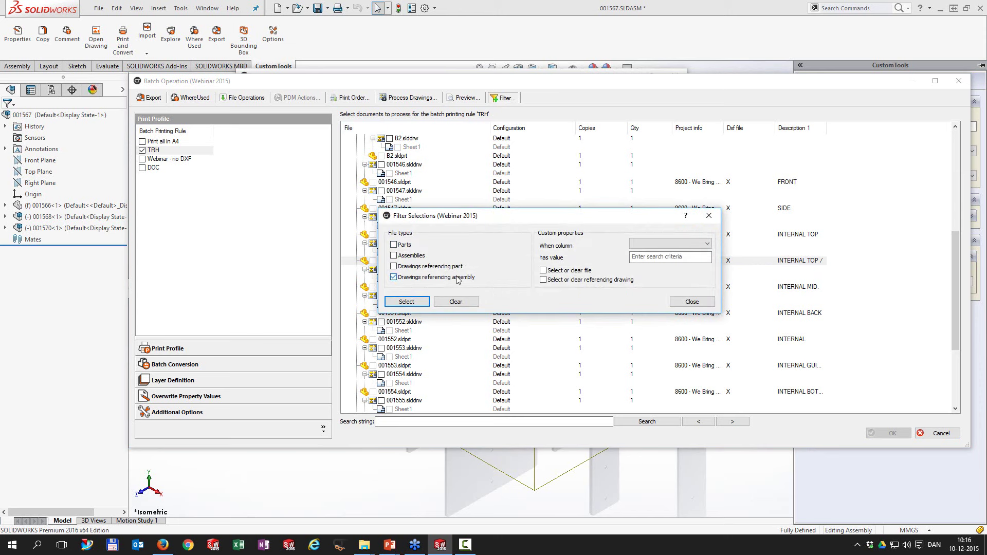
left_click(419, 302)
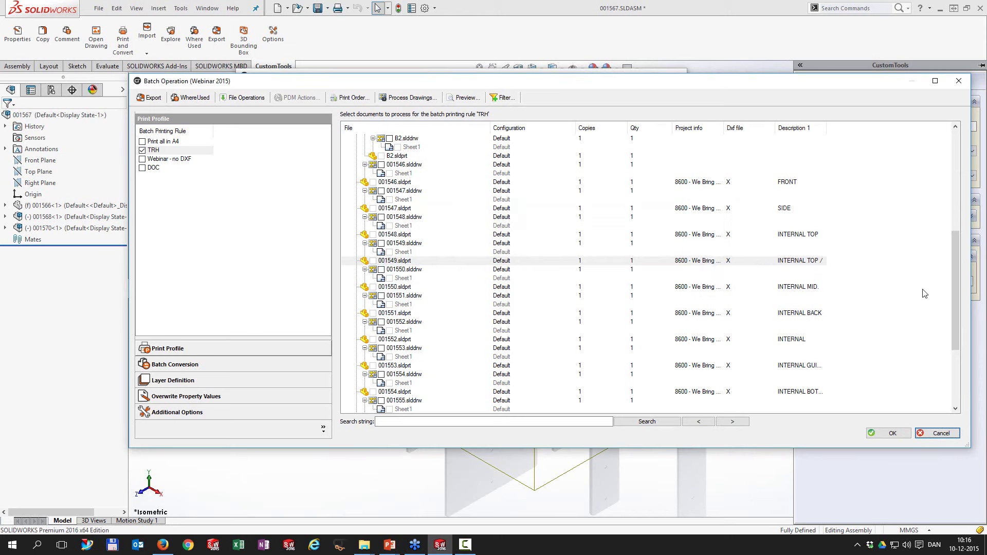
Step: Toggle the TRH printing rule off and back on in the Batch Printing Rule list
left_click_drag(957, 279, 956, 159)
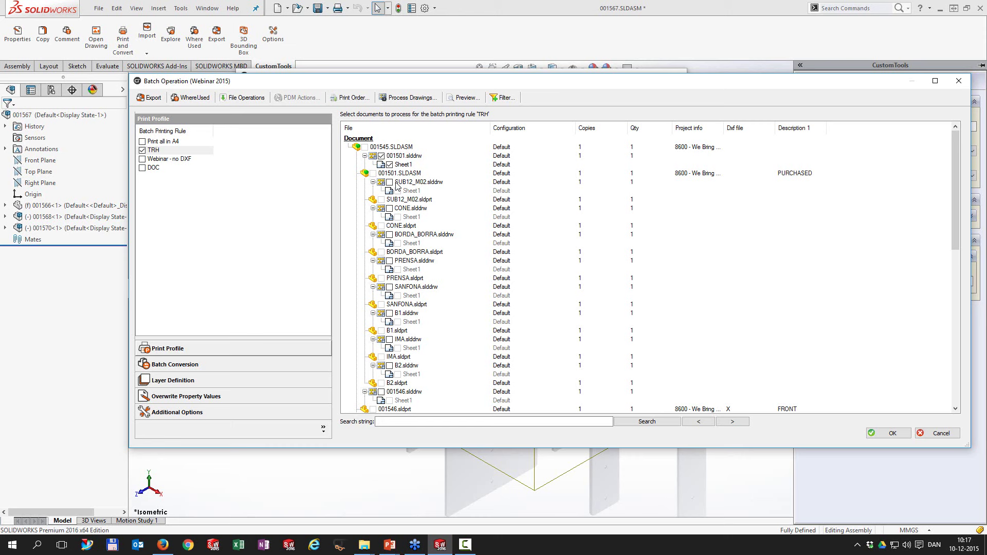
left_click(151, 152)
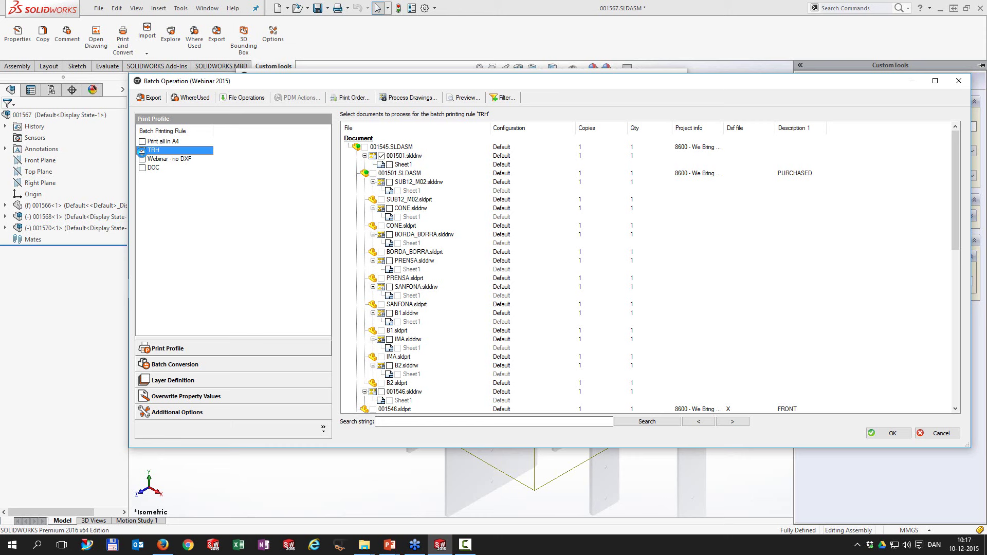
left_click(142, 151)
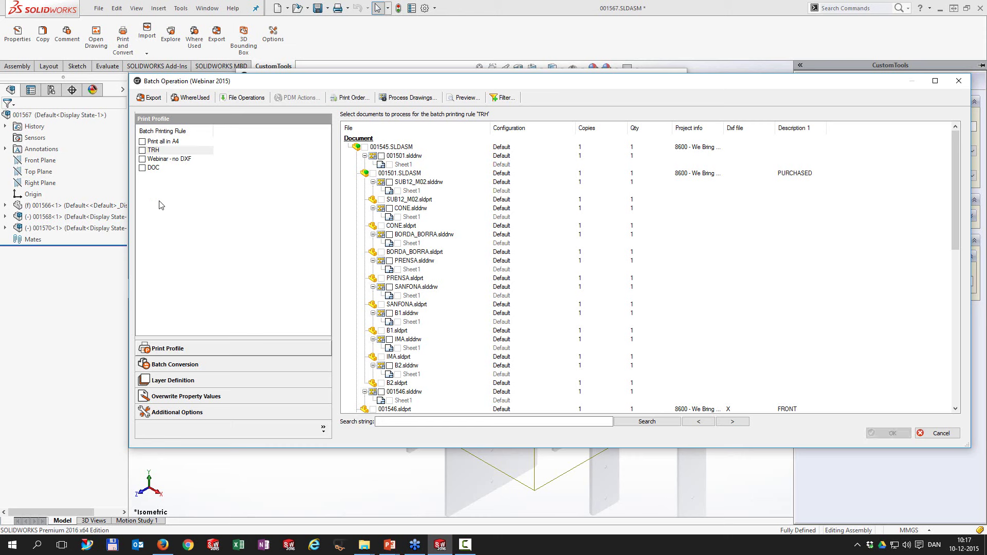
left_click(146, 150)
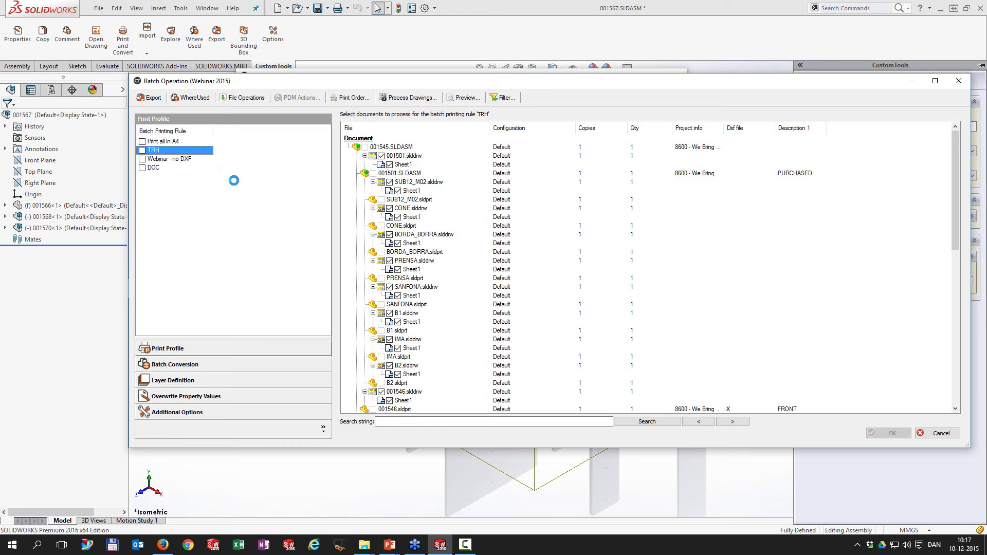
left_click(353, 100)
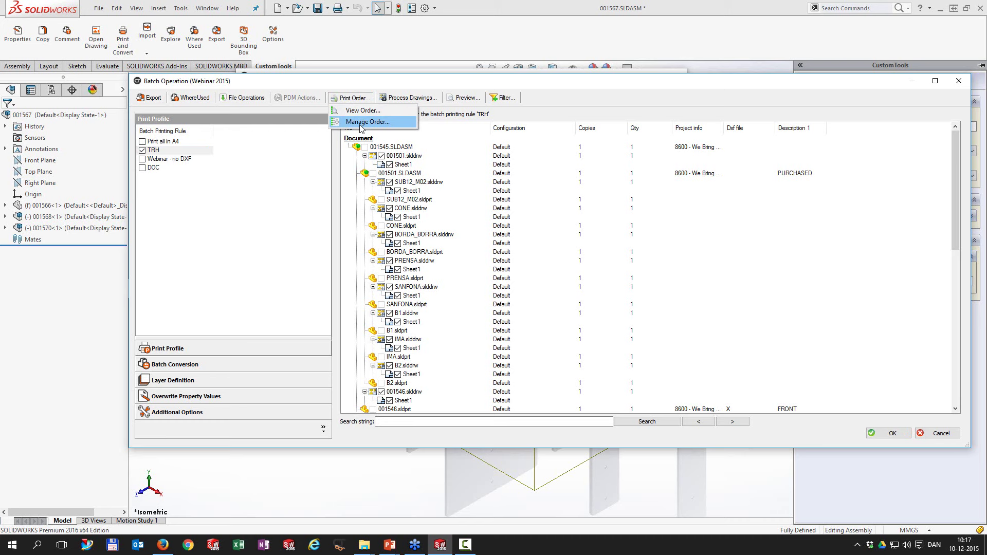
left_click(361, 123)
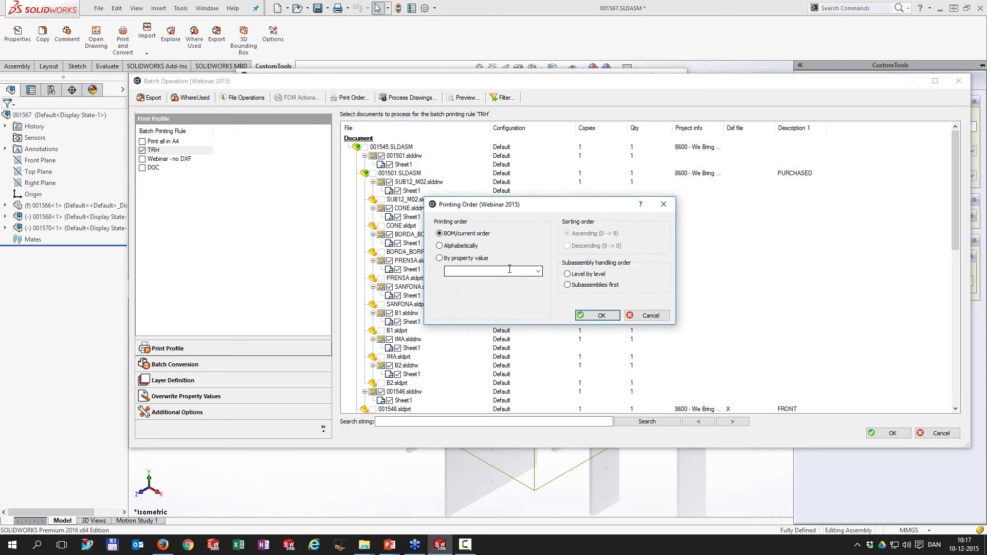
left_click_drag(517, 211, 518, 197)
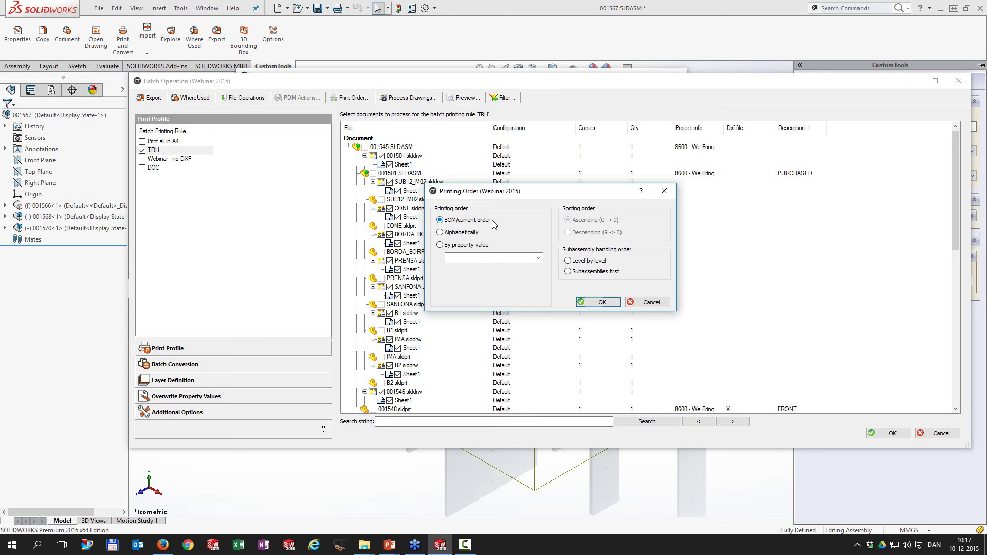
left_click(456, 234)
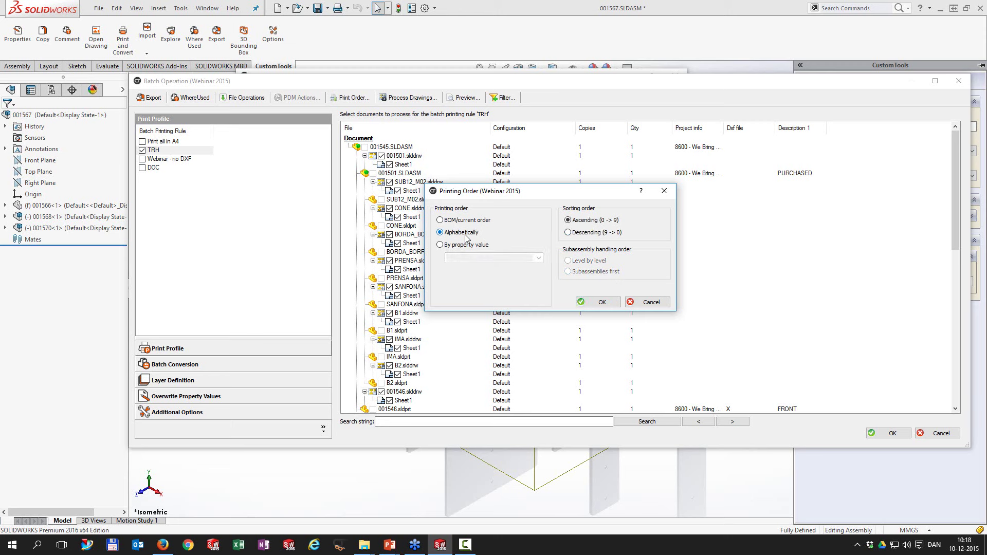
left_click(470, 247)
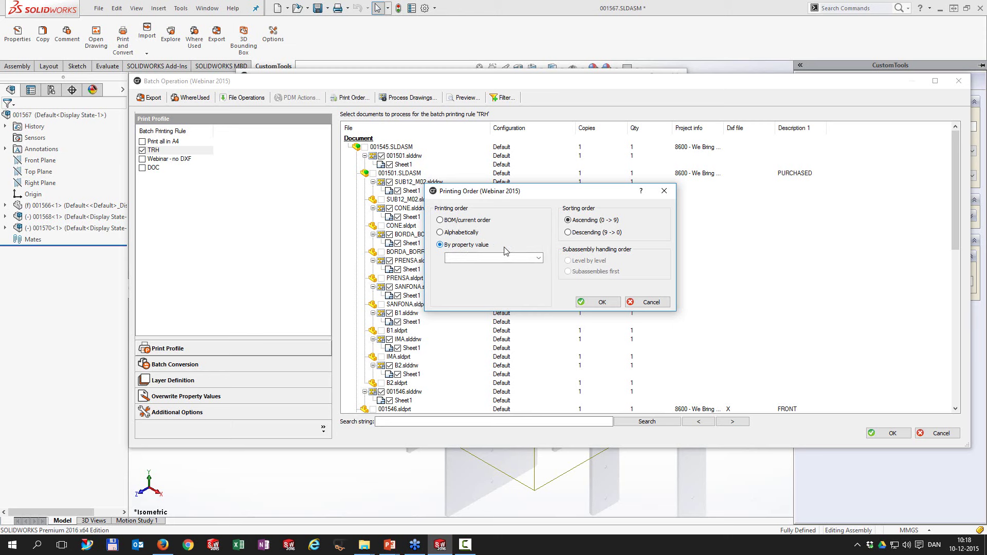
left_click(538, 258)
left_click(516, 266)
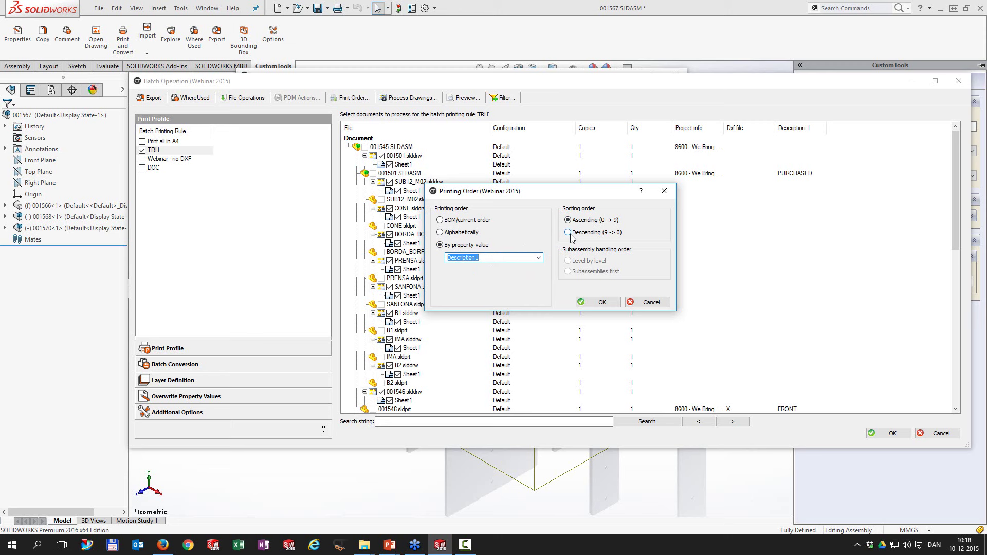
Step: View the 23-file print order, copy all its rows, and start a blank Notepad
left_click(650, 303)
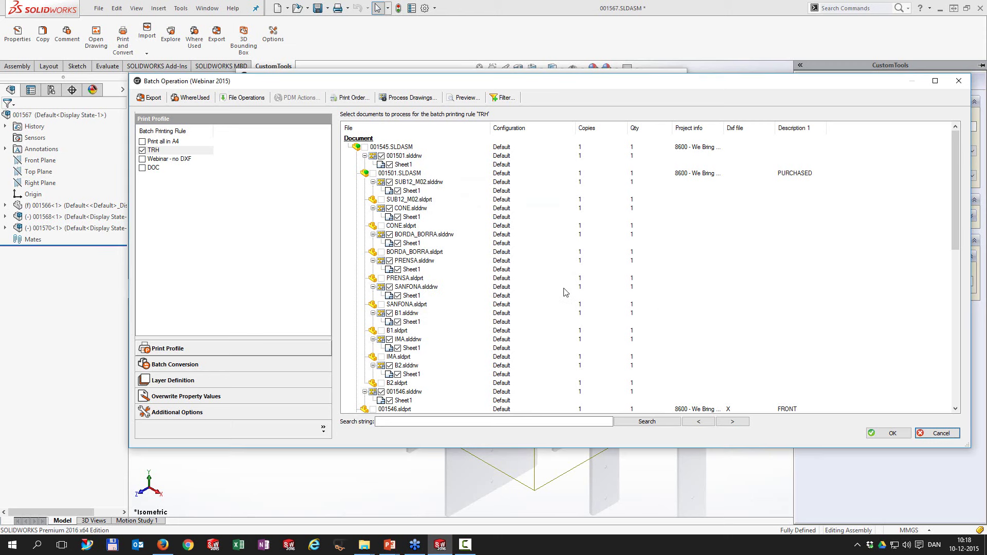
left_click(362, 99)
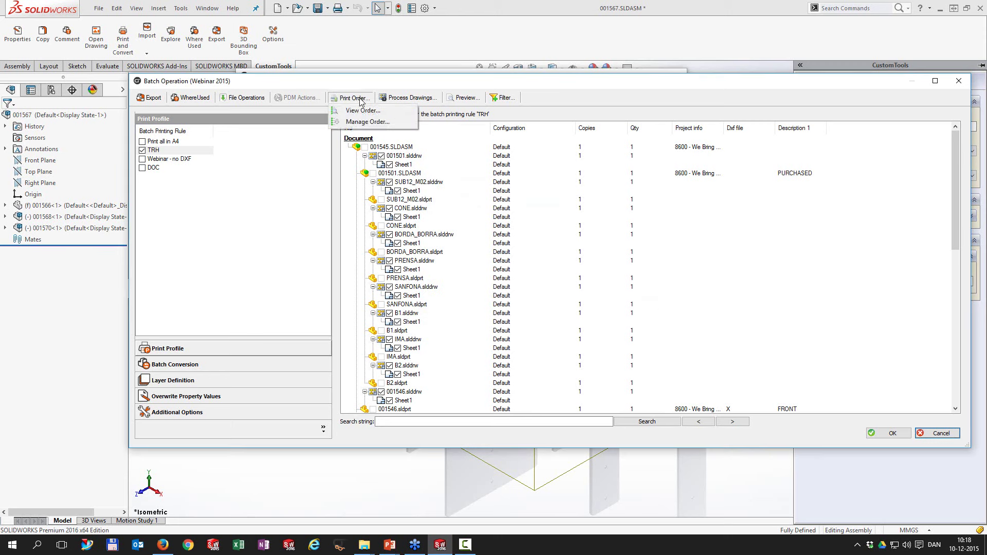
left_click(368, 112)
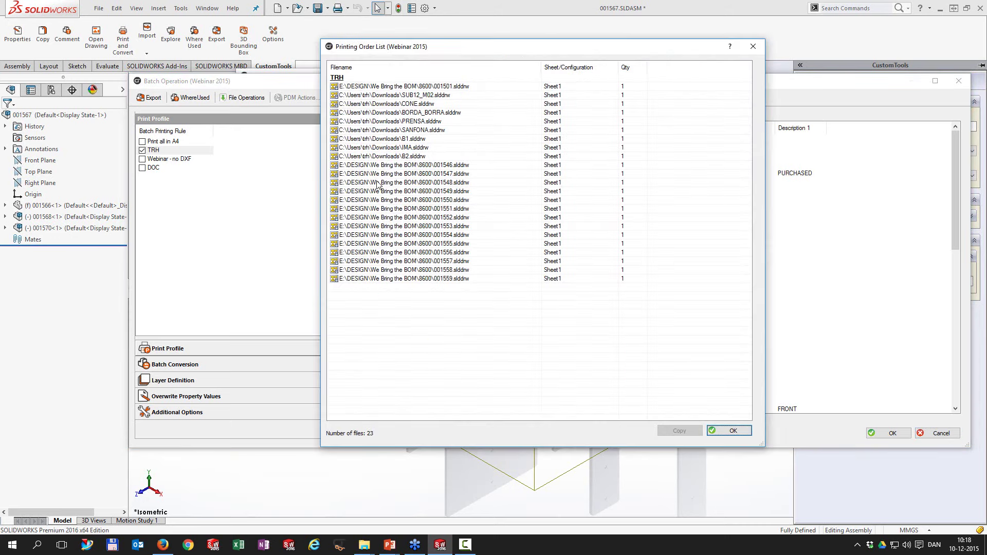
left_click(373, 87)
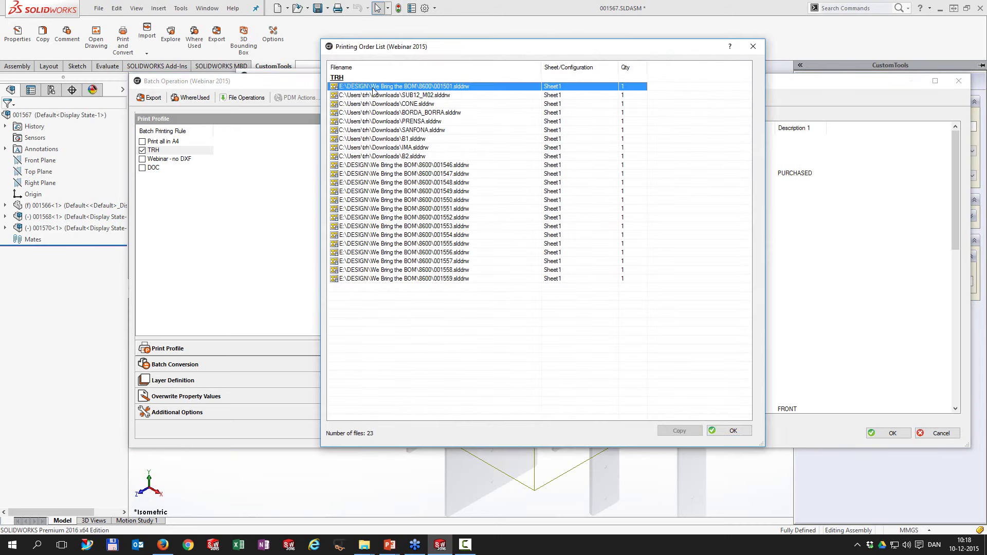
left_click(381, 281, "shift")
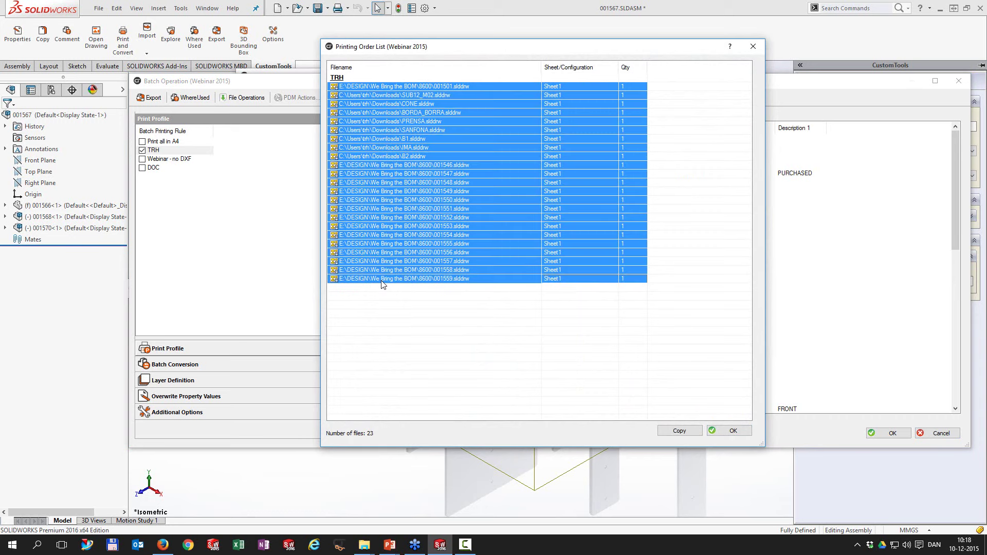
left_click(685, 431)
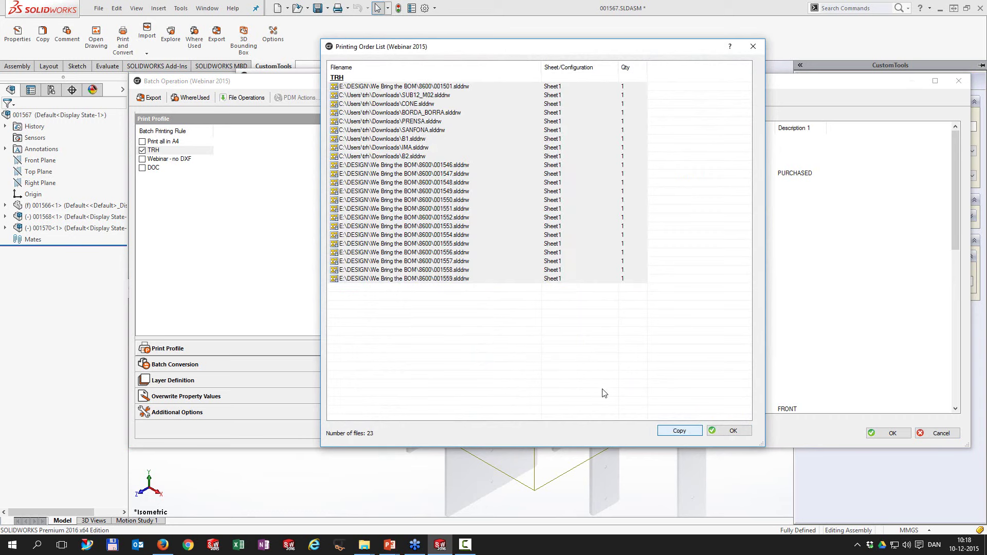
left_click(11, 544)
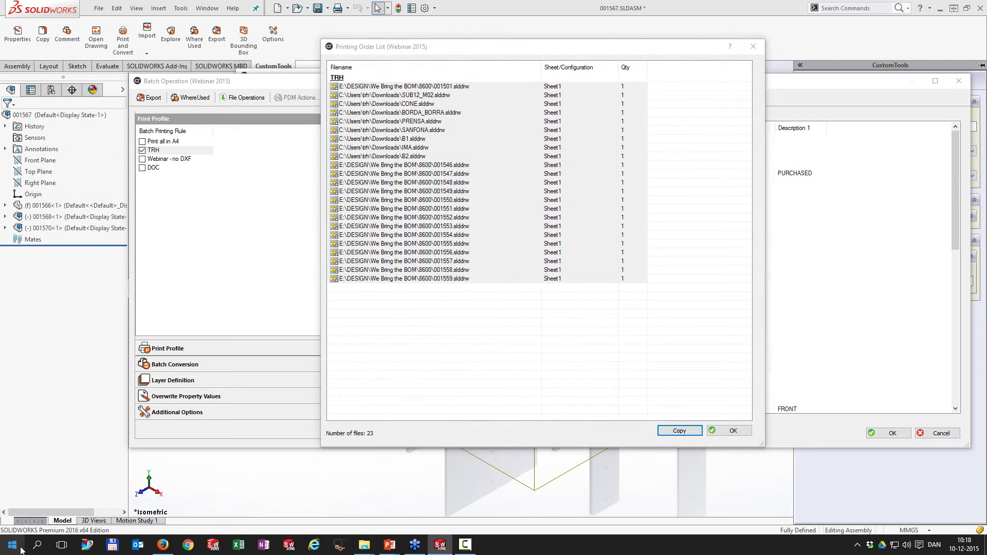
left_click(41, 308)
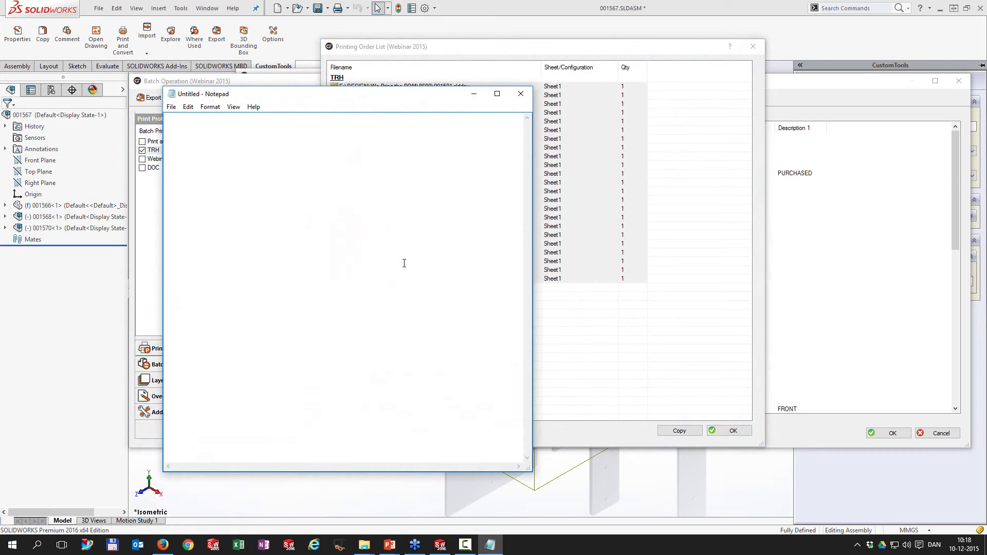
Step: Paste the 23-line print order list into Notepad, then close it without saving
key("ctrl+v")
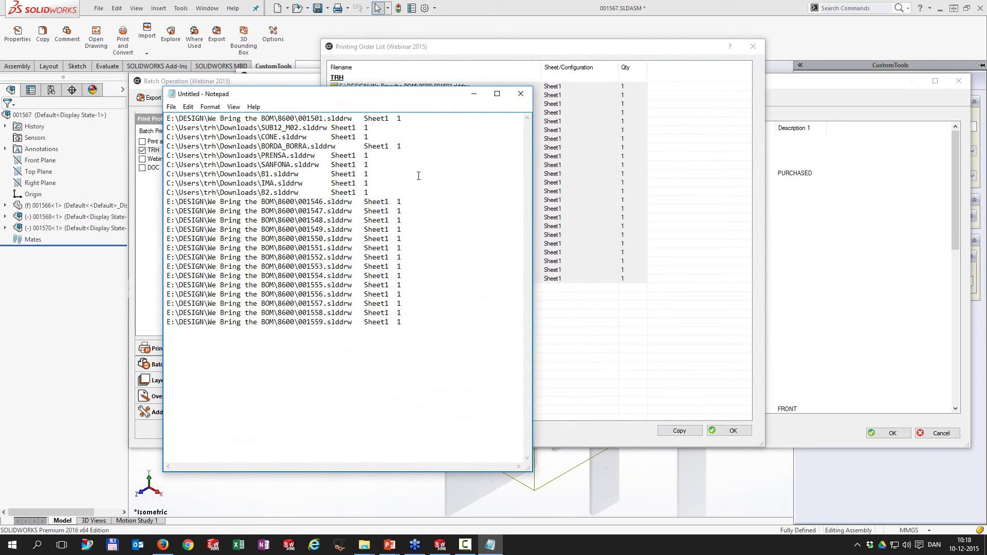
left_click(520, 94)
left_click(502, 271)
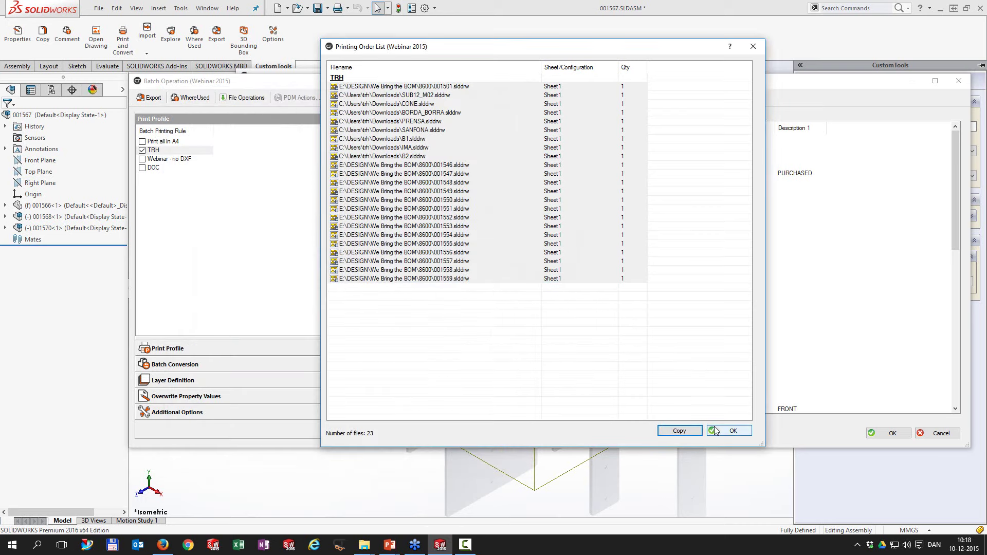
Step: Close the print order list and enable Translate to Danish under Layer Definition
left_click(716, 430)
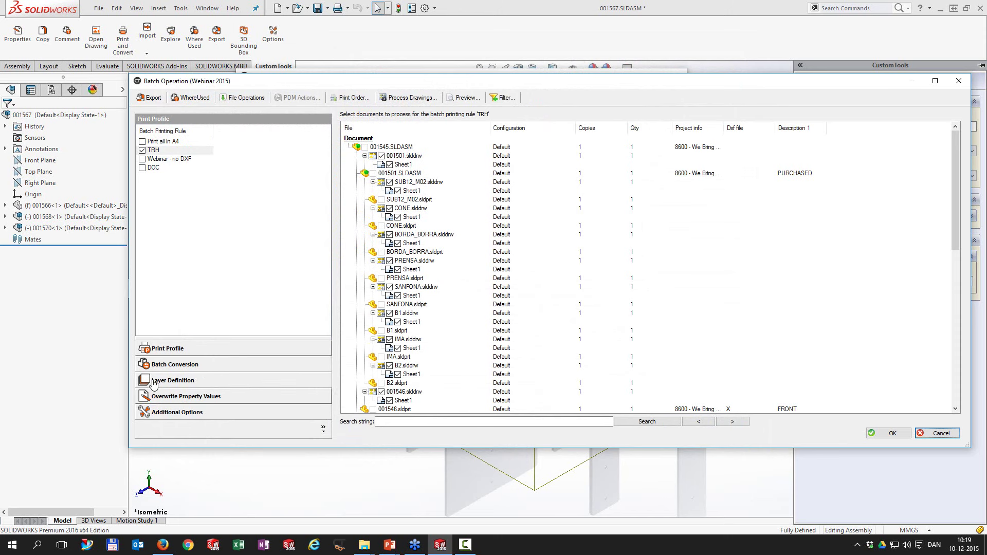
left_click(186, 381)
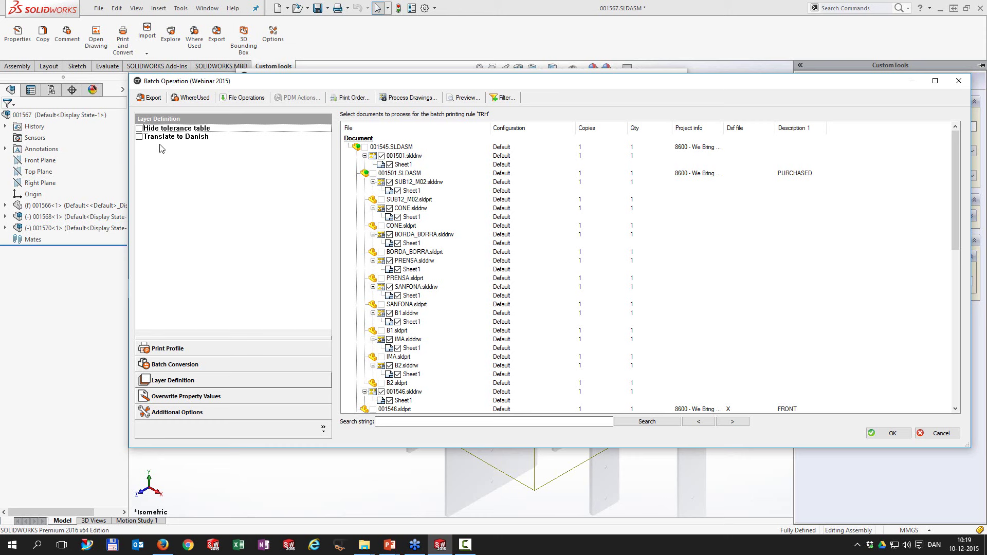
left_click(139, 136)
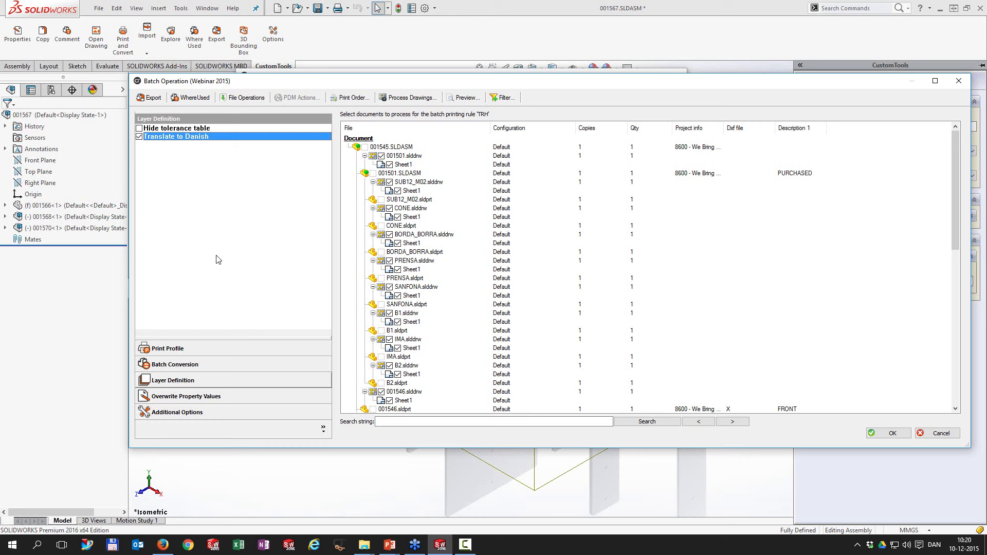
Step: Show Overwrite Property Values and step through the customer address, website and reference mail fields
left_click(193, 397)
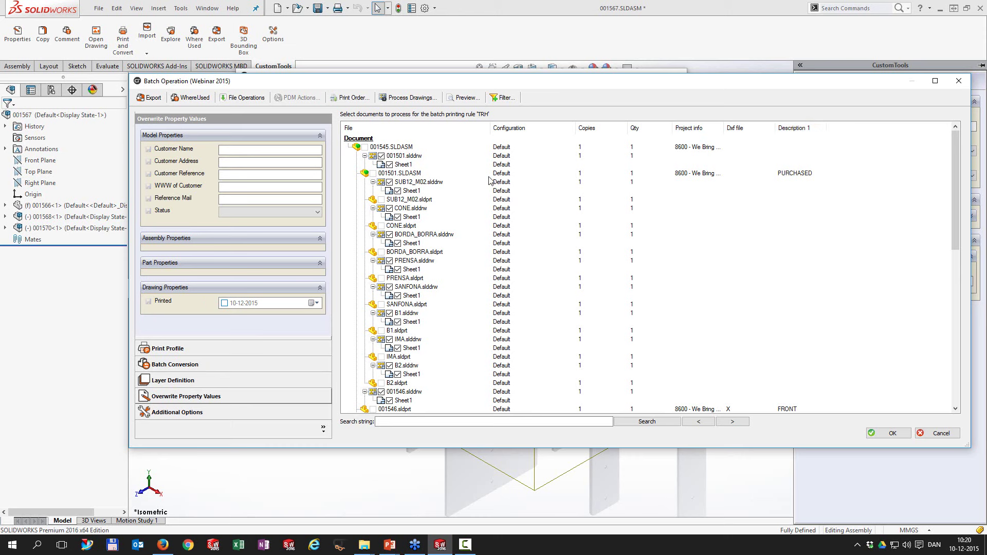
left_click(238, 165)
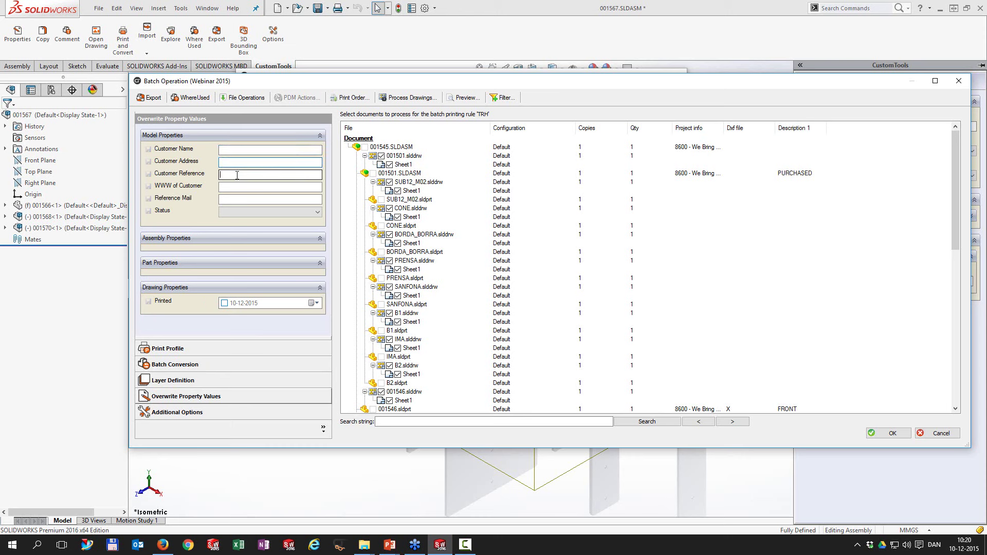
left_click(238, 186)
left_click(237, 199)
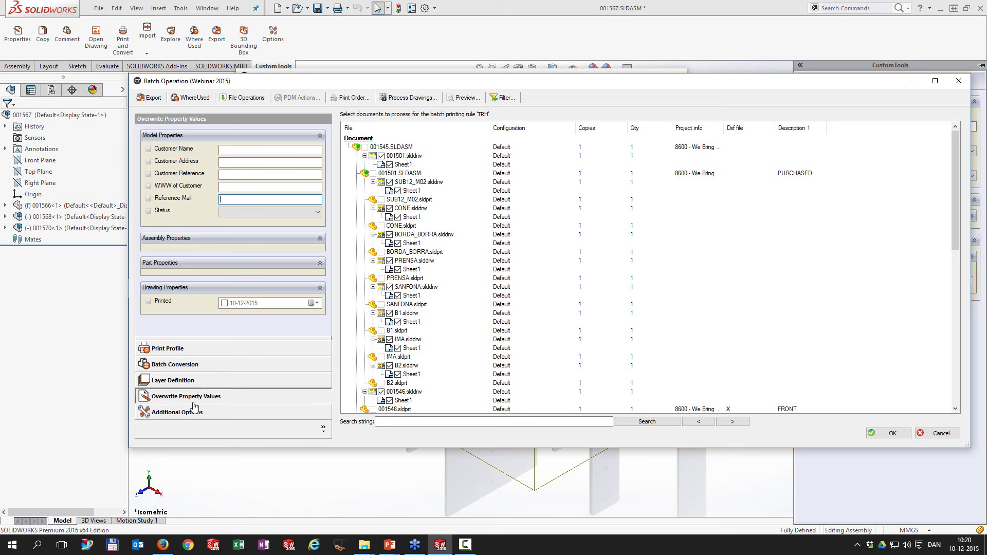
Step: Keep <No translation language> in Additional Options and bring up the Sheet Format action choices
left_click(181, 413)
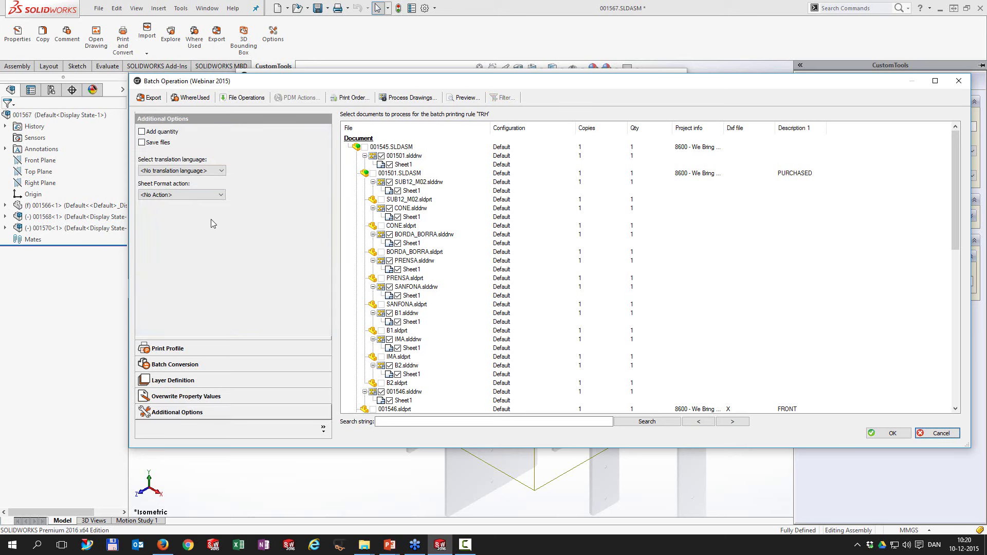
left_click(206, 171)
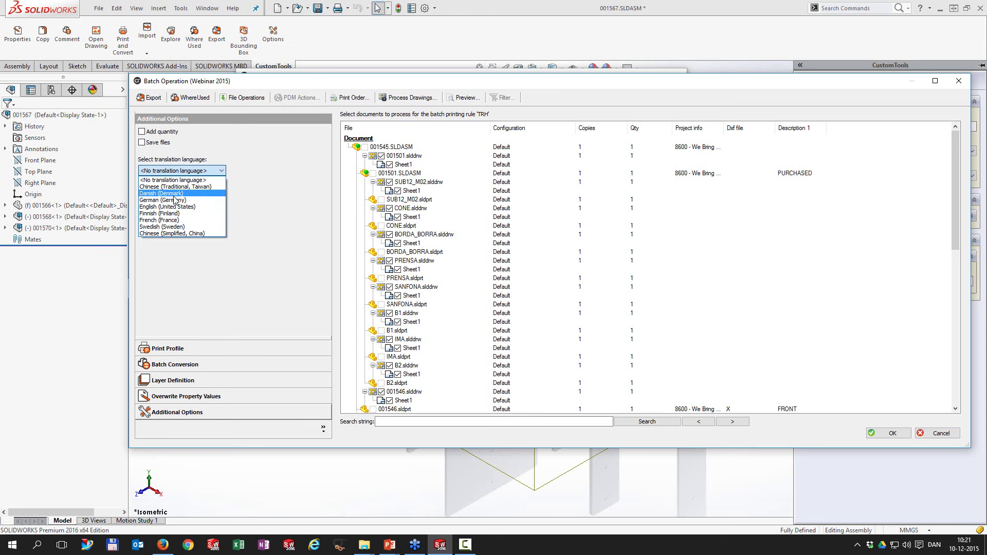
left_click(201, 268)
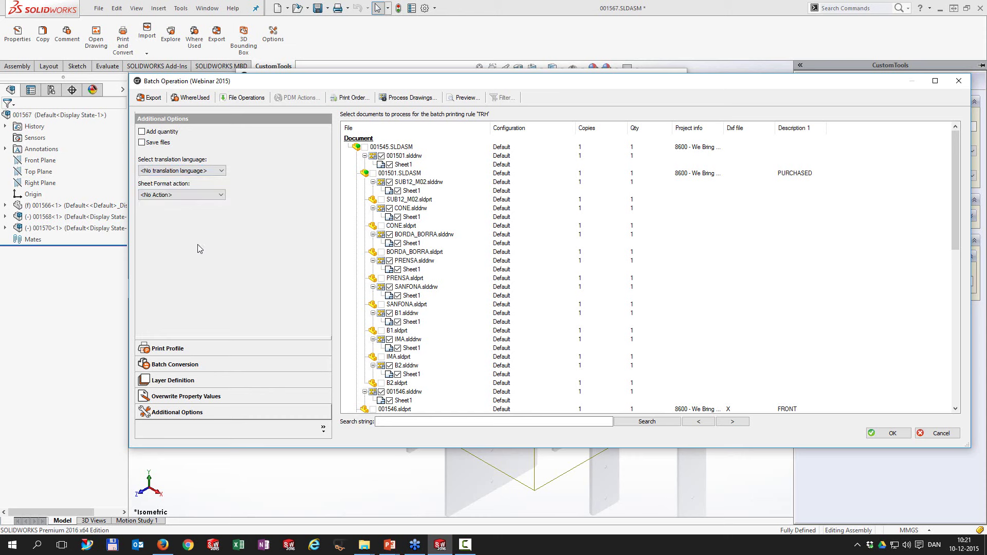
left_click(175, 193)
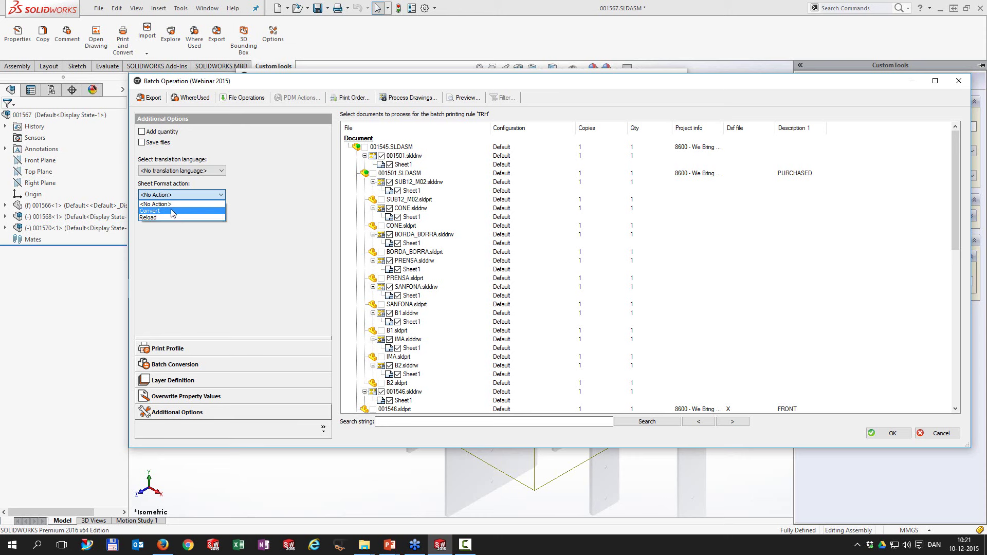
Step: Set the Sheet Format action to Convert and bring up the CustomTools website in Internet Explorer
left_click(173, 211)
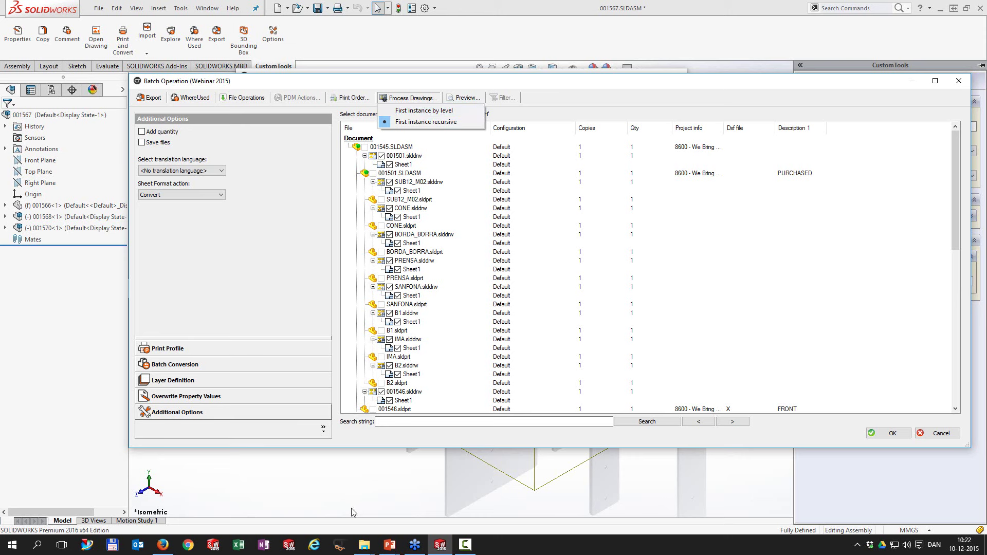
left_click(314, 550)
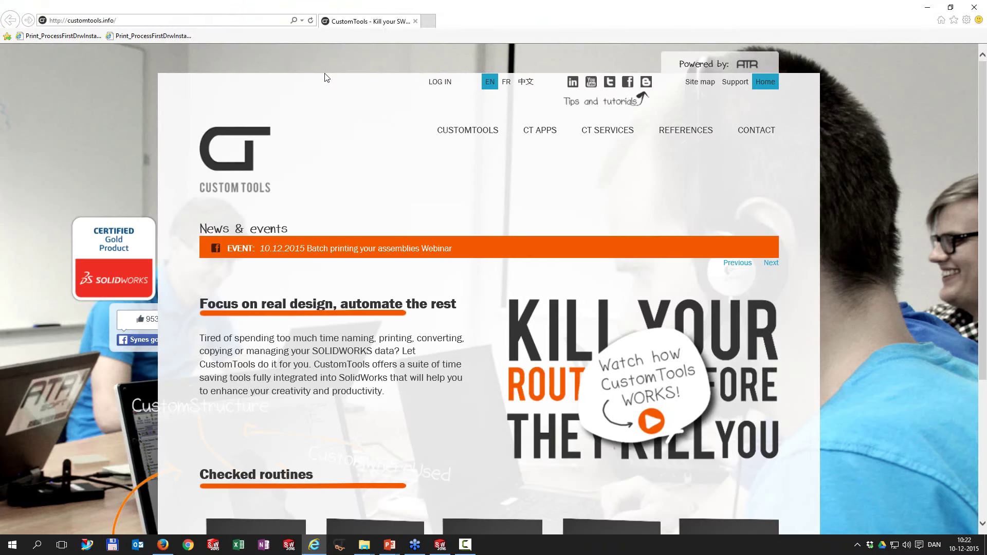
Step: View the first-instance-by-level and first-instance-recursive help pages, then close Internet Explorer
left_click(72, 37)
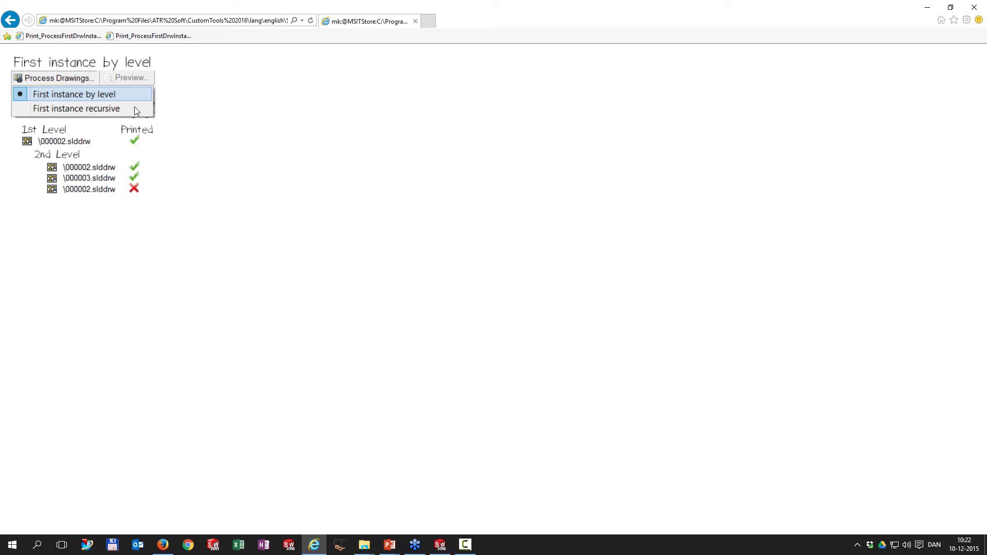
left_click(147, 36)
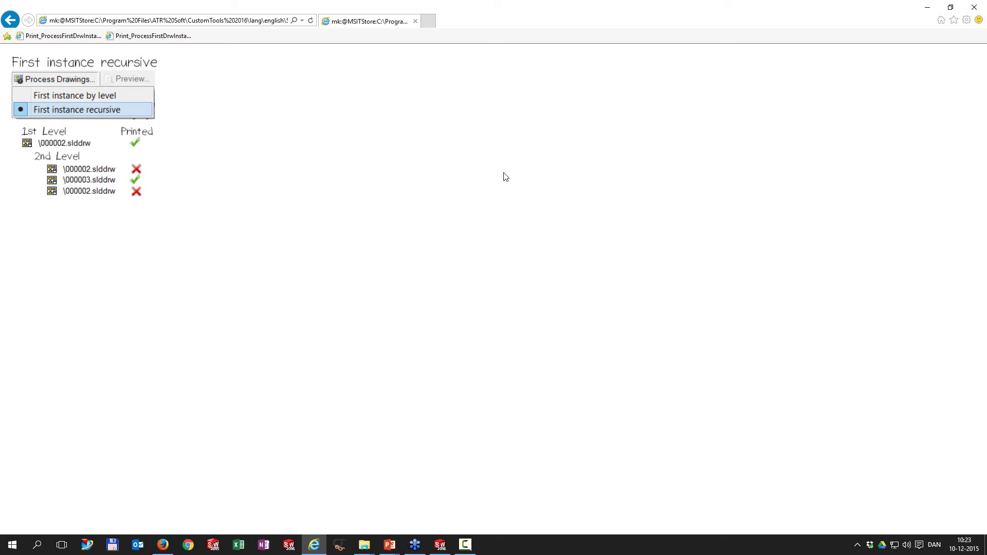
left_click(974, 7)
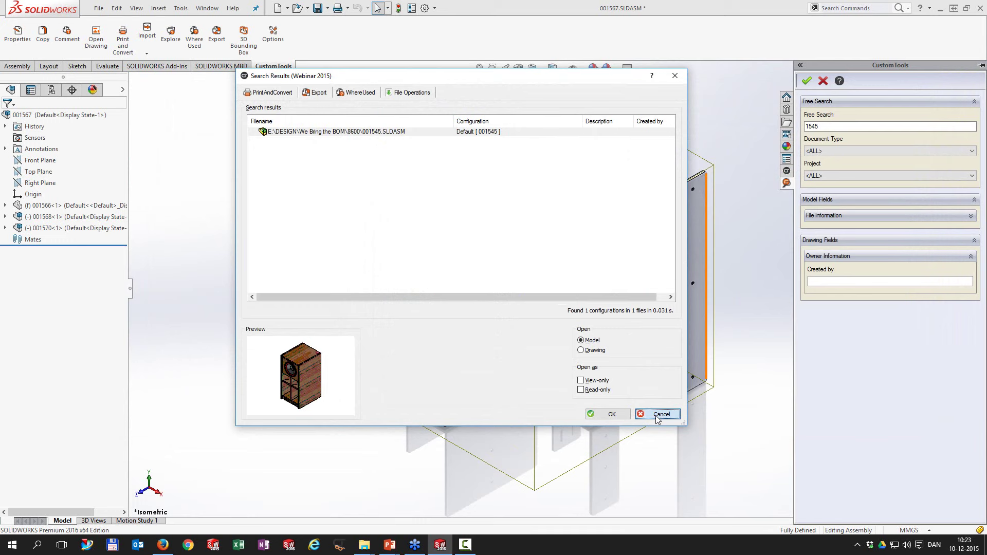
Step: Dismiss the 1545 search results and close all documents without saving
left_click(658, 414)
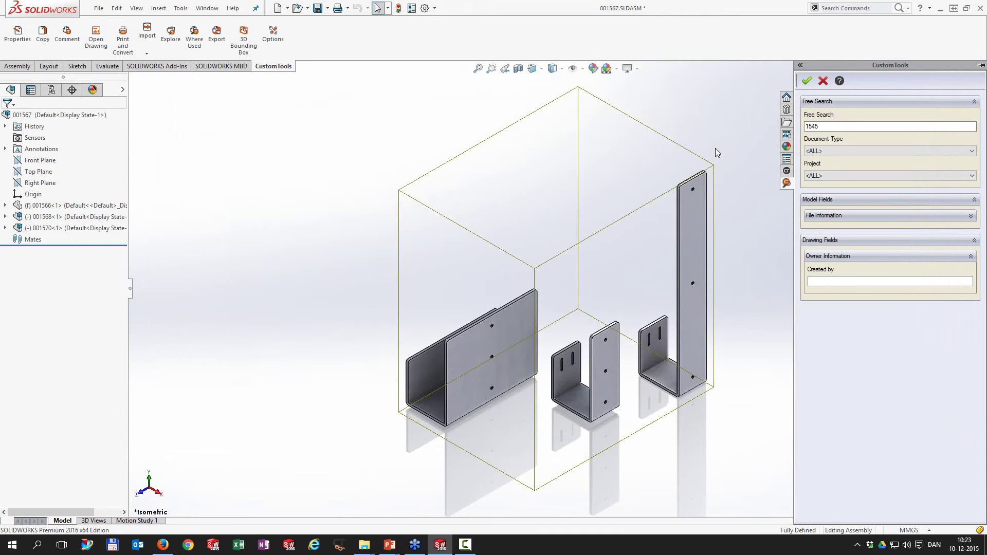
left_click(208, 9)
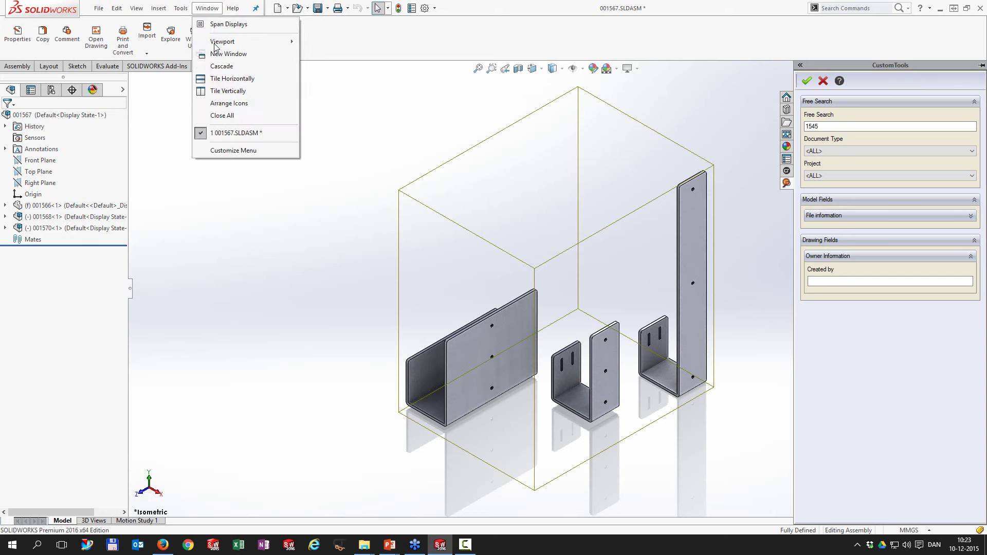
left_click(216, 113)
left_click(425, 304)
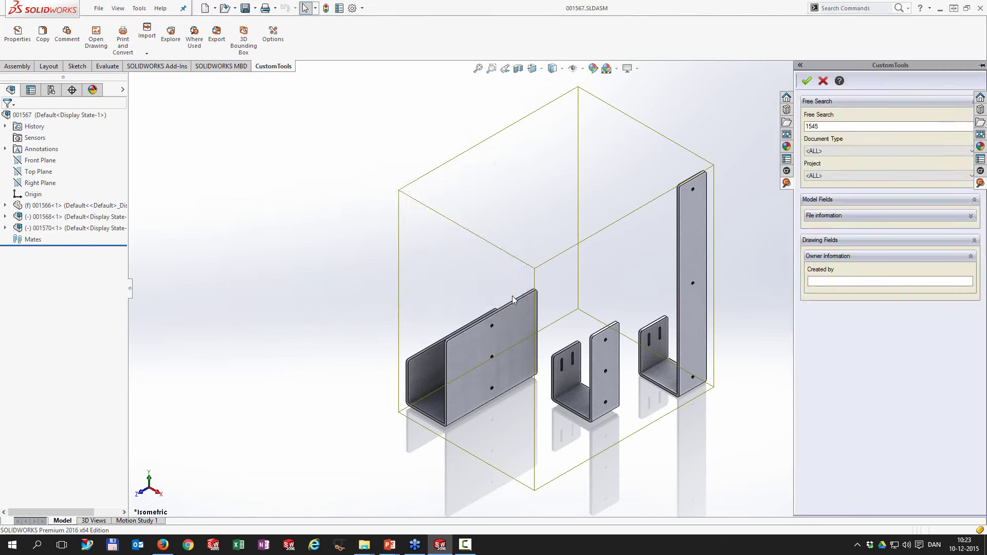
Step: Search CustomTools for 1576 instead of 1545 and open part 001576.SLDPRT
left_click(980, 155)
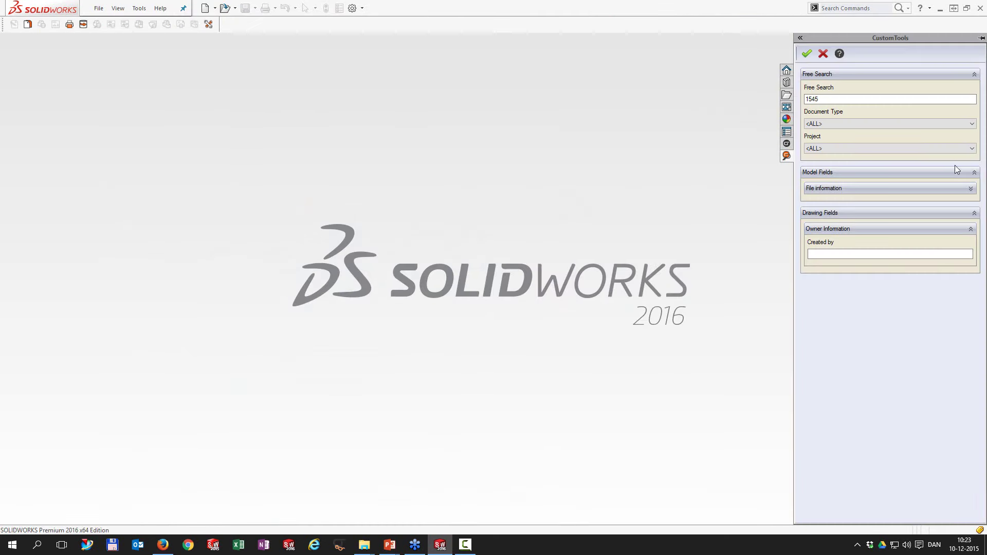
double_click(845, 99)
type("1576")
key("Return")
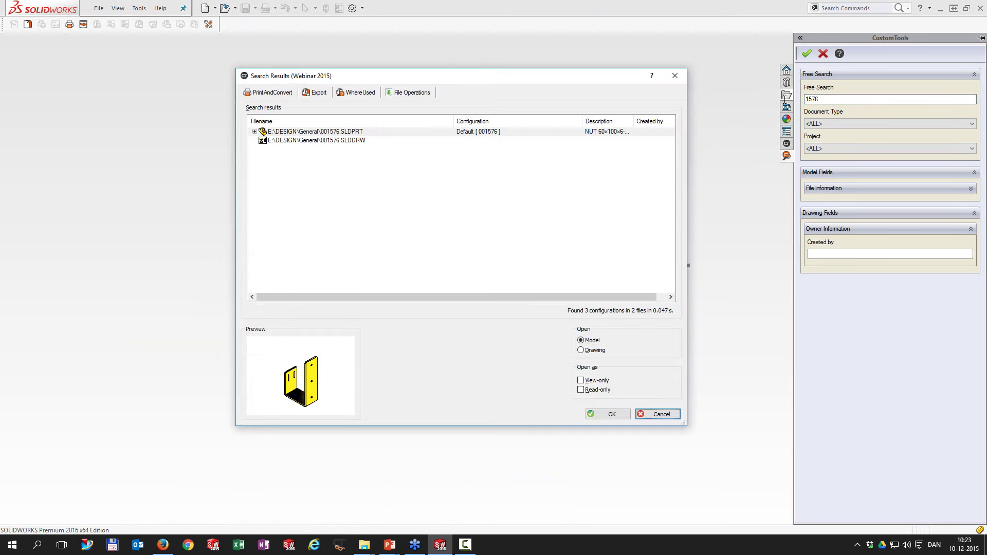
left_click(615, 417)
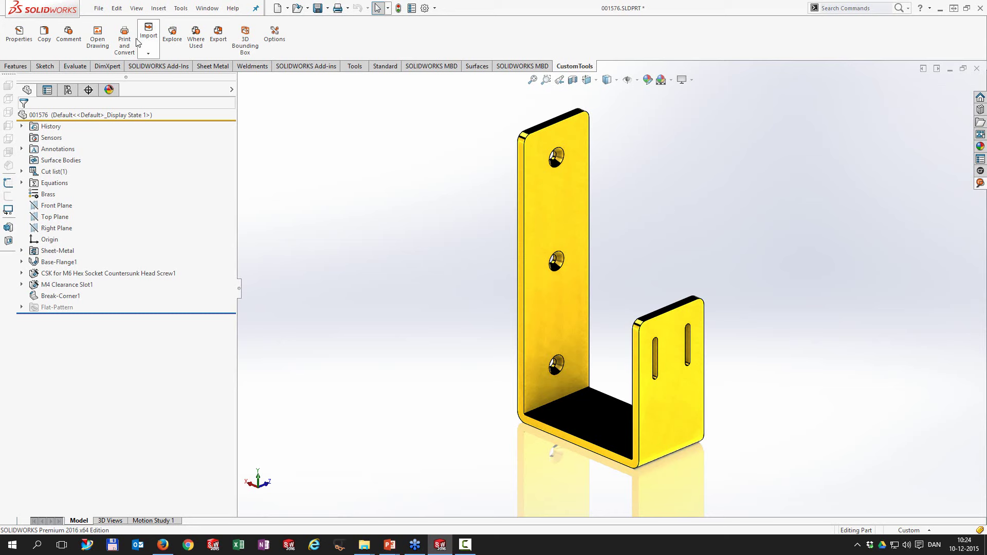
Step: Open the 001576 drawing with Open Drawing on the CustomTools tab
left_click(107, 35)
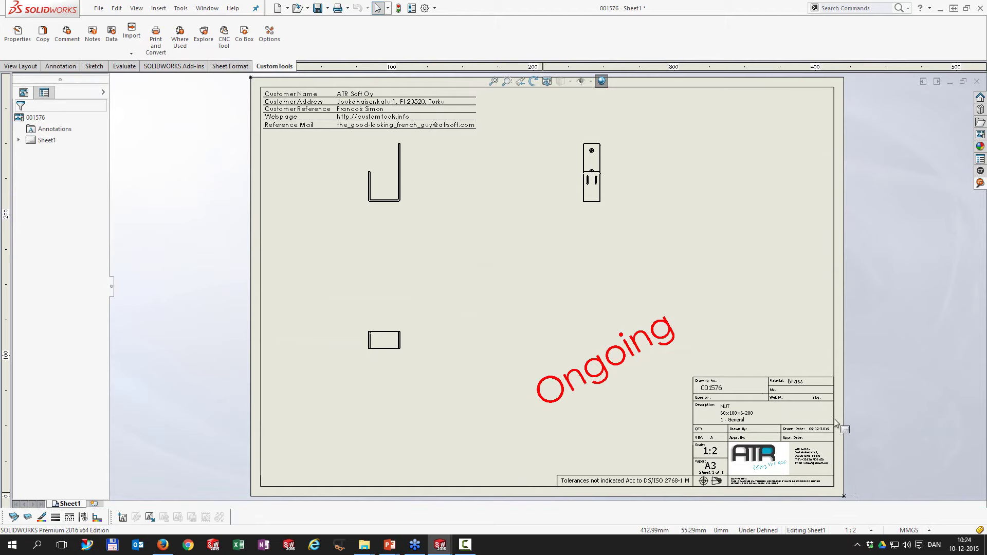
scroll(835, 423, "down", 4)
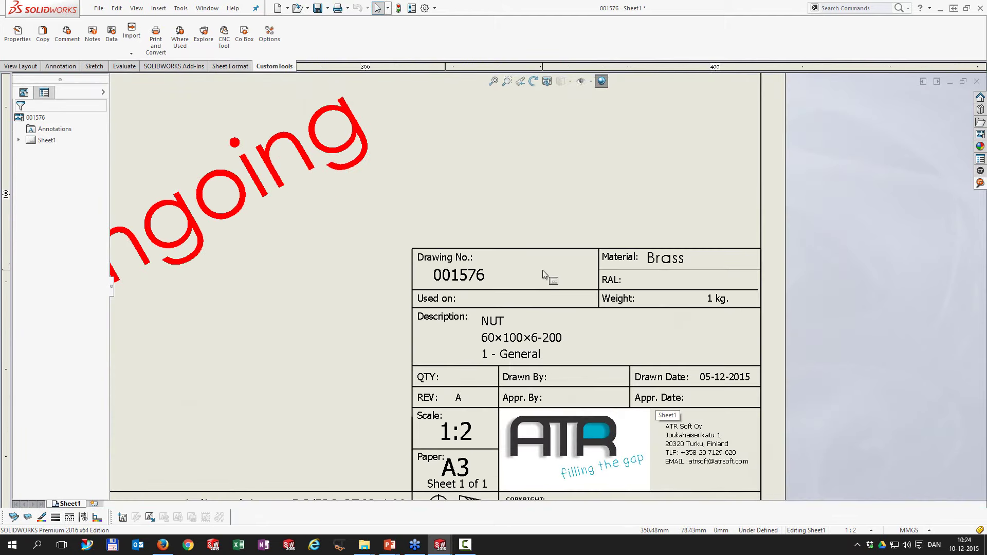
scroll(542, 270, "up", 7)
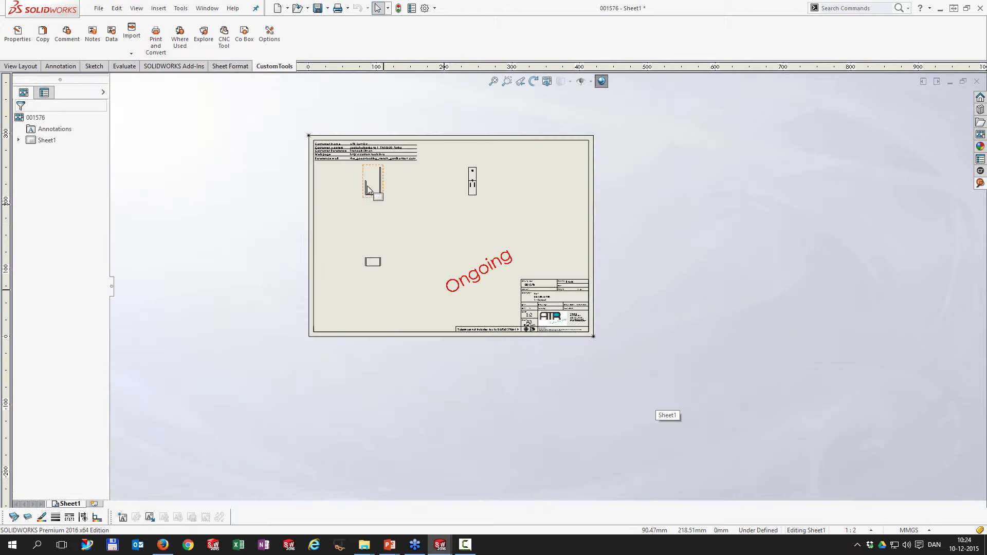
scroll(368, 189, "down", 6)
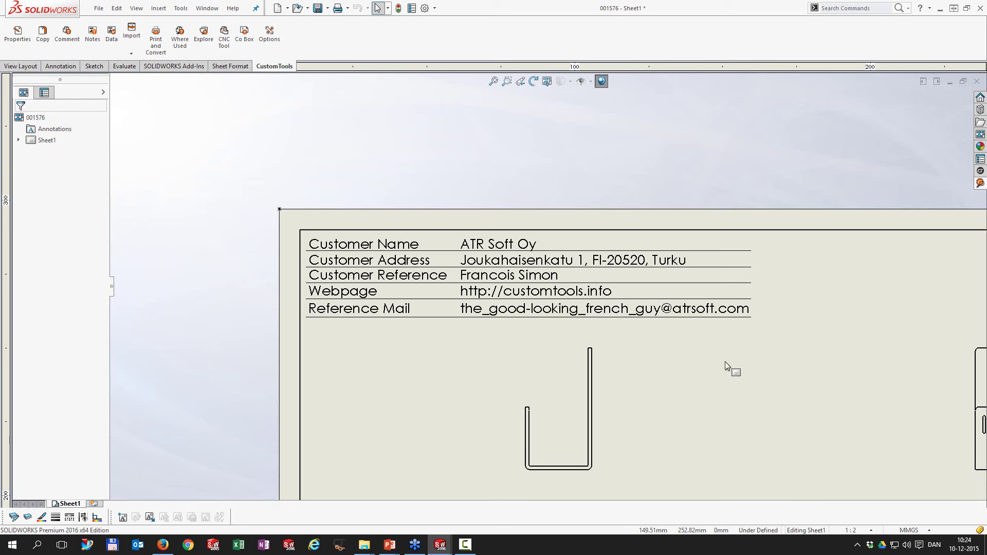
key("f")
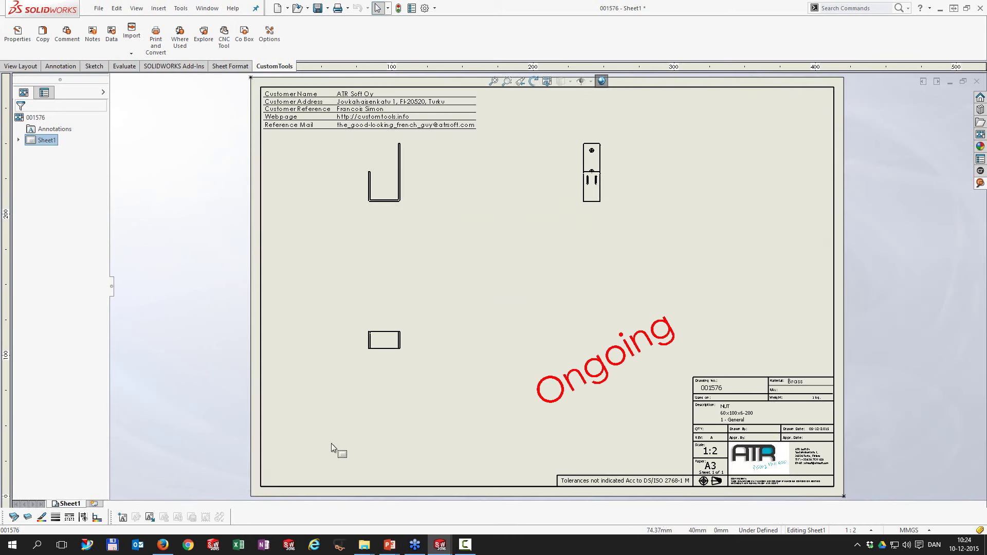
Step: Switch the title block to Danish by hiding the ENG layer and showing the DAN layer
left_click(29, 518)
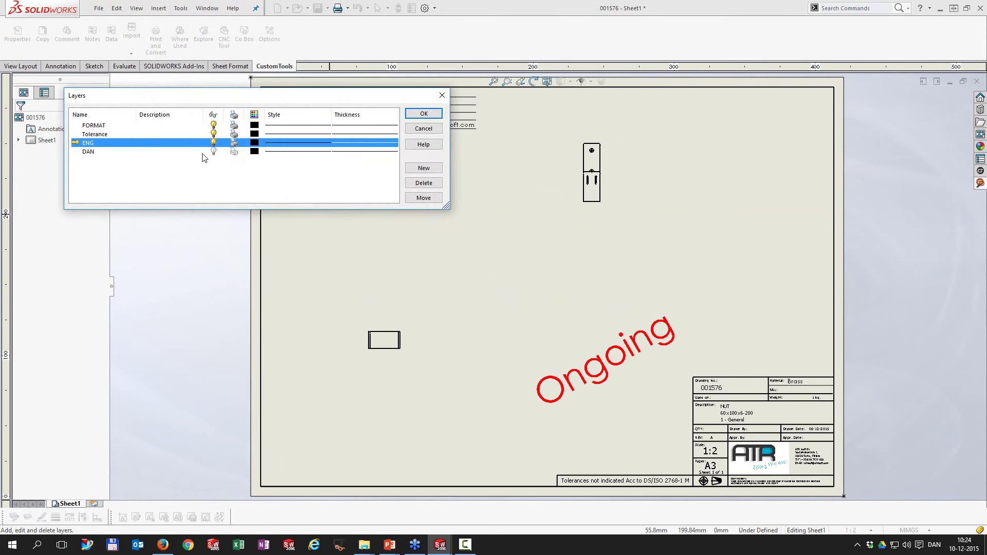
left_click(213, 143)
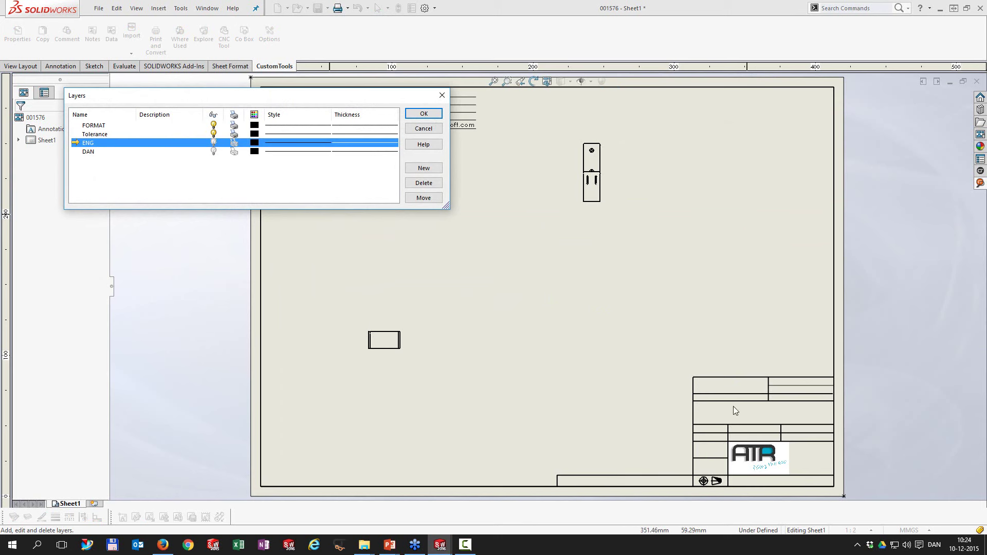
left_click(213, 151)
scroll(748, 408, "up", 5)
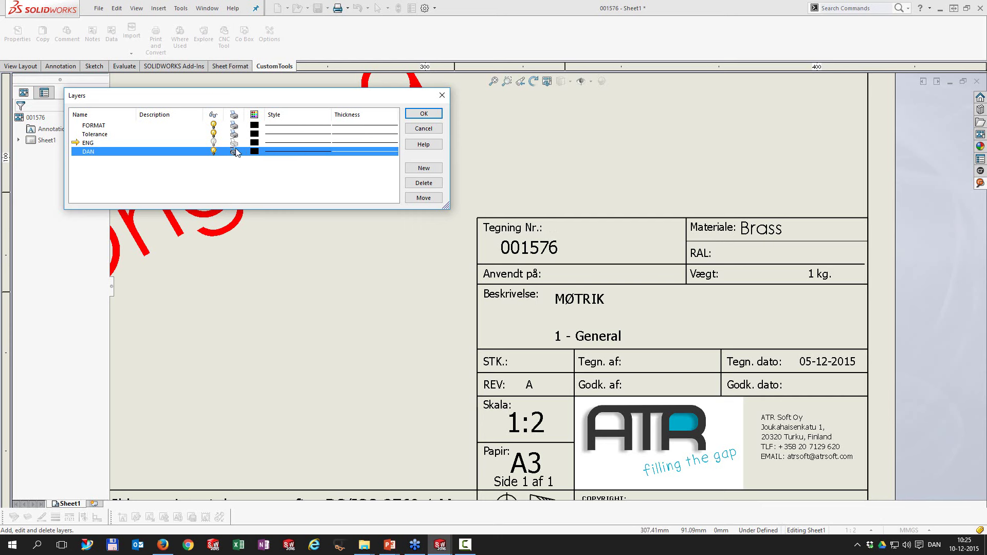
Step: Restore ENG, hide DAN, and close the drawing without saving
left_click(214, 143)
left_click(214, 152)
left_click(424, 113)
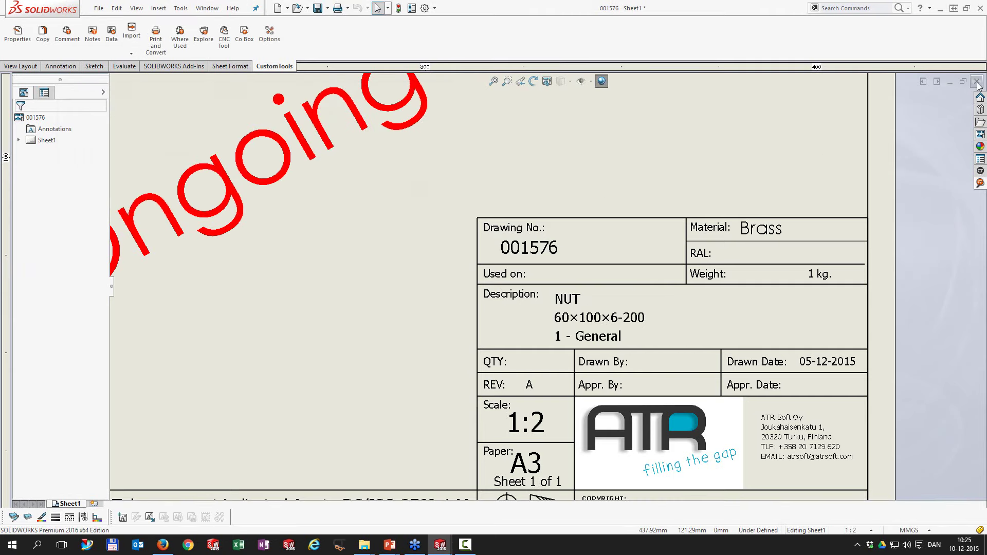
left_click(977, 82)
left_click(431, 304)
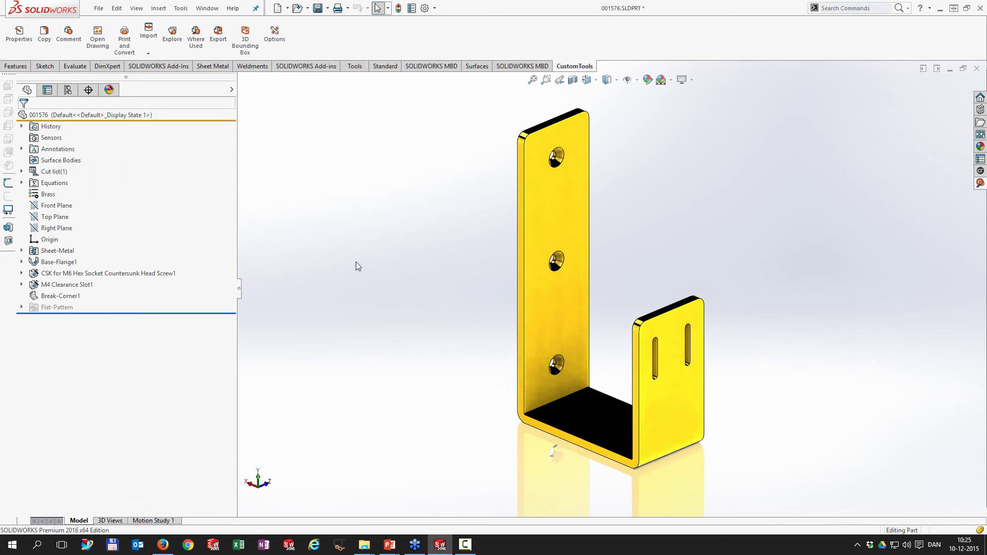
Step: Start Print and Convert for part 001576 and tick the TRH batch printing rule
left_click(124, 38)
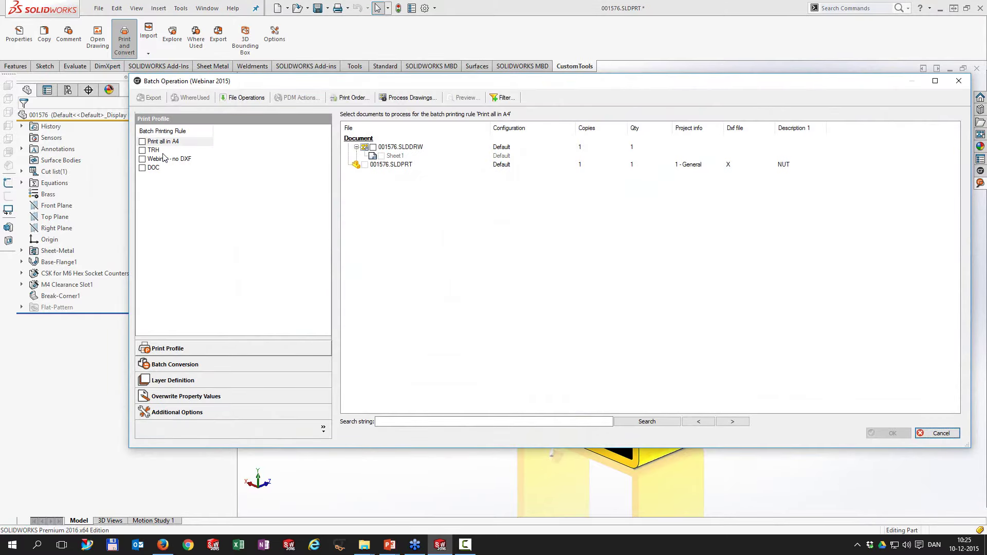
left_click(143, 150)
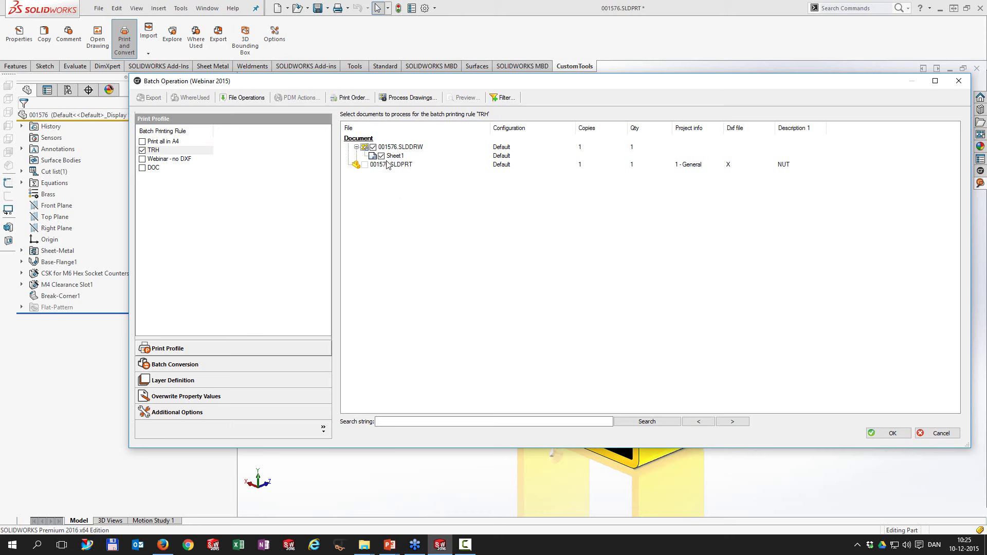
Step: Set part 001576.SLDPRT's quantity to 8 and apply it to all profiles and rules
left_click(643, 166)
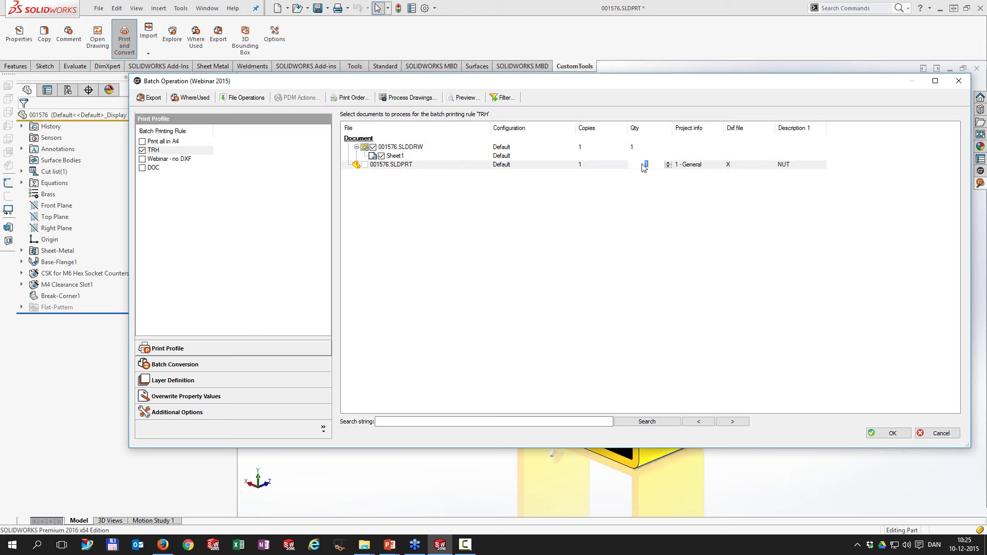
type("8")
key("Return")
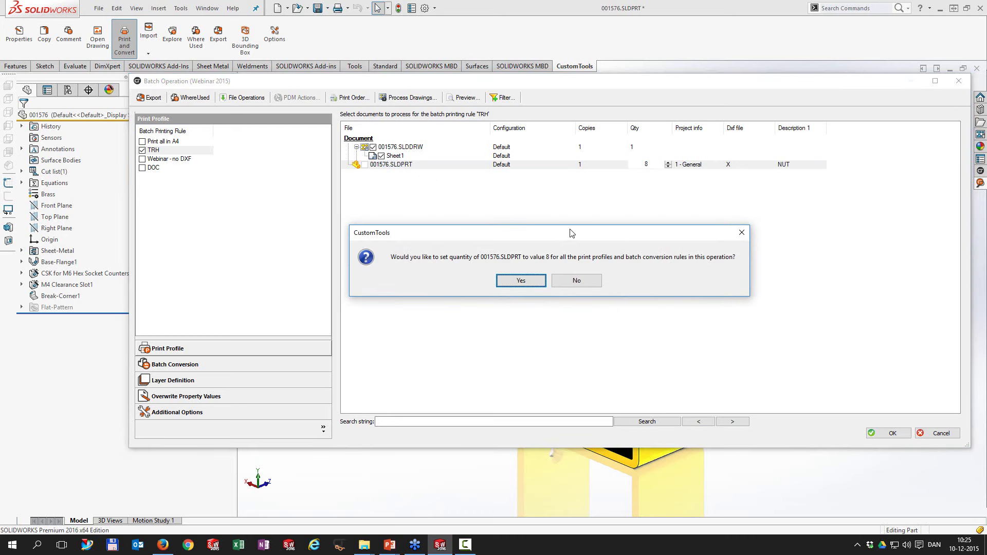
left_click_drag(569, 232, 569, 221)
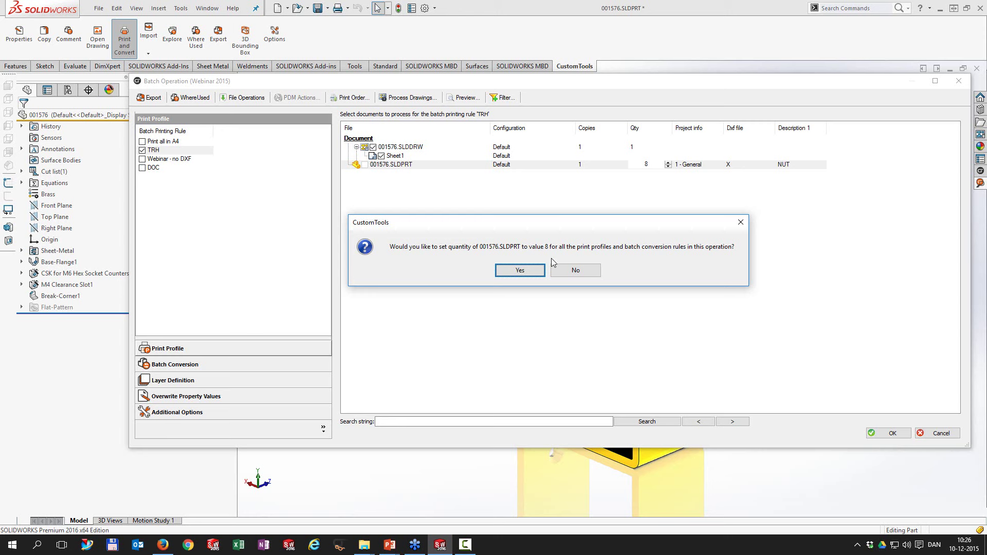
left_click(523, 271)
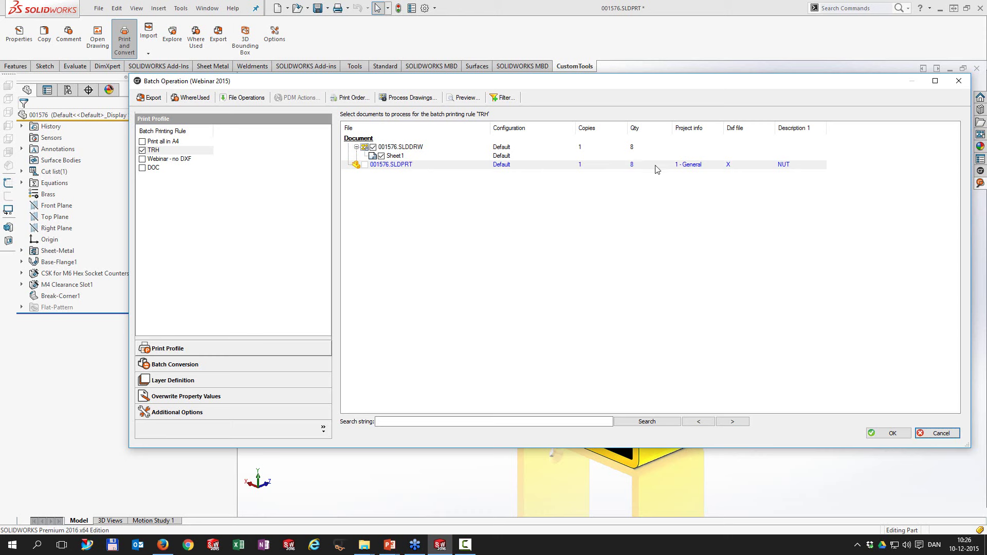
right_click(525, 167)
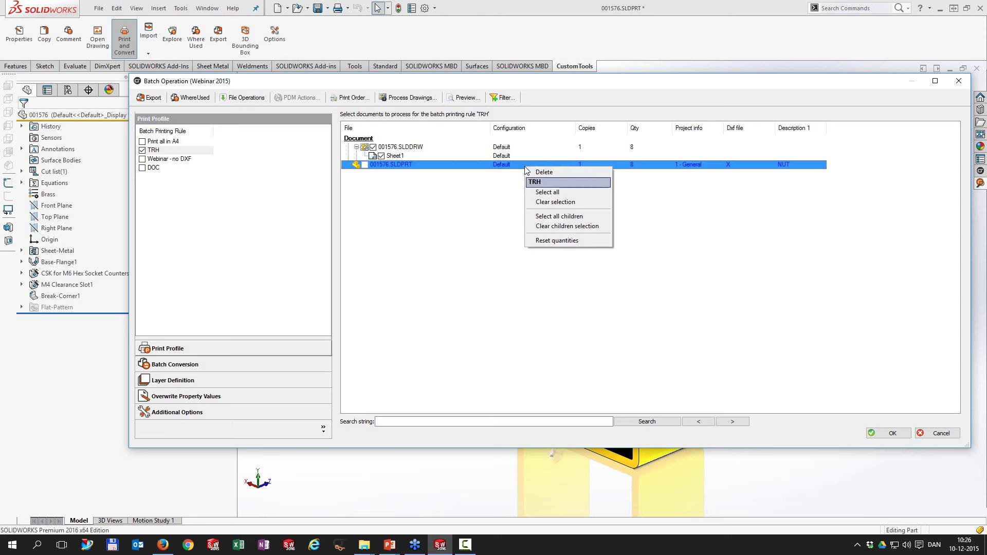
Step: Reset document quantities, check Translate to Danish in Layer Definition, and show Overwrite Property Values
left_click(546, 240)
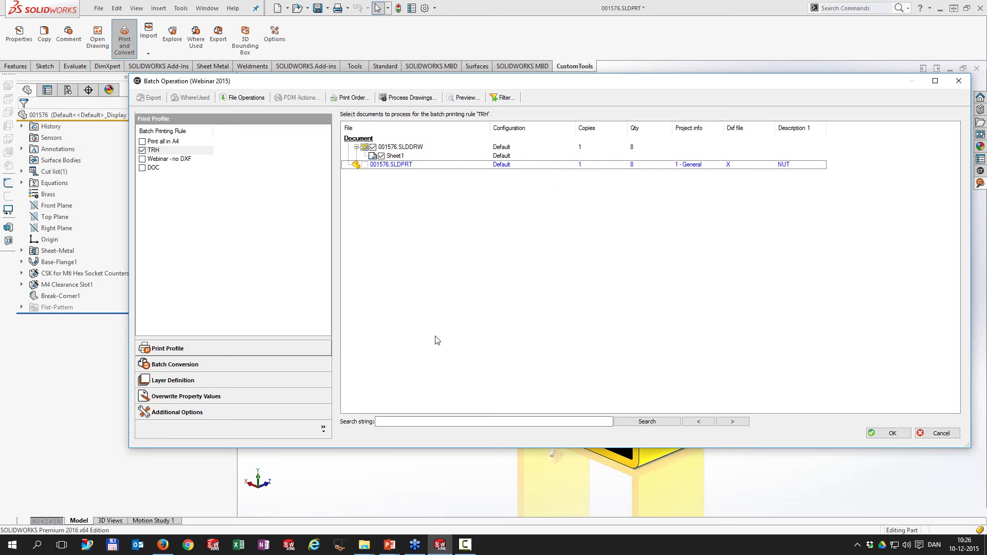
left_click(175, 383)
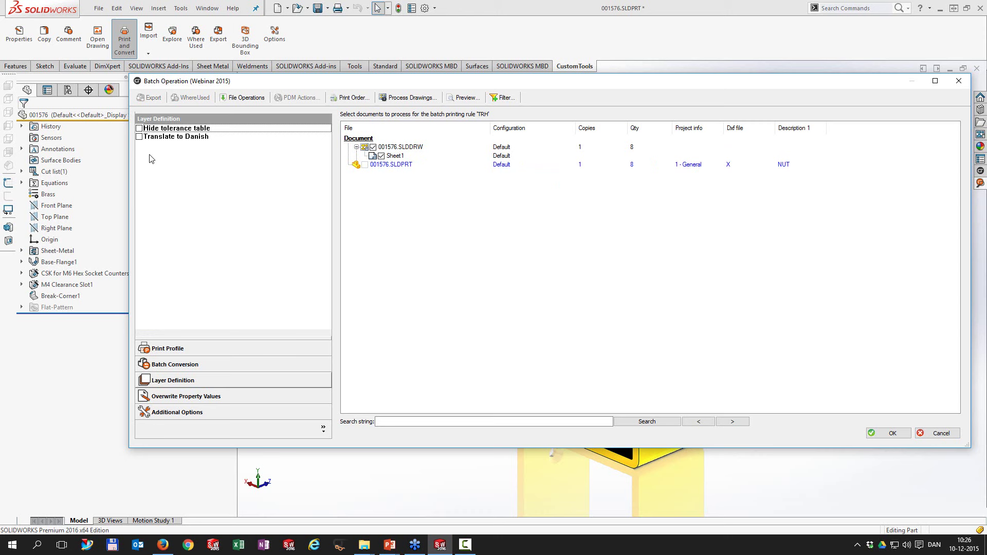
left_click(140, 138)
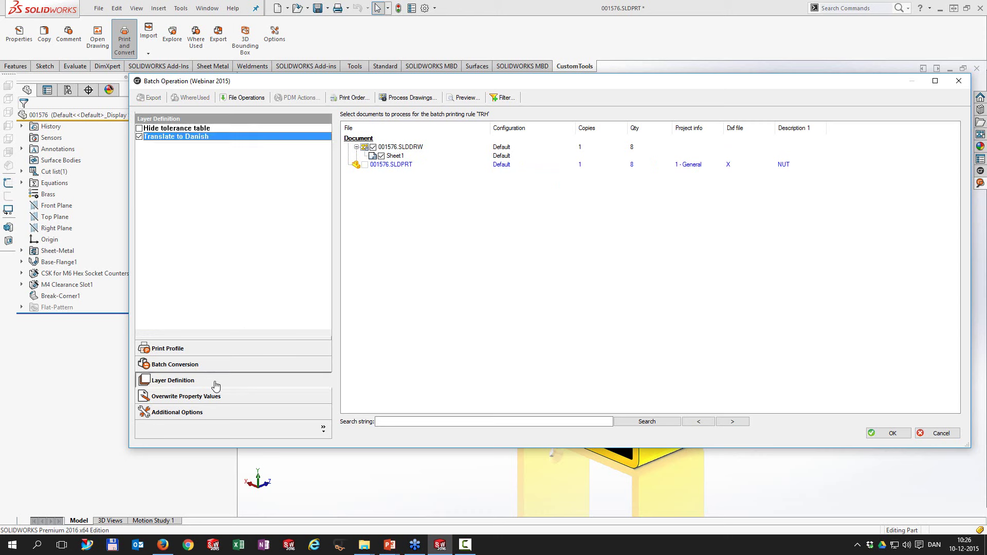
left_click(213, 398)
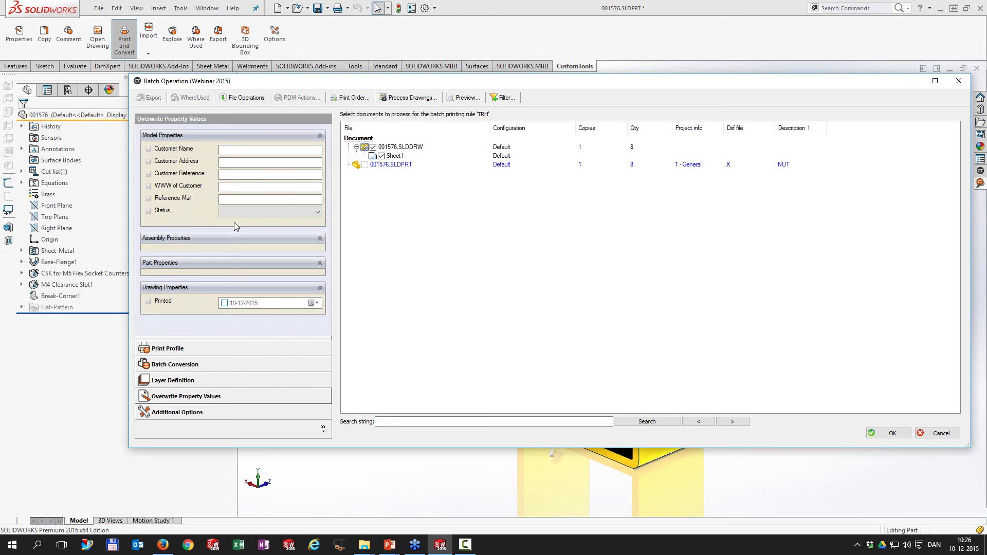
Step: Overwrite the Customer Name property with 'Awesome Dudes'
left_click(242, 149)
type("Awesome Dudes")
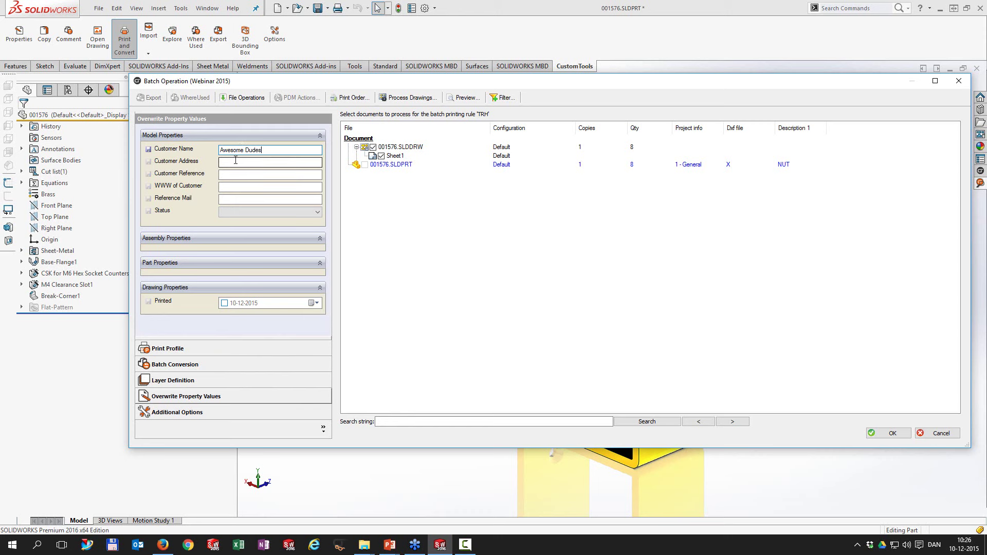
Step: Fill in the Customer Reference person's name and the Reference Mail e-mail address
left_click(258, 175)
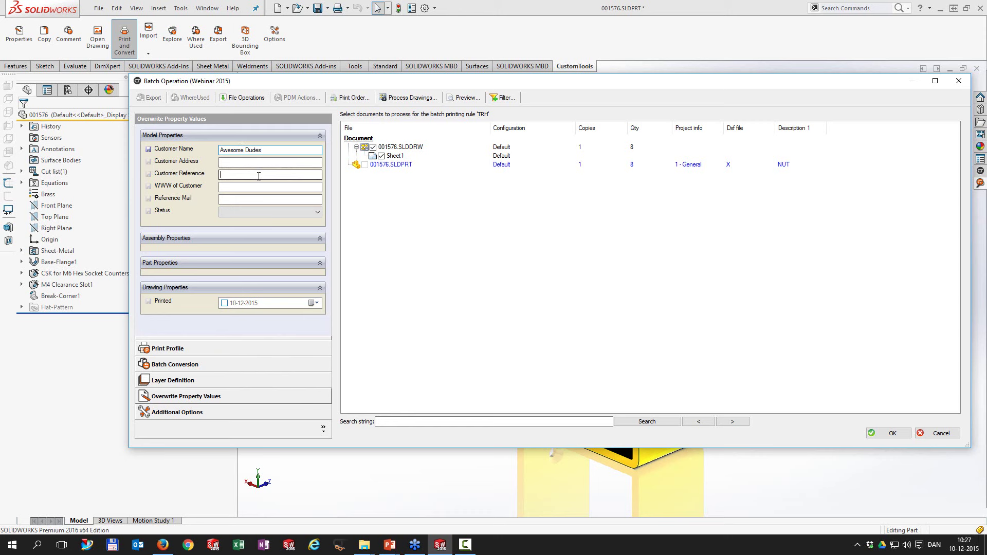
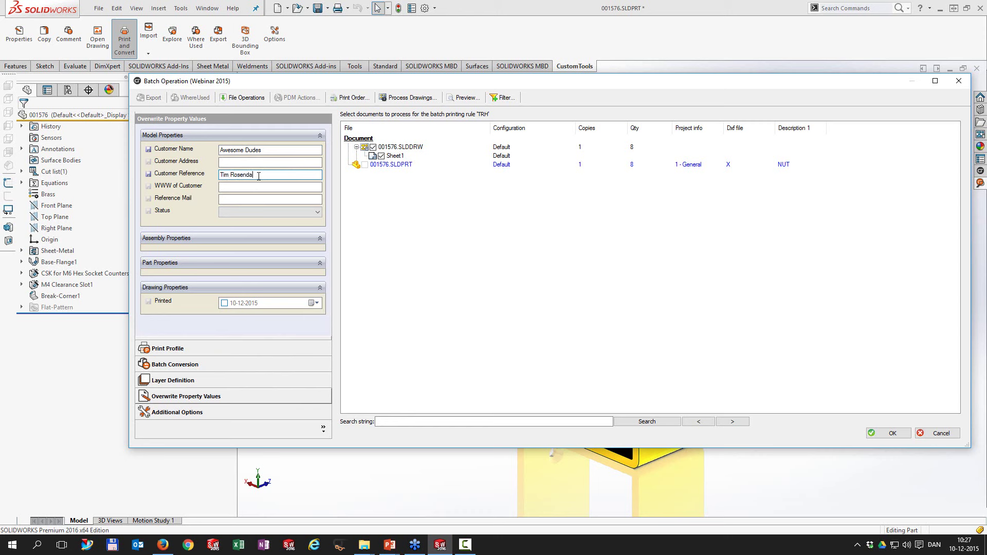
left_click(229, 201)
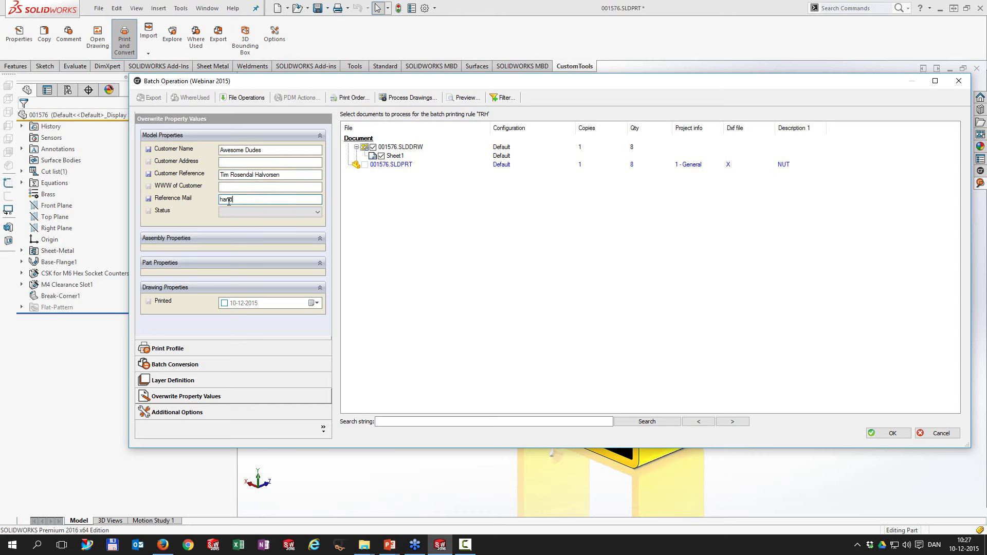
left_click(194, 411)
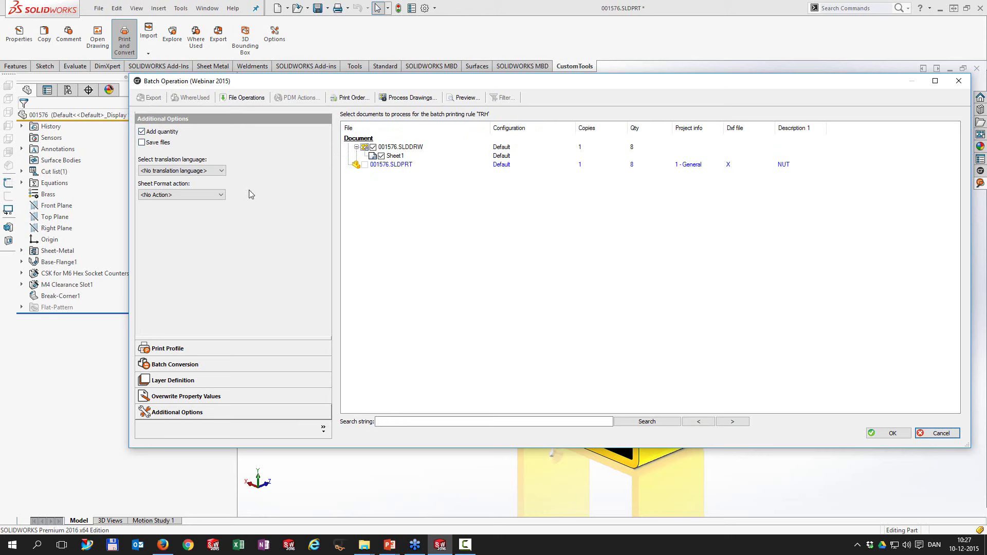
Step: Set the Sheet Format action to Convert, keep the translation language, and run the batch print
left_click(214, 195)
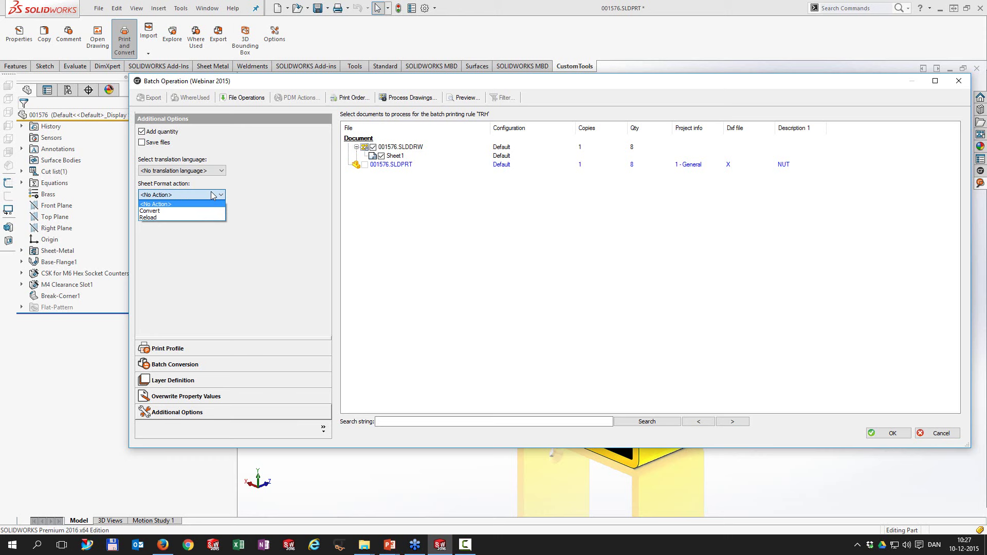
left_click(185, 215)
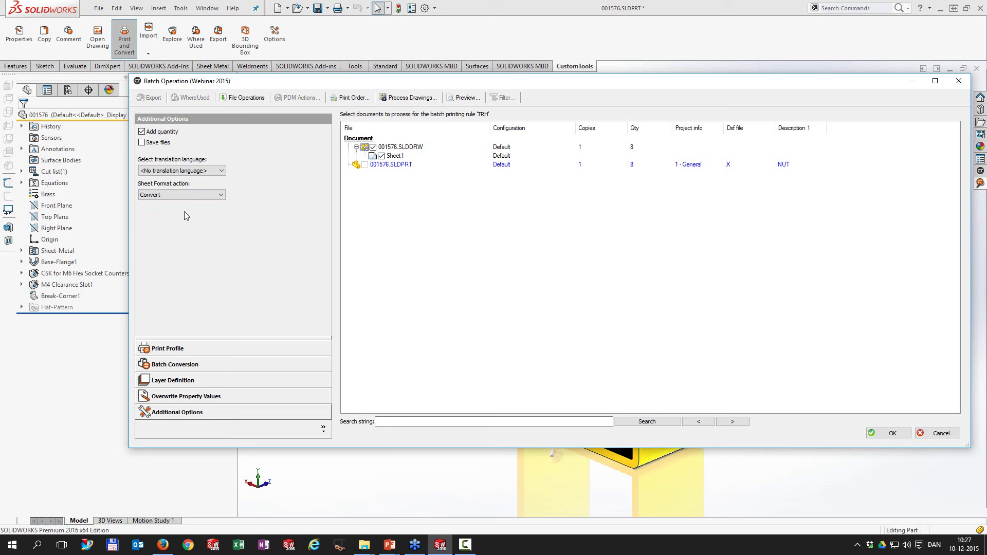
left_click(188, 171)
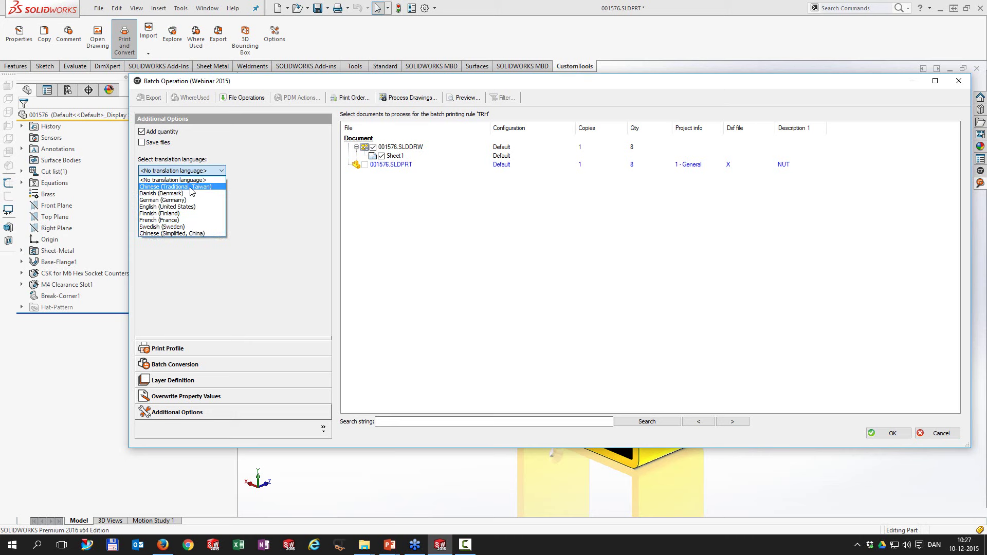
left_click(195, 175)
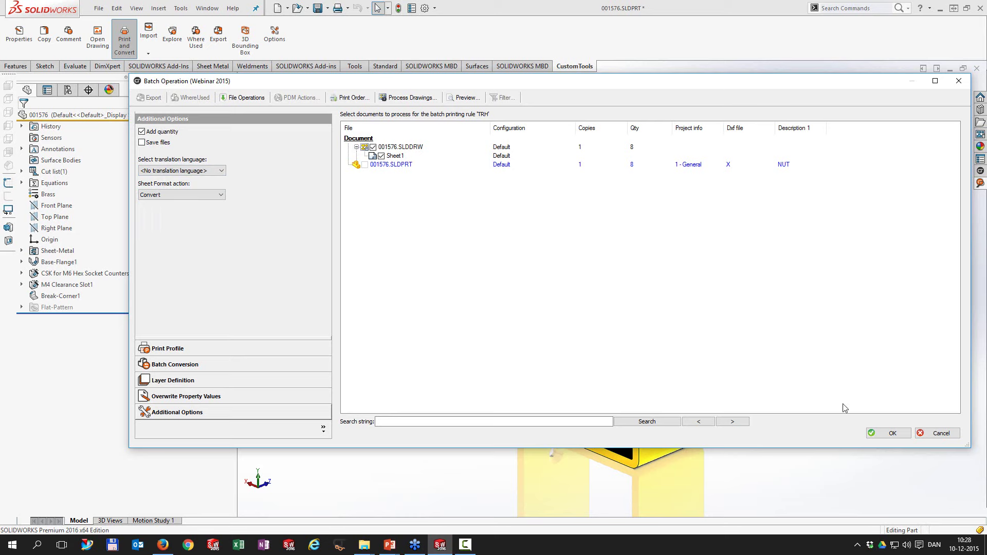
left_click(892, 435)
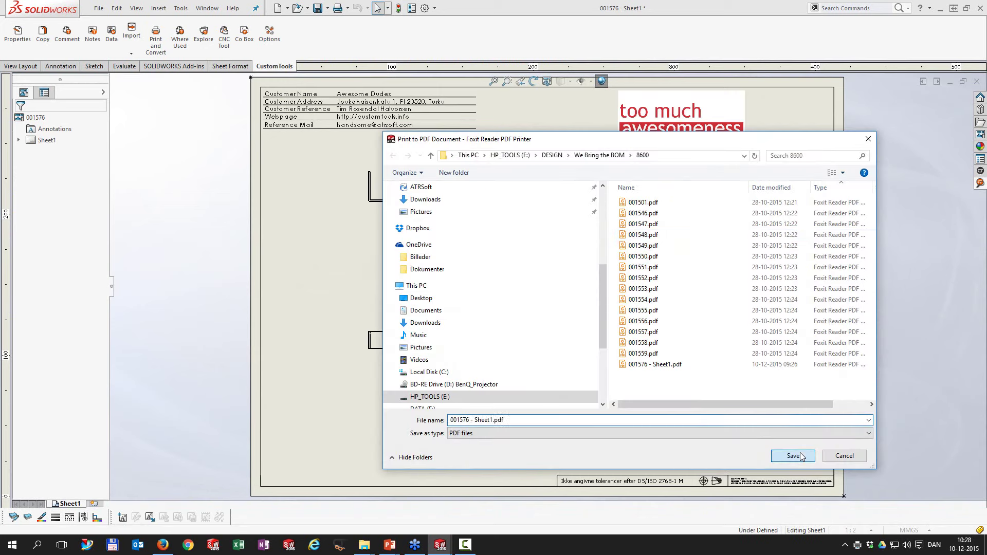
Step: Save '001576 - Sheet1.pdf' over the existing file and open it in Foxit Reader
left_click(792, 455)
left_click(566, 273)
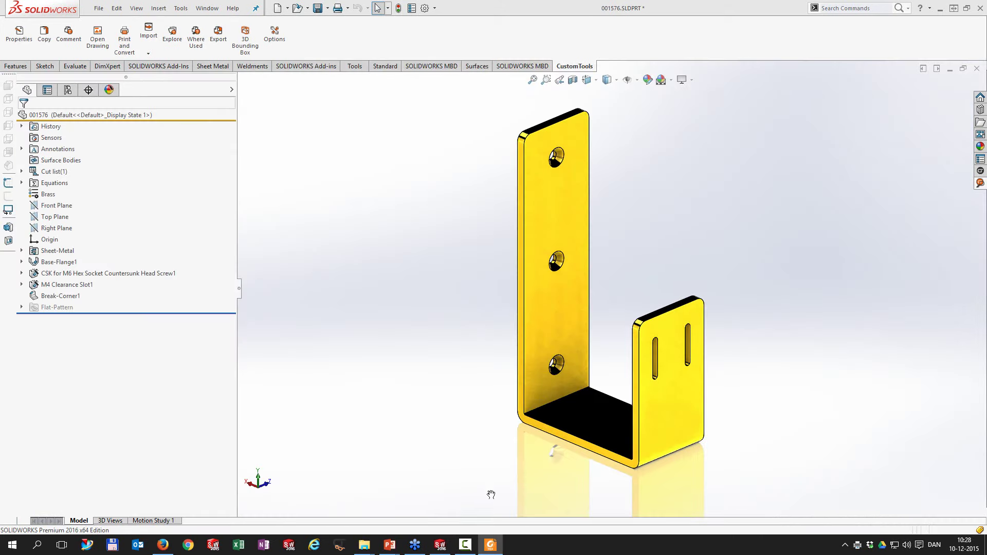
left_click(492, 547)
Step: Scroll through 001576 - Sheet1.pdf to check the customer details and Danish title block, then close Foxit
scroll(506, 294, "up", 5)
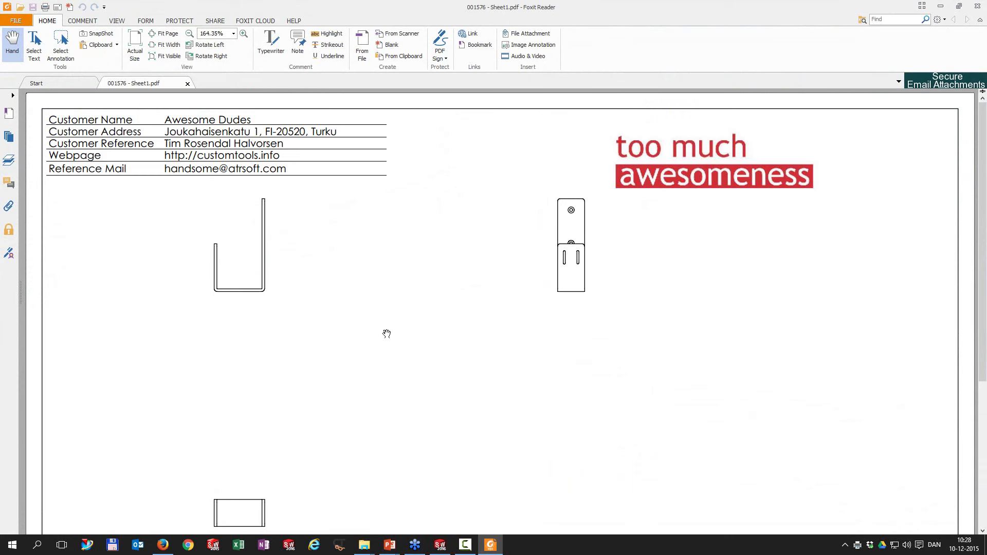
scroll(454, 366, "down", 5)
mouse_move(516, 528)
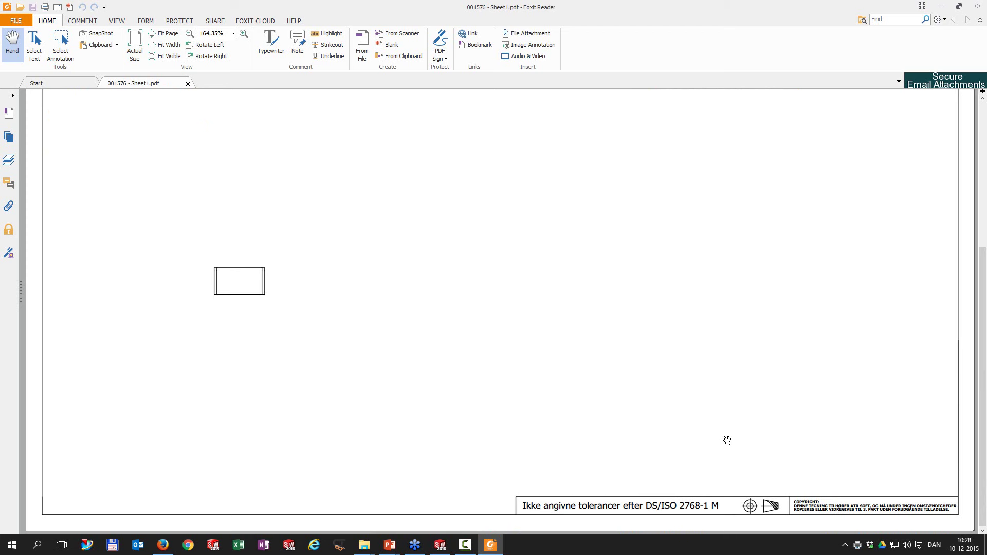
scroll(727, 440, "up", 5)
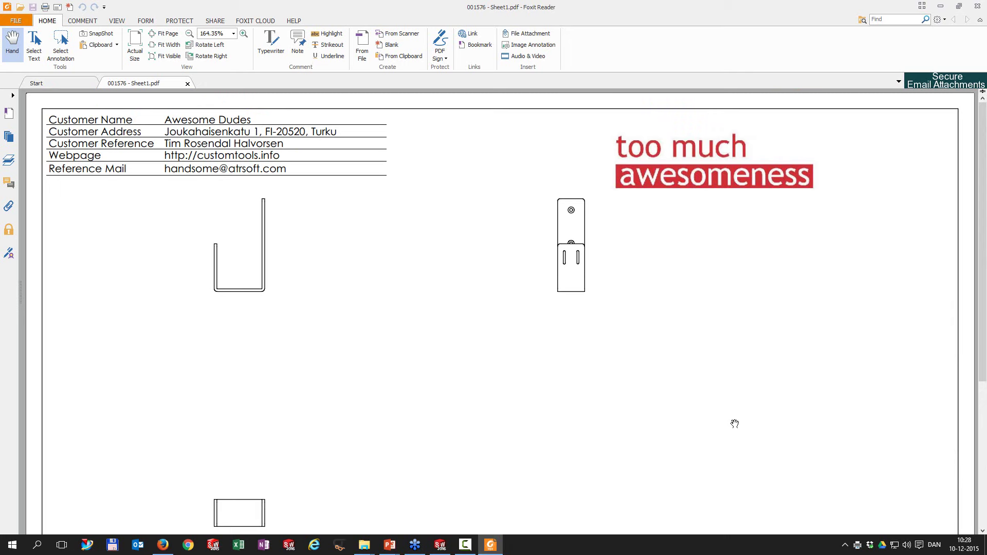
left_click(977, 5)
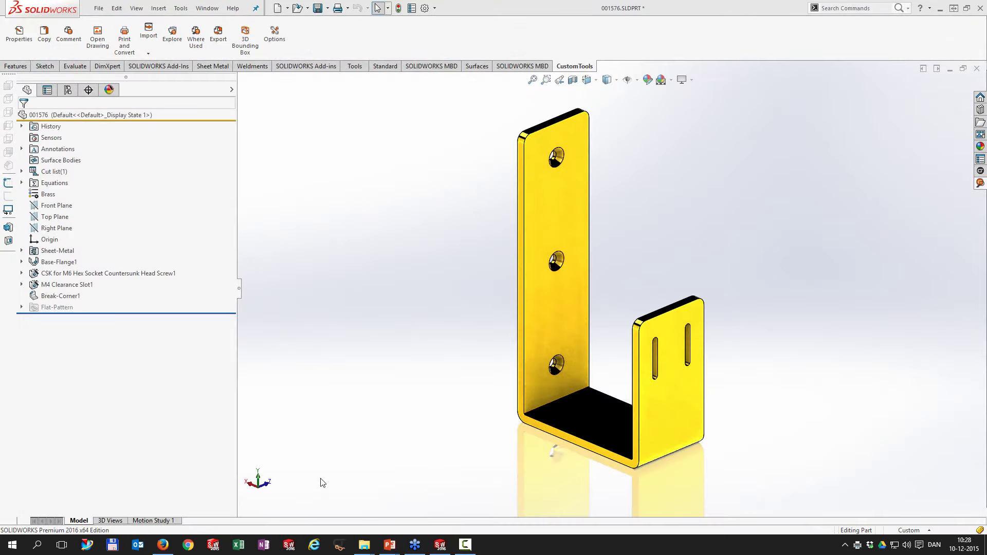
Step: Return to the slide show and advance to the 'What are the main benefits?' slide
key("alt+Tab")
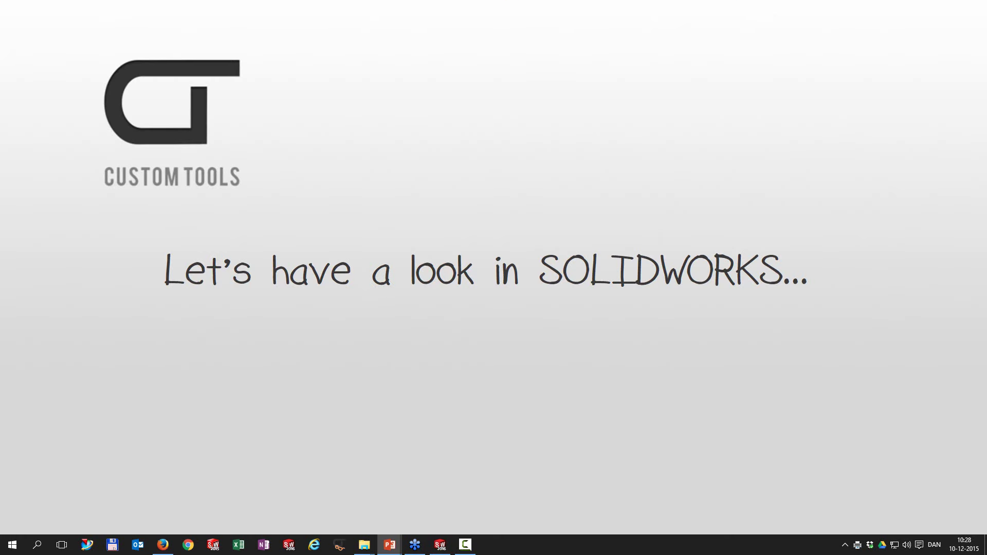
key("Right")
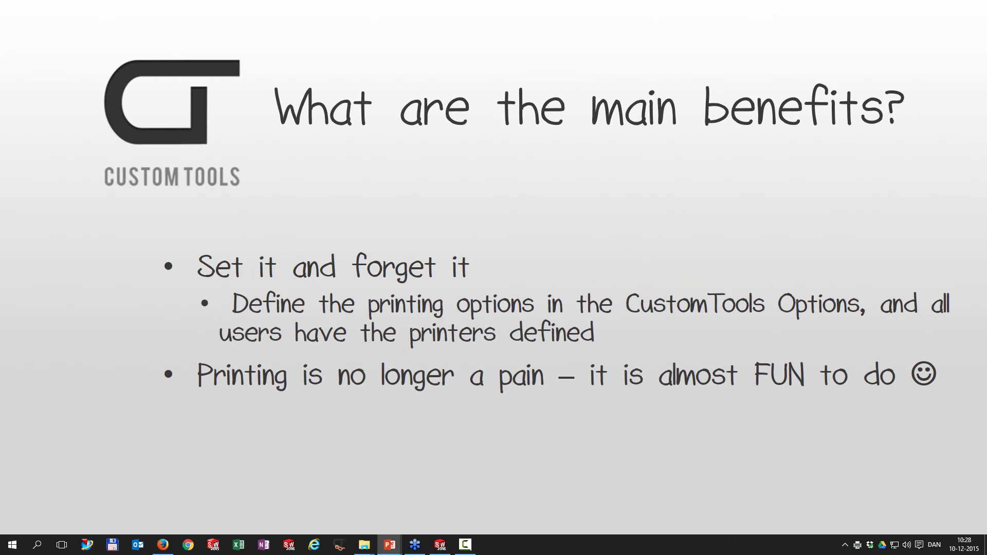